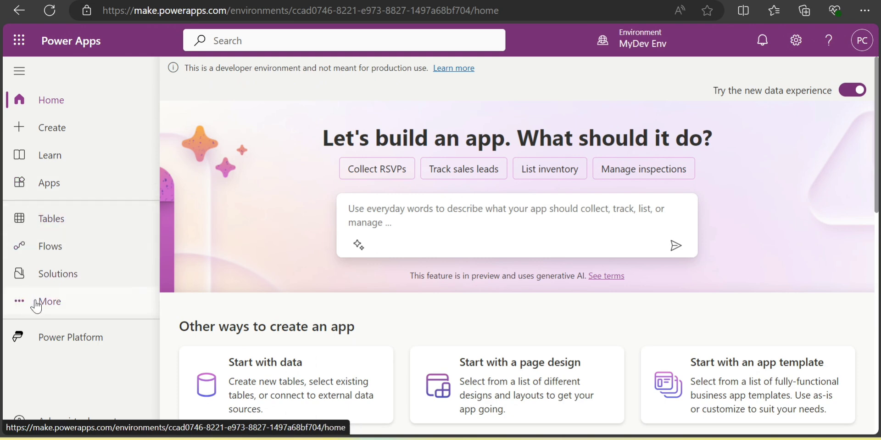
# Step: Open the AI hub of the MyDev Env environment
pyautogui.click(68, 303)
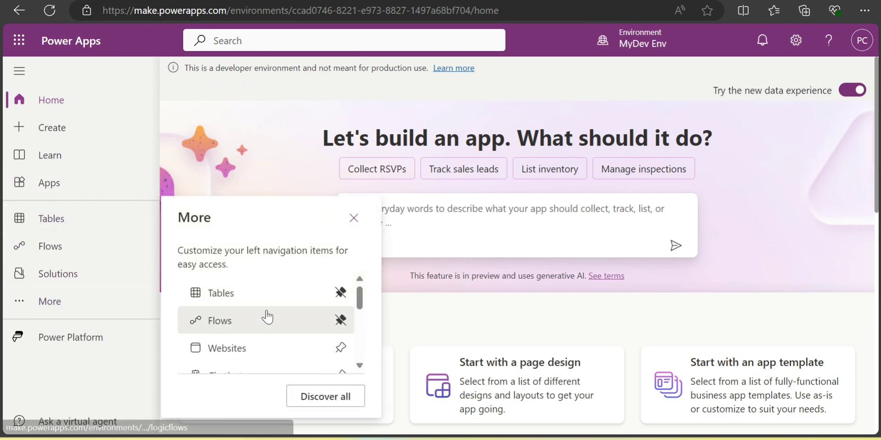
pyautogui.scroll(-3, 266, 314)
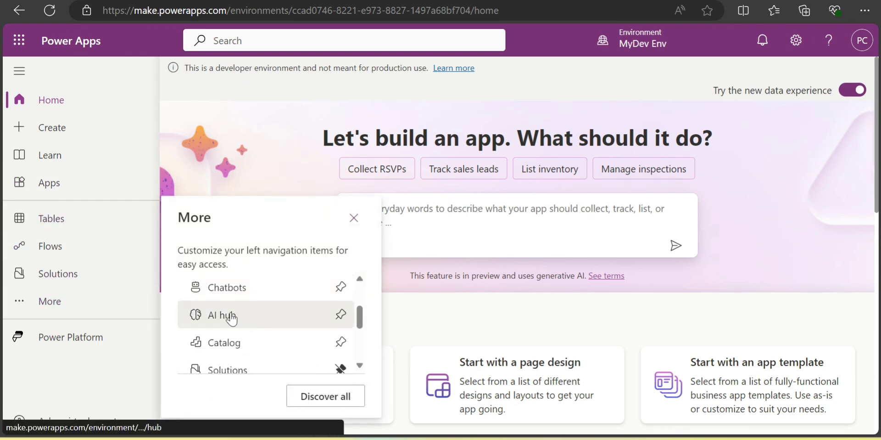
pyautogui.click(230, 315)
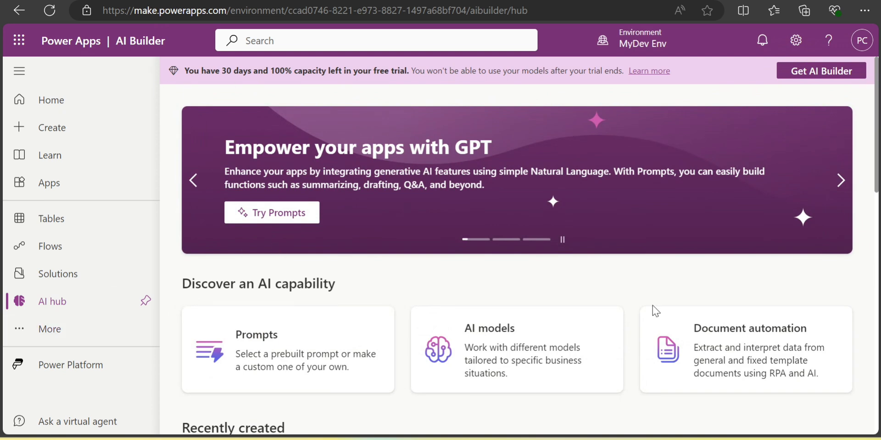
# Step: Look over the AI hub's capabilities and recently created models, and open the AI models page
pyautogui.scroll(-3, 655, 310)
pyautogui.scroll(-3, 653, 305)
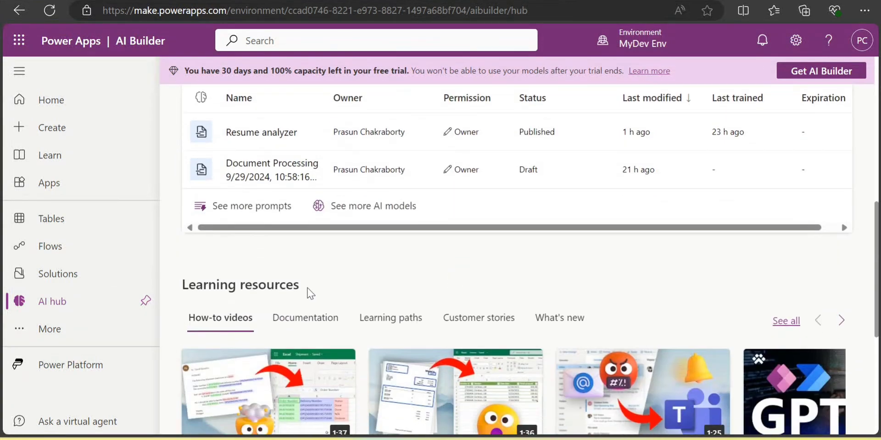
pyautogui.scroll(5, 543, 189)
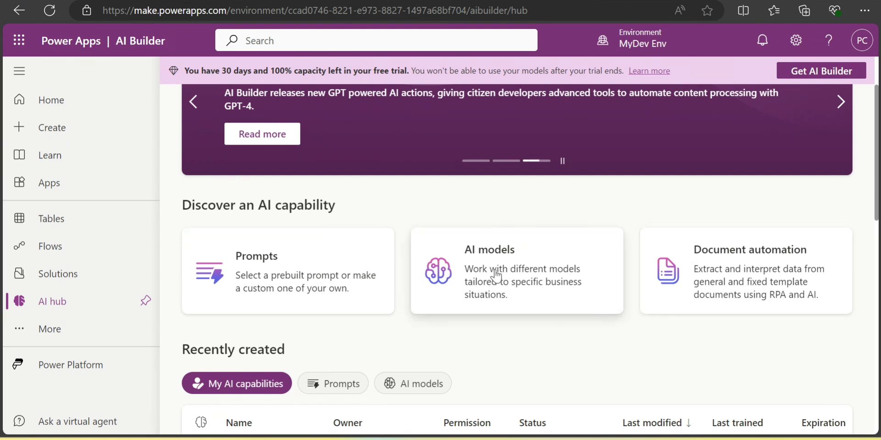
pyautogui.click(524, 266)
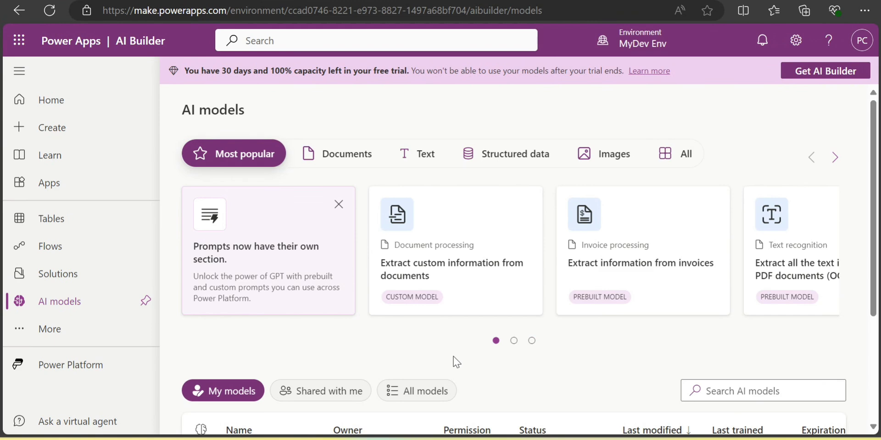
# Step: Browse the most popular AI models and open the custom model "Extract custom information from documents"
pyautogui.scroll(-1, 453, 357)
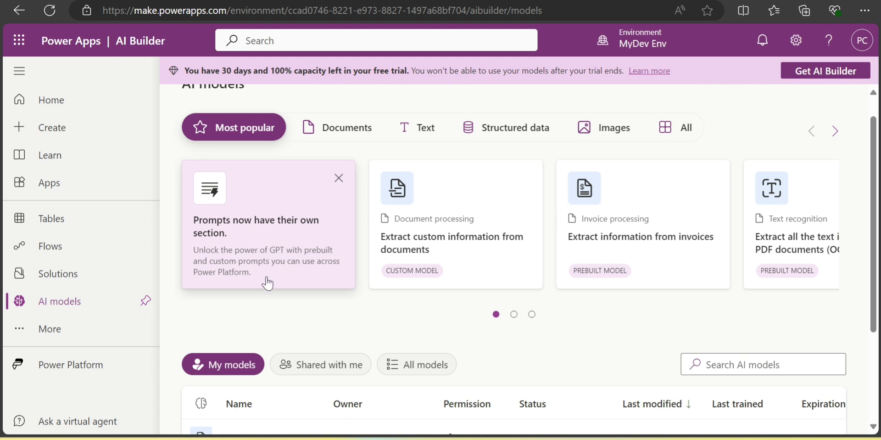
pyautogui.scroll(1, 264, 280)
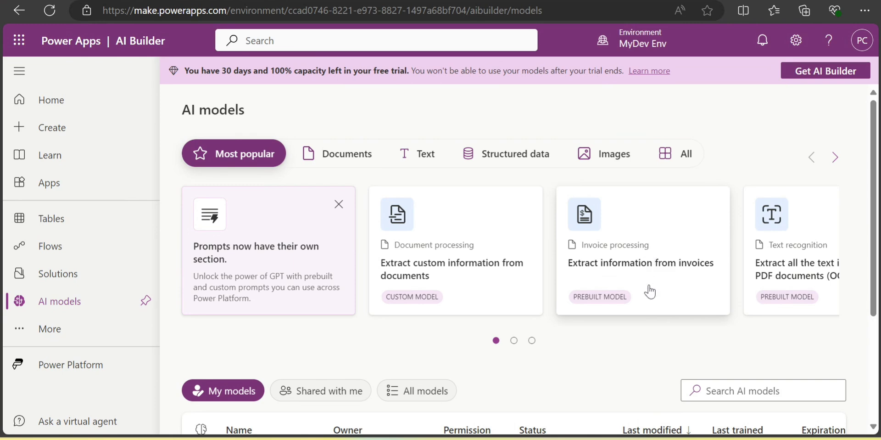
pyautogui.click(835, 161)
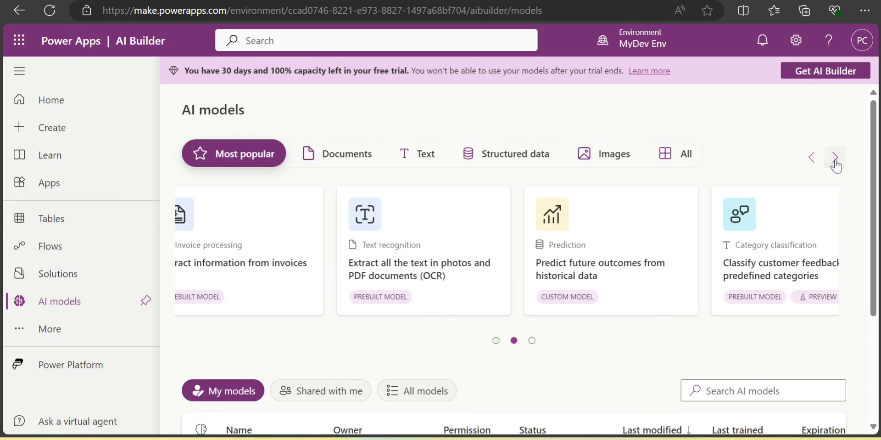
pyautogui.click(812, 161)
pyautogui.click(812, 158)
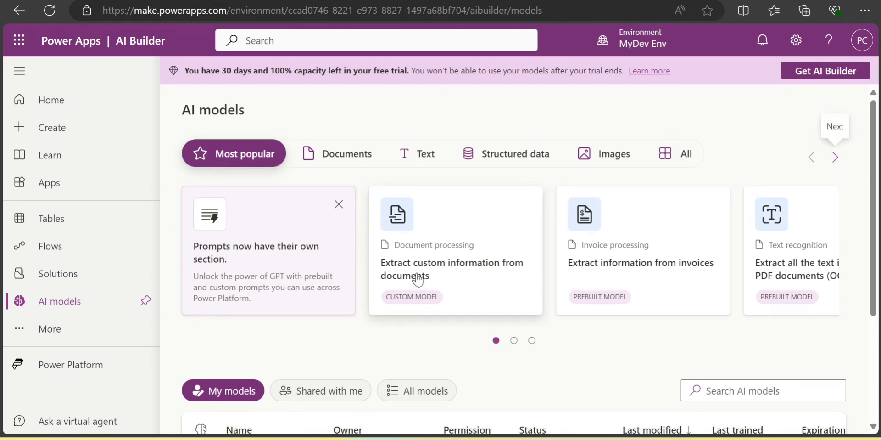
pyautogui.scroll(-2, 459, 280)
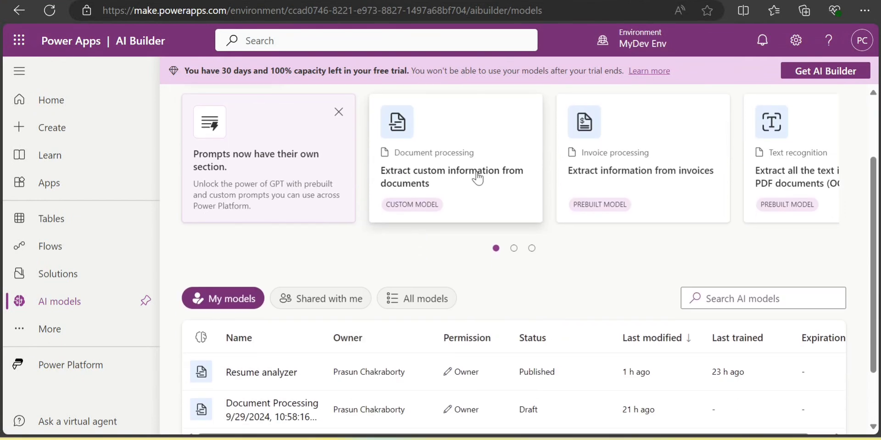
pyautogui.click(422, 173)
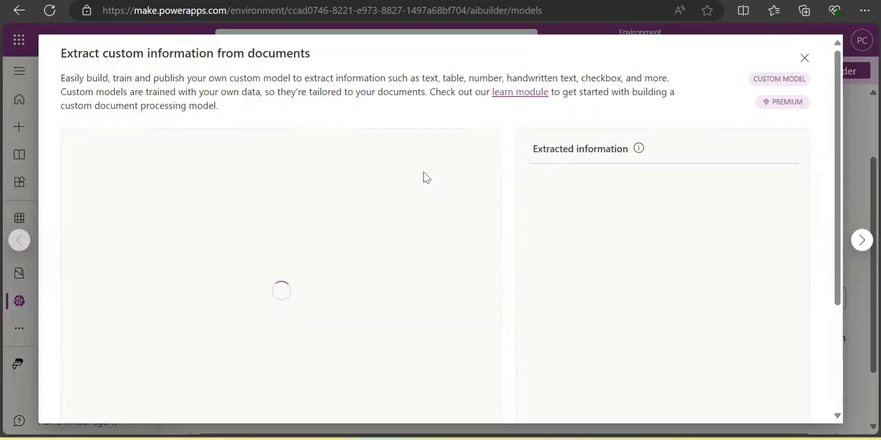
# Step: Examine the sample delivery order and its extracted information, including the line items and receiver fields
pyautogui.scroll(-3, 386, 275)
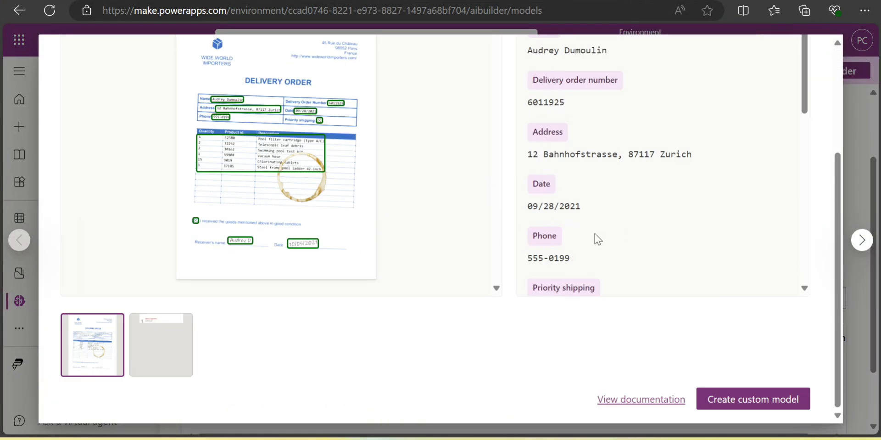
pyautogui.scroll(3, 340, 247)
pyautogui.scroll(-3, 289, 337)
pyautogui.scroll(3, 379, 247)
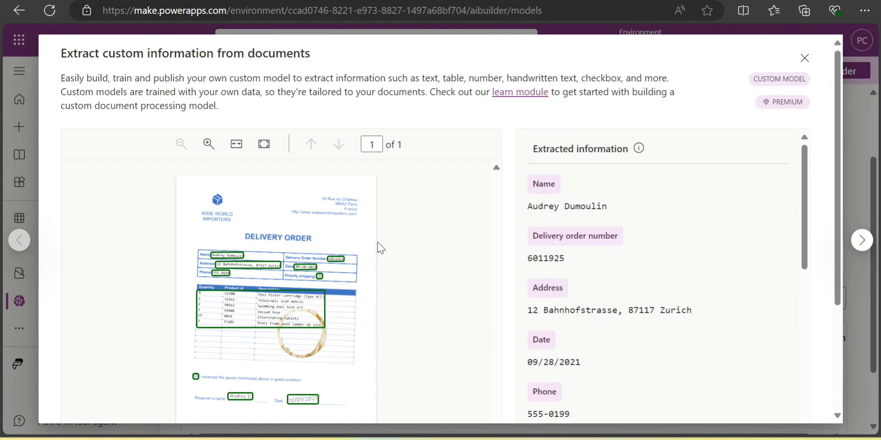
pyautogui.scroll(-2, 533, 258)
pyautogui.scroll(-1, 277, 132)
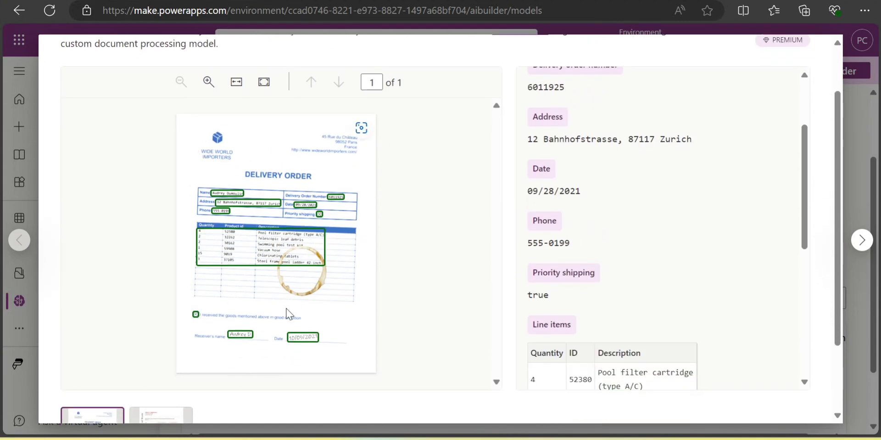
pyautogui.scroll(-1, 288, 312)
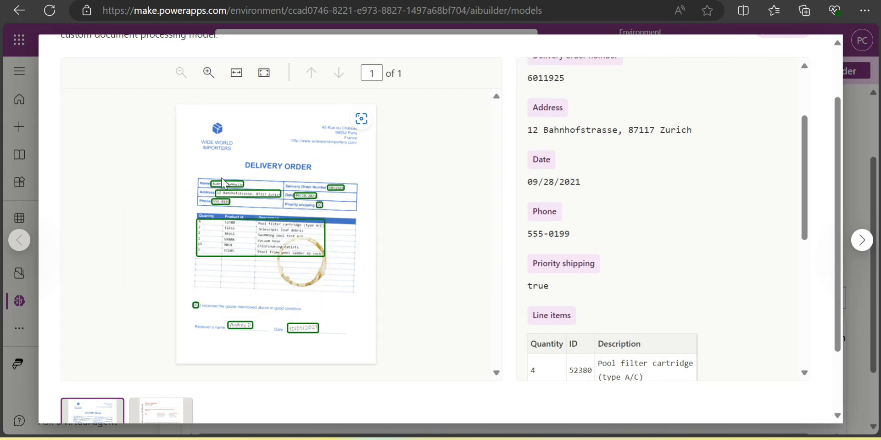
pyautogui.moveTo(282, 257)
pyautogui.scroll(-1, 482, 251)
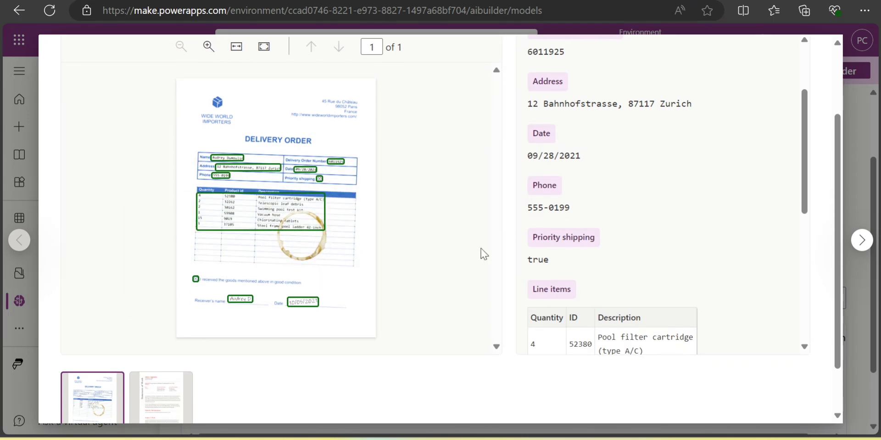
pyautogui.scroll(3, 614, 136)
pyautogui.scroll(3, 557, 264)
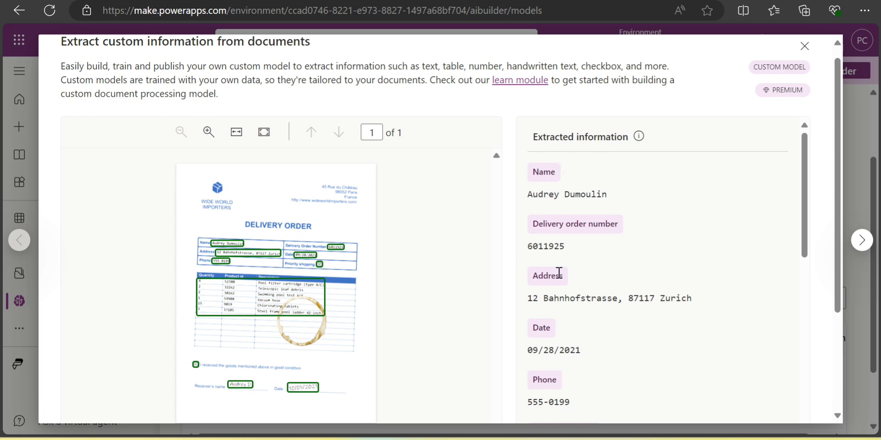
pyautogui.scroll(-7, 569, 287)
pyautogui.scroll(-3, 434, 251)
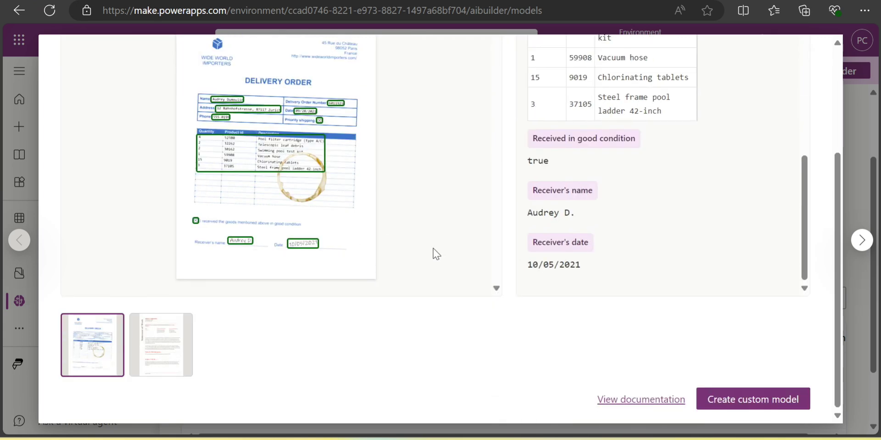
# Step: Start creating a custom model for extracting information from documents
pyautogui.click(757, 404)
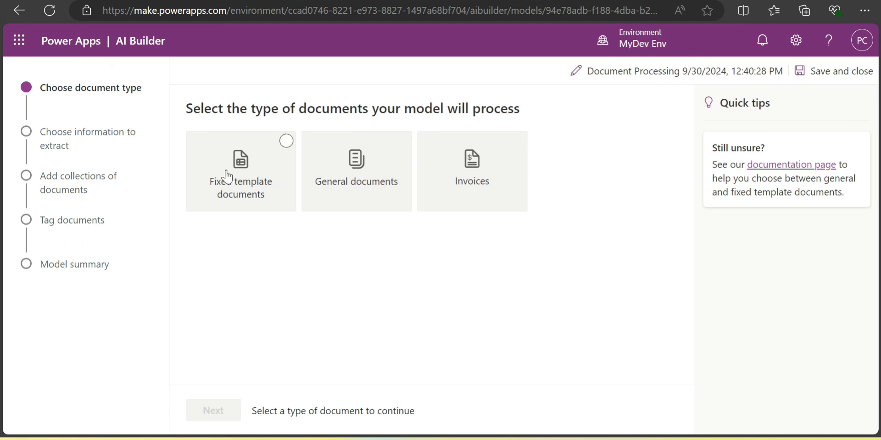
# Step: Examine the description and sample documents of the Fixed template documents type, including the sales order example
pyautogui.click(287, 141)
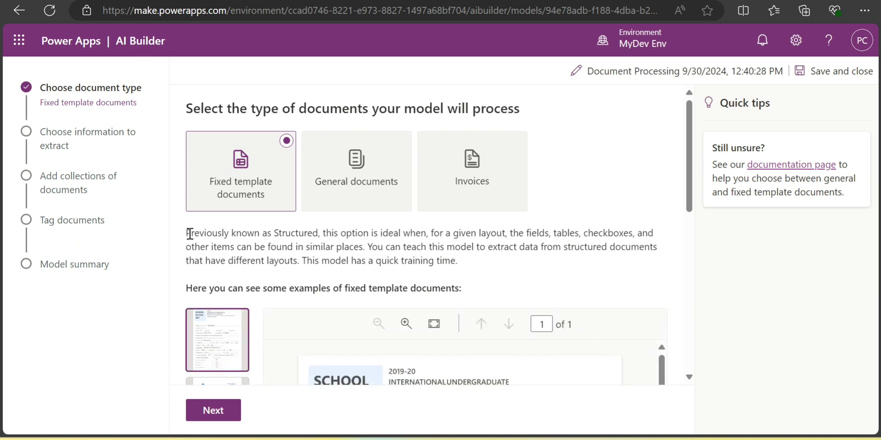
pyautogui.scroll(-2, 190, 234)
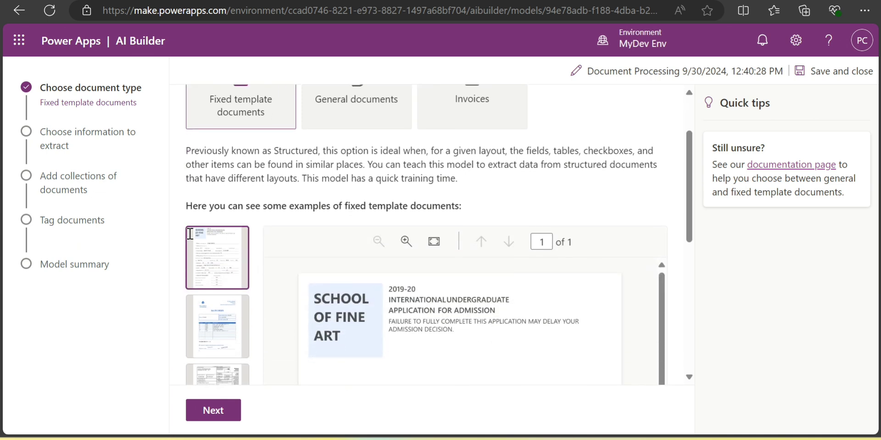
pyautogui.scroll(2, 328, 320)
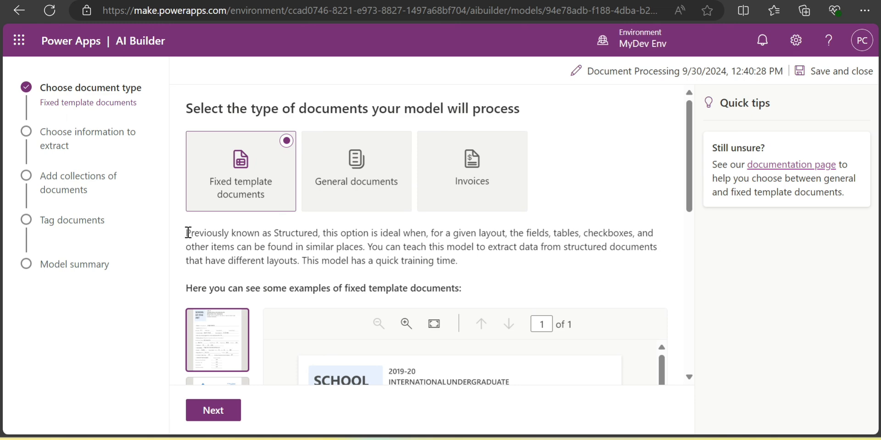
pyautogui.scroll(-3, 188, 232)
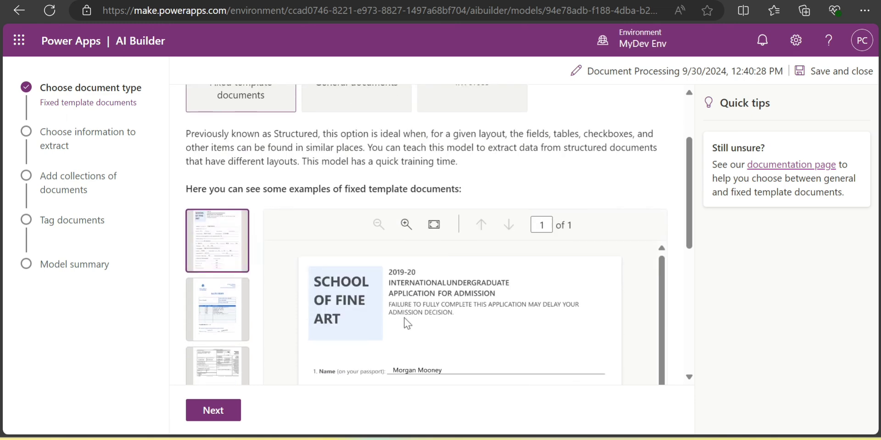
pyautogui.scroll(-3, 298, 312)
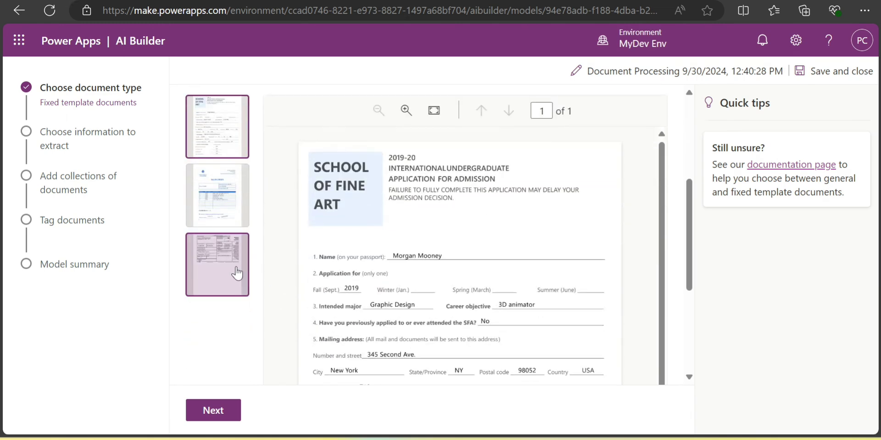
pyautogui.click(232, 195)
pyautogui.scroll(3, 223, 274)
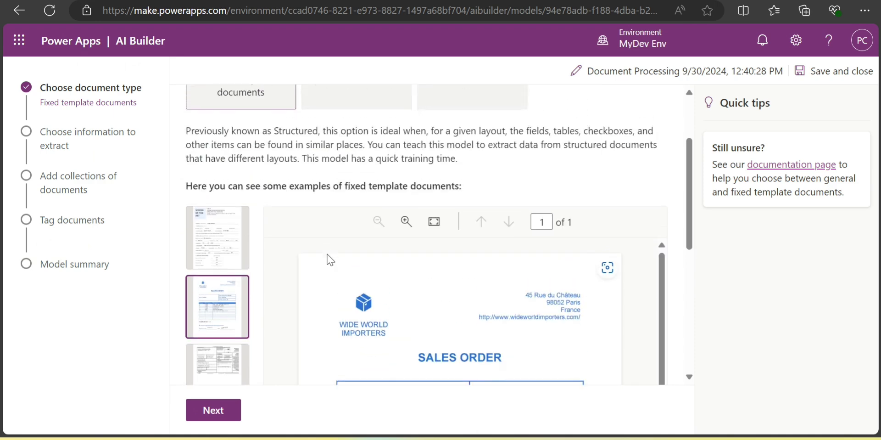
pyautogui.scroll(2, 296, 240)
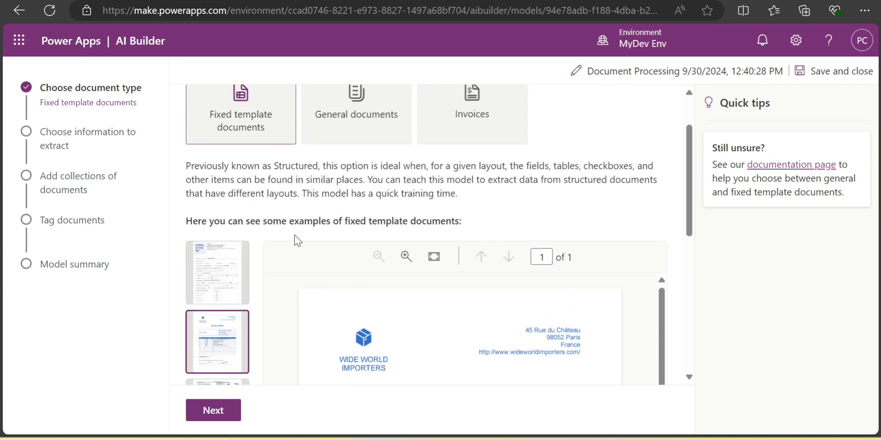
# Step: Compare the descriptions of the General documents and Invoices document types
pyautogui.click(359, 163)
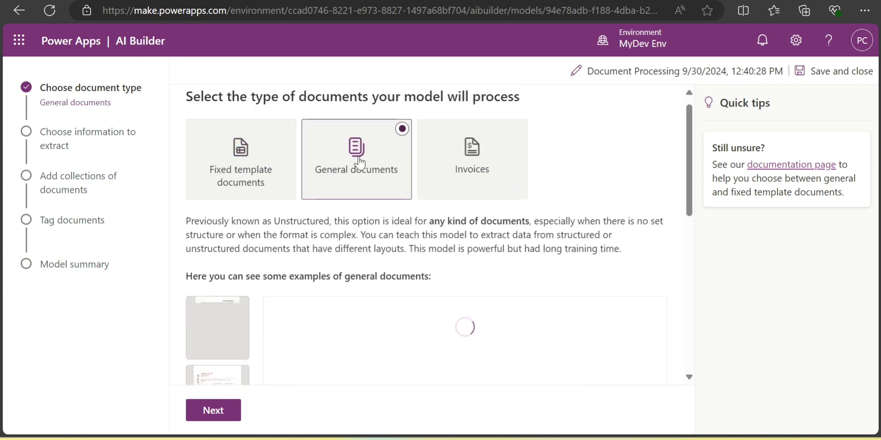
pyautogui.scroll(-1, 364, 220)
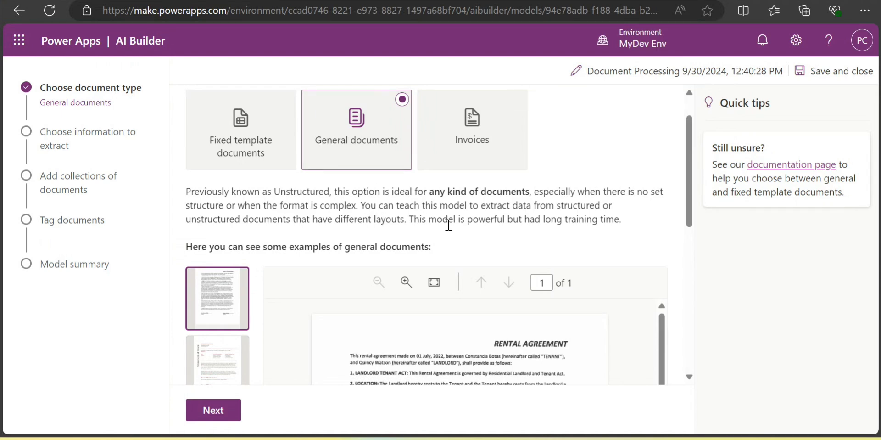
pyautogui.scroll(1, 514, 181)
pyautogui.click(487, 179)
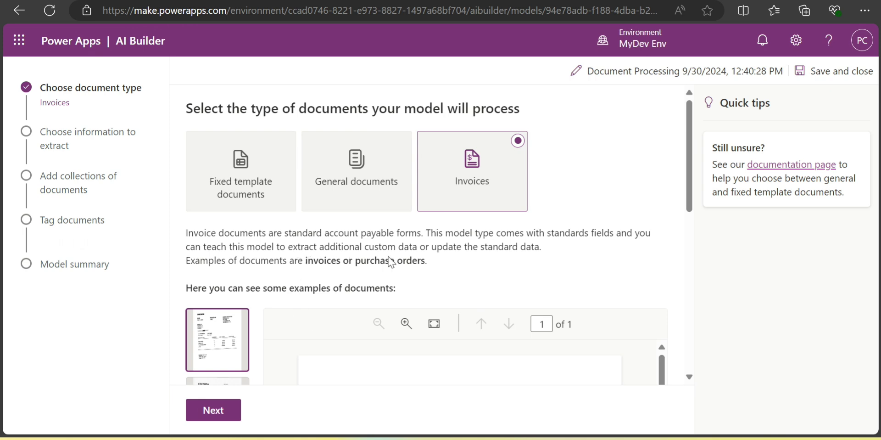
# Step: Choose General documents as the type the model will process and review its description and examples
pyautogui.click(368, 177)
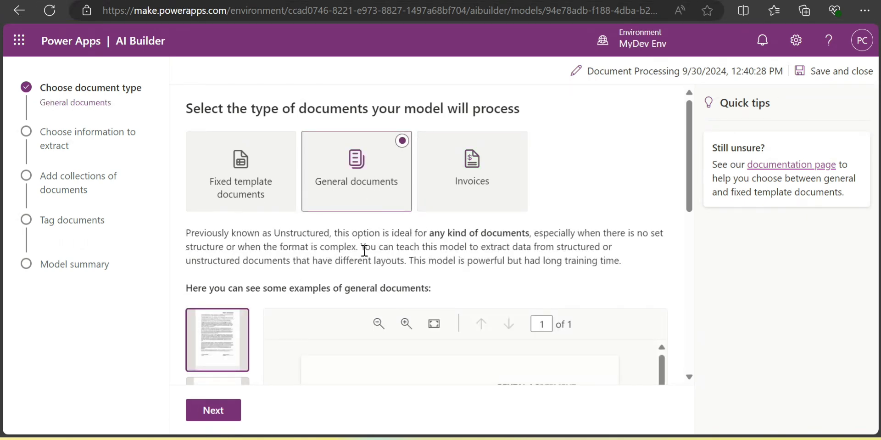
pyautogui.scroll(-4, 364, 250)
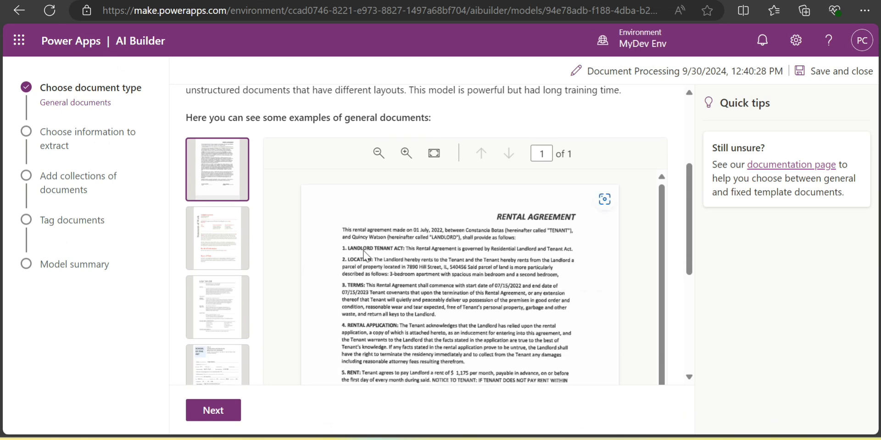
pyautogui.scroll(4, 365, 251)
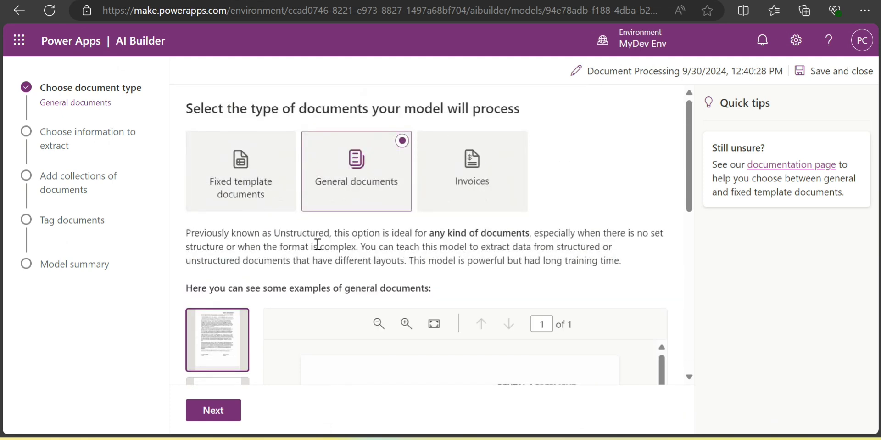
pyautogui.moveTo(317, 247); pyautogui.dragTo(624, 266)
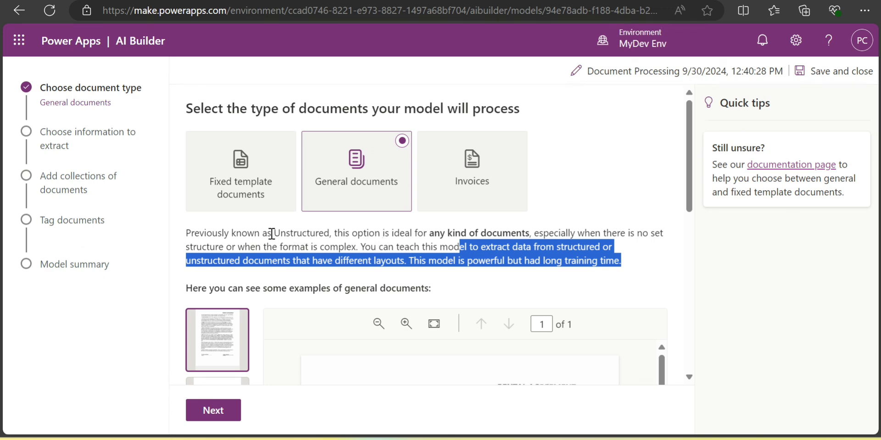
pyautogui.moveTo(255, 233); pyautogui.dragTo(307, 235)
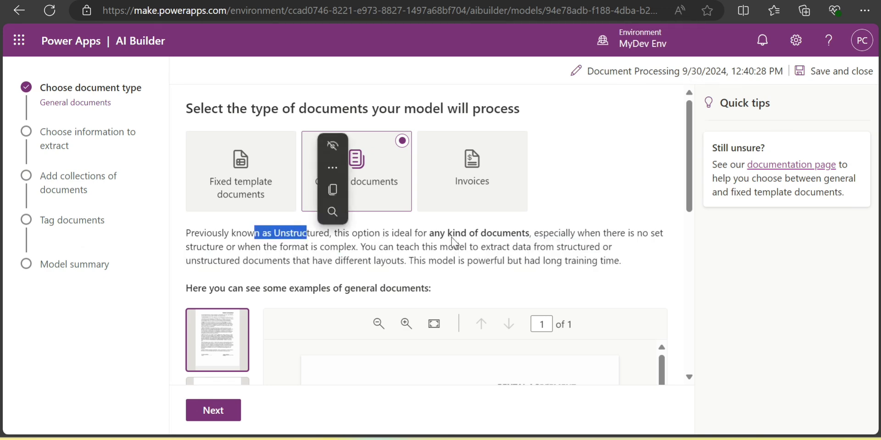
# Step: Confirm General documents as the document type and read the instructions for choosing information to extract
pyautogui.scroll(-10, 452, 241)
pyautogui.click(219, 409)
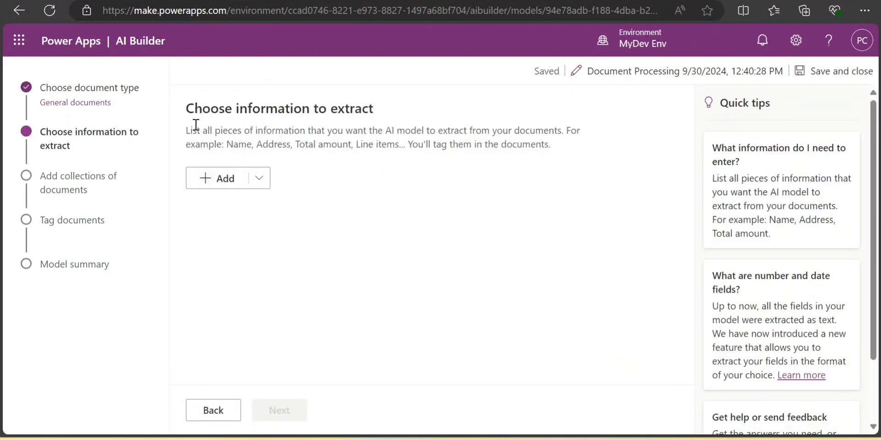
pyautogui.moveTo(187, 129); pyautogui.dragTo(240, 131)
pyautogui.click(277, 133)
pyautogui.moveTo(188, 131); pyautogui.dragTo(380, 140)
pyautogui.click(392, 137)
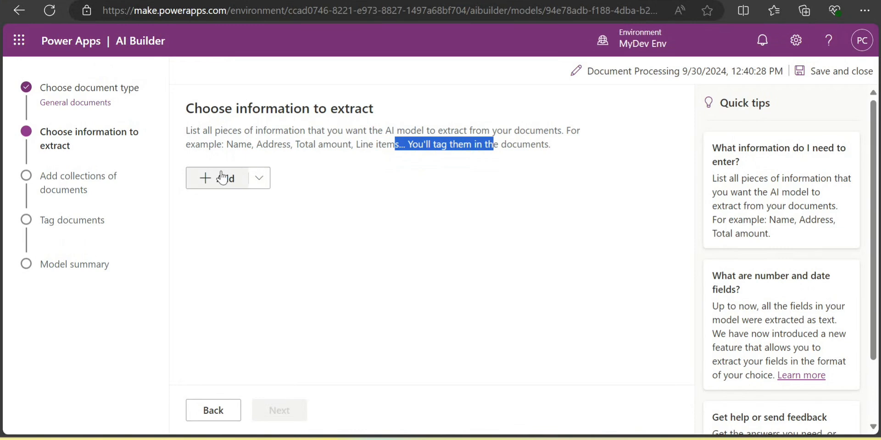
# Step: Add a text field named Candidate Name to the information the model extracts
pyautogui.click(253, 181)
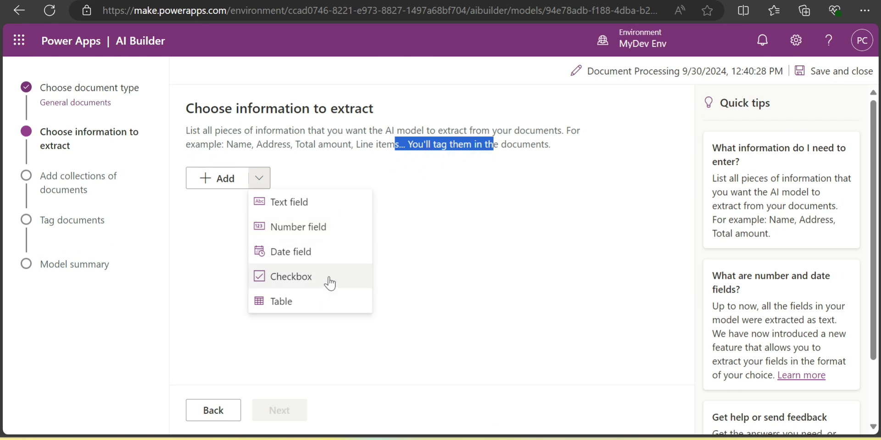
pyautogui.click(302, 209)
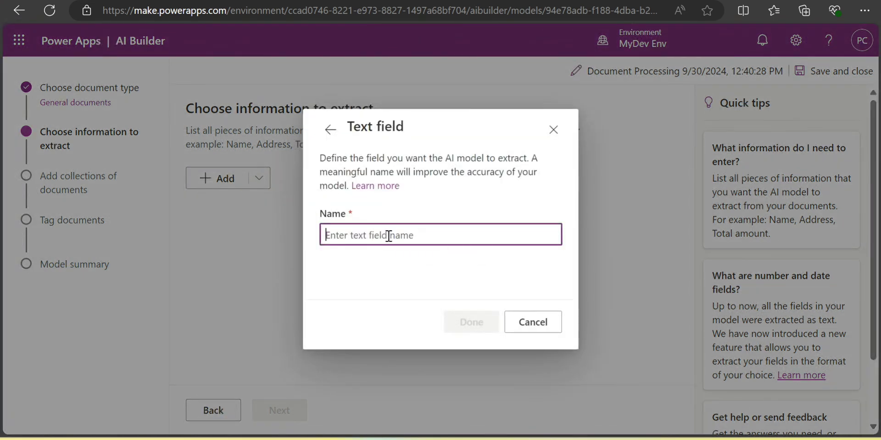
pyautogui.write('Candidate')
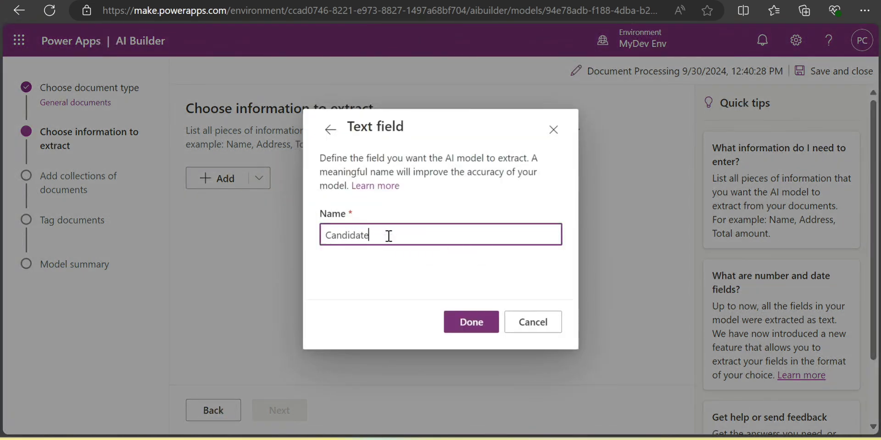
pyautogui.write(' name')
pyautogui.press('BackSpace')
pyautogui.press('BackSpace')
pyautogui.write('Name')
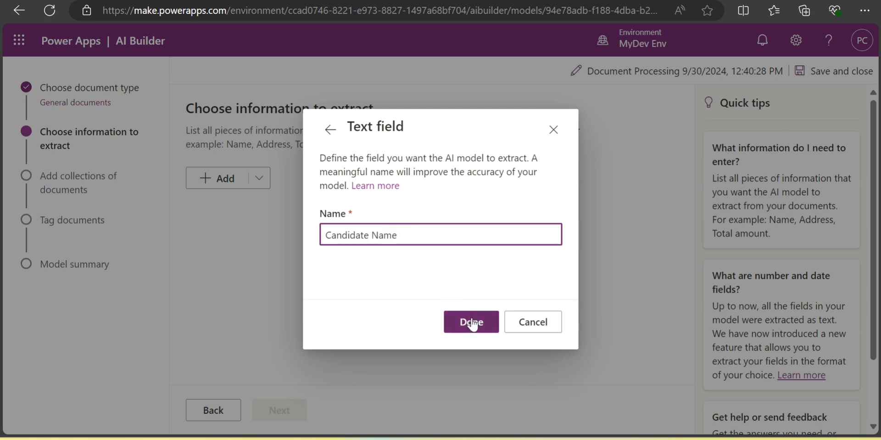
pyautogui.click(472, 324)
# Step: Add a text field named Email to the information to extract
pyautogui.click(259, 181)
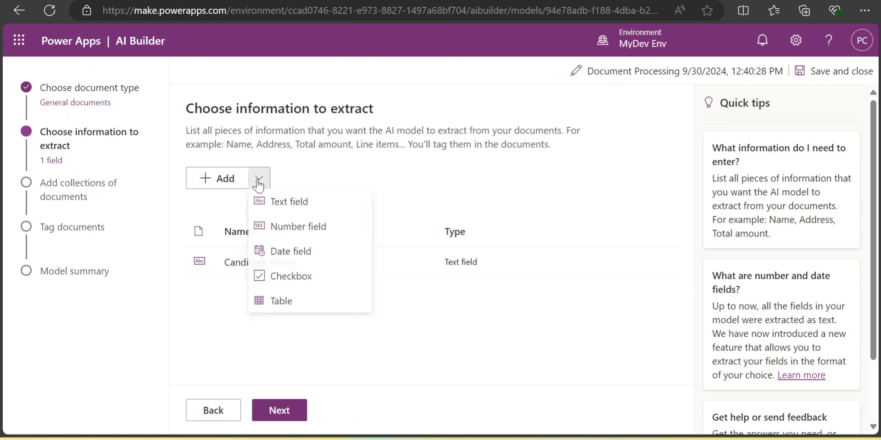
pyautogui.click(285, 201)
pyautogui.write('ca')
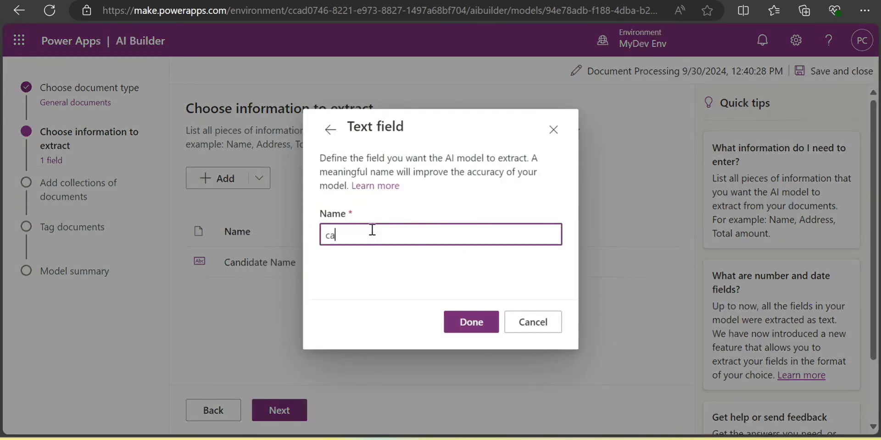
pyautogui.press('BackSpace')
pyautogui.press('BackSpace')
pyautogui.write('Email')
pyautogui.click(474, 322)
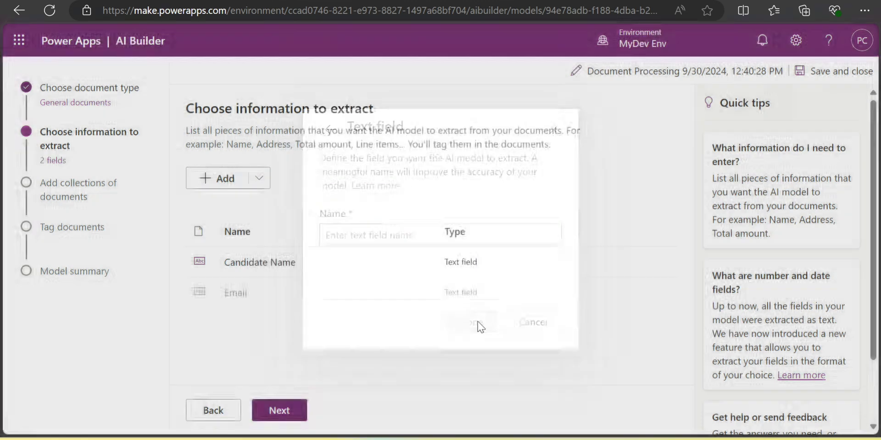
# Step: Add a number field named Contact number, keeping the dot as decimal separator
pyautogui.click(260, 178)
pyautogui.click(327, 230)
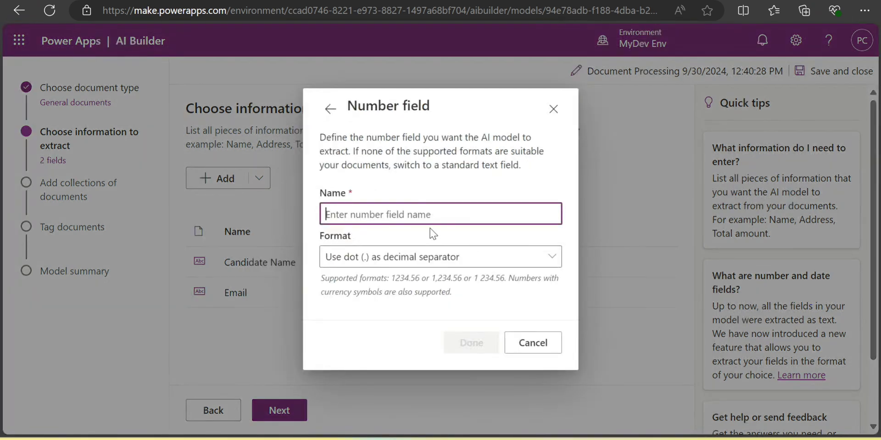
pyautogui.write('Co')
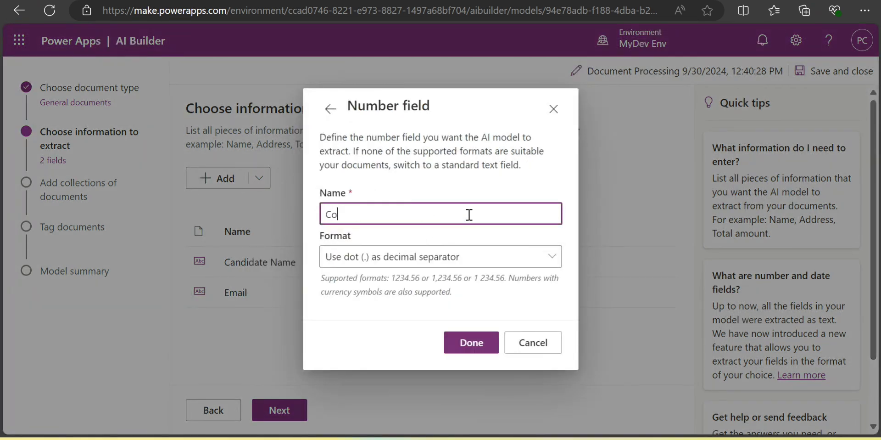
pyautogui.write('ntact number')
pyautogui.click(472, 341)
# Step: Add a text field named Skills to the information to extract
pyautogui.click(259, 178)
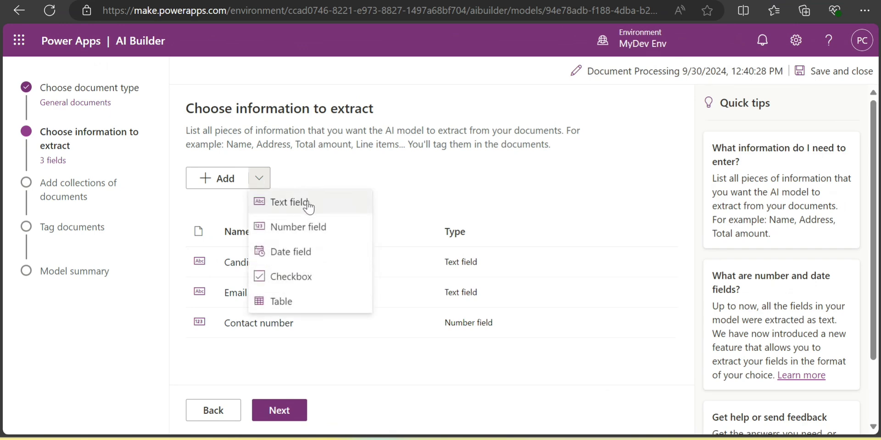
pyautogui.click(307, 203)
pyautogui.write('Skills')
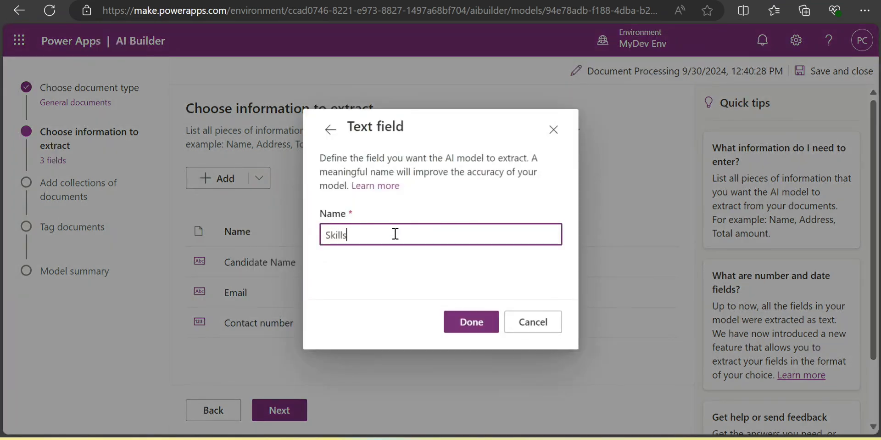
pyautogui.click(468, 321)
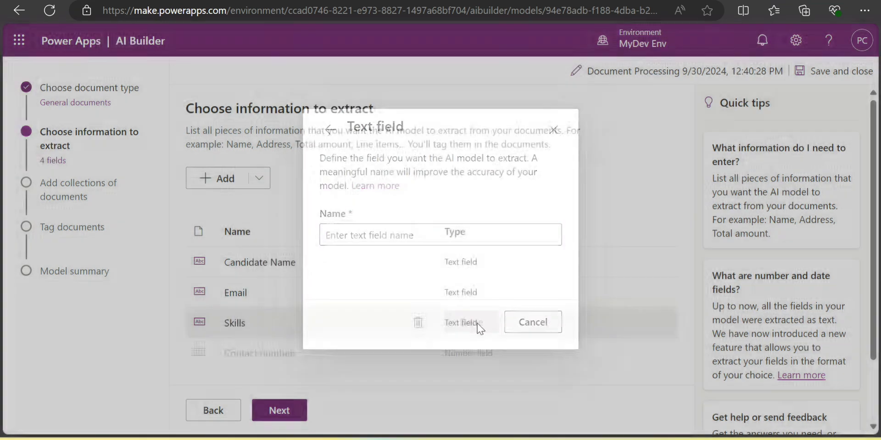
# Step: Add a text field named Certifications to the information to extract
pyautogui.click(260, 178)
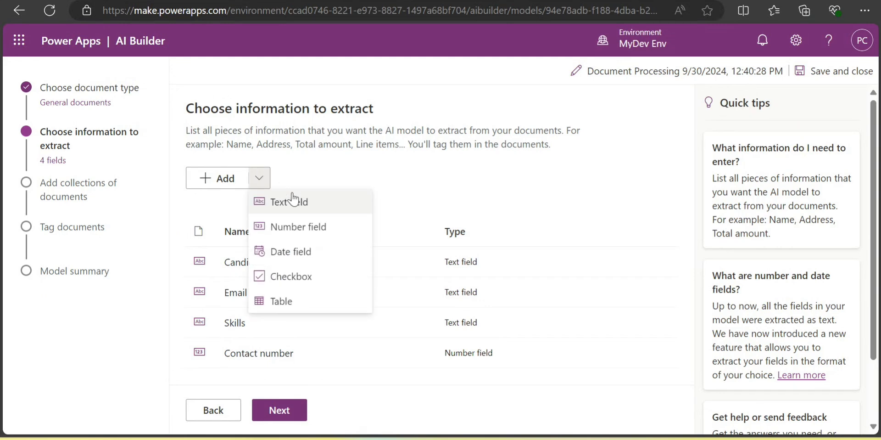
pyautogui.click(321, 205)
pyautogui.write('Cer')
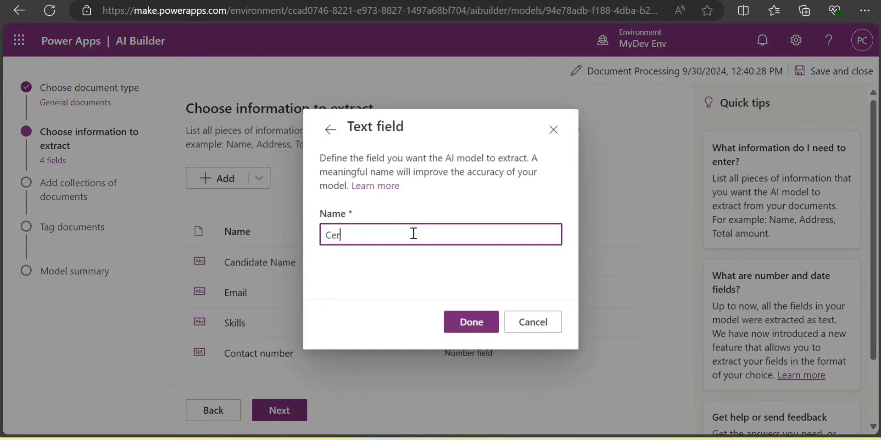
pyautogui.write('tifications')
pyautogui.click(471, 322)
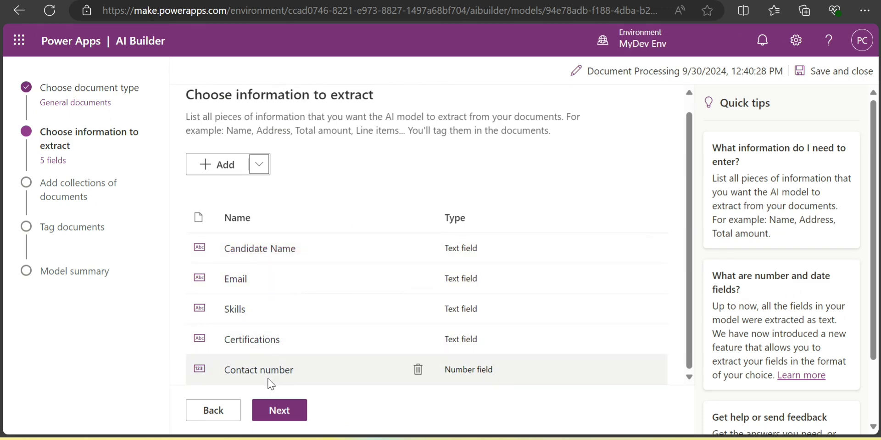
# Step: Create a new collection of sample documents and choose My device as the source for its files
pyautogui.click(275, 408)
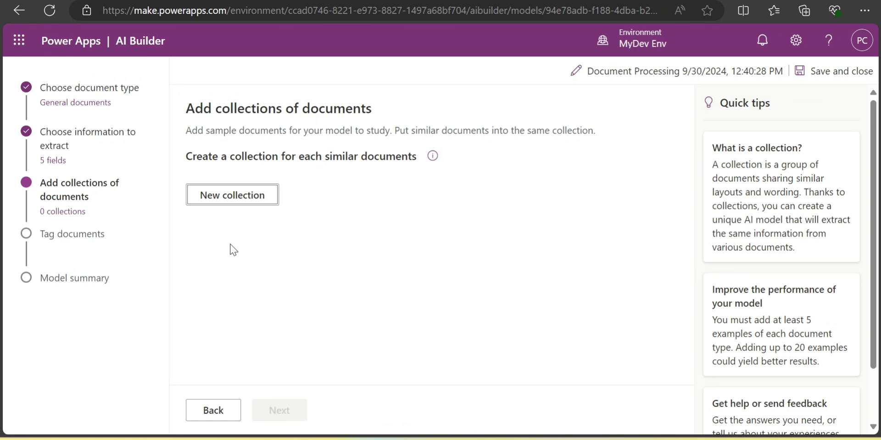
pyautogui.click(242, 196)
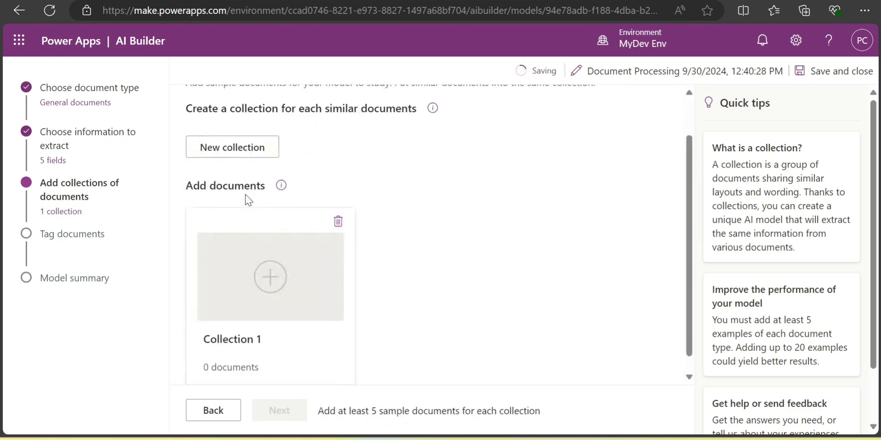
pyautogui.click(271, 275)
pyautogui.scroll(-5, 569, 326)
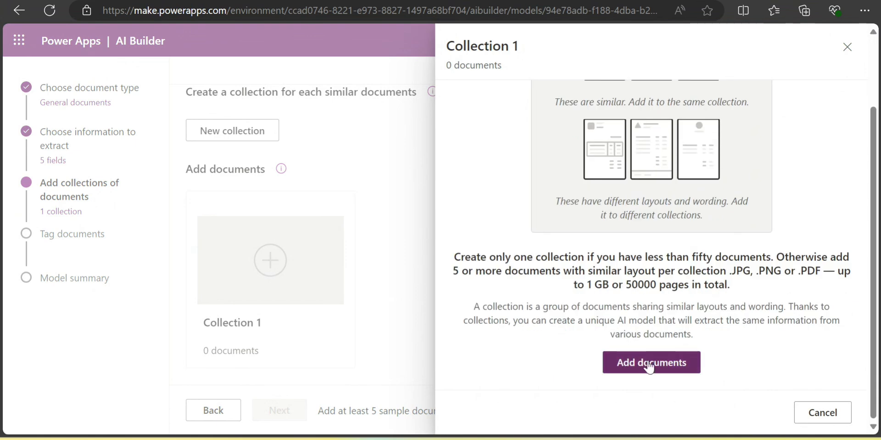
pyautogui.click(649, 364)
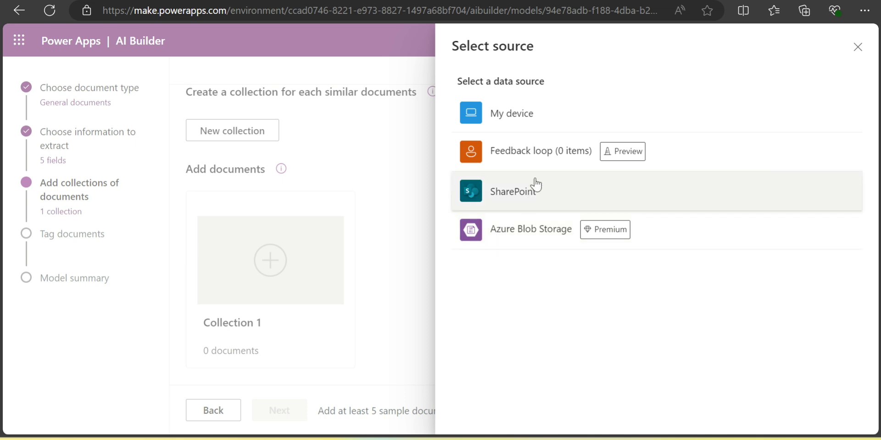
pyautogui.click(569, 118)
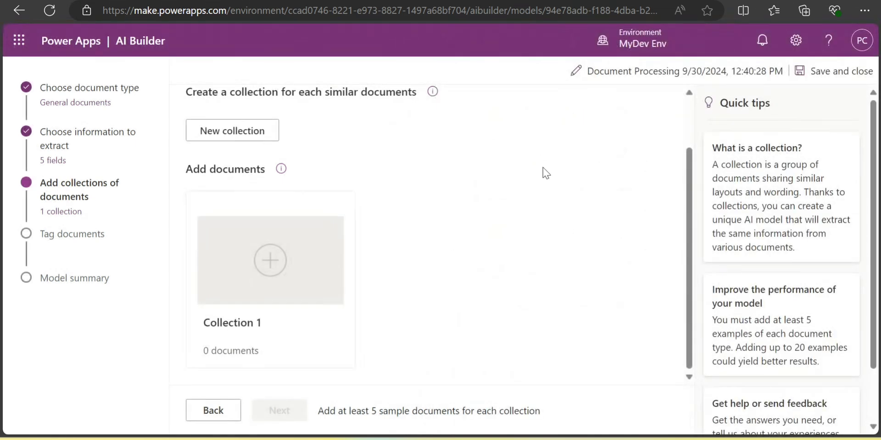
# Step: Select the PDF files Resume 1 through Resume 5 from the Desktop folder for the collection
pyautogui.scroll(-2, 275, 175)
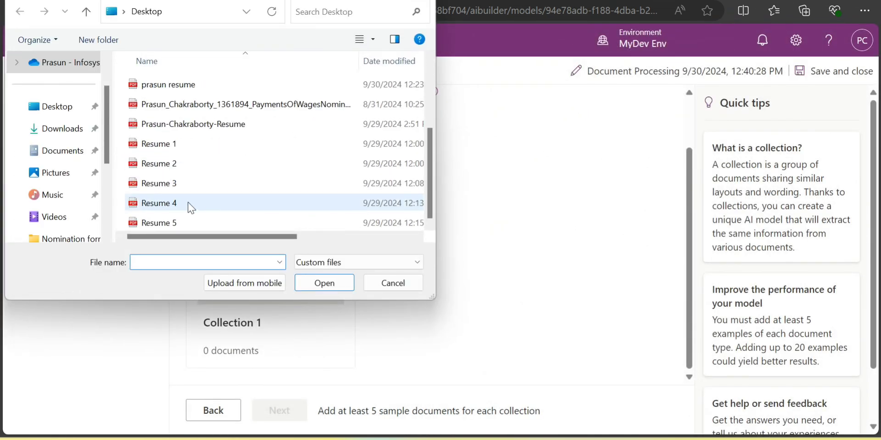
pyautogui.click(178, 144)
pyautogui.keyDown('ctrl'); pyautogui.click(184, 163); pyautogui.keyUp('ctrl')
pyautogui.keyDown('ctrl'); pyautogui.click(184, 184); pyautogui.keyUp('ctrl')
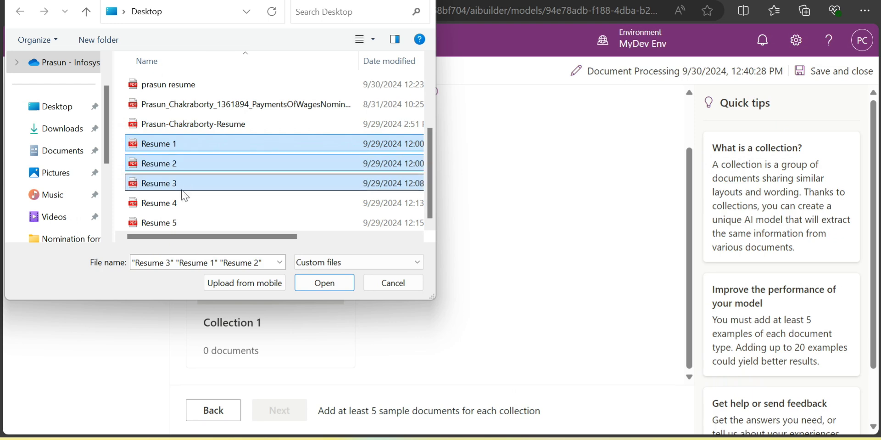
pyautogui.keyDown('ctrl'); pyautogui.click(178, 202); pyautogui.keyUp('ctrl')
pyautogui.keyDown('ctrl'); pyautogui.click(180, 223); pyautogui.keyUp('ctrl')
pyautogui.click(310, 282)
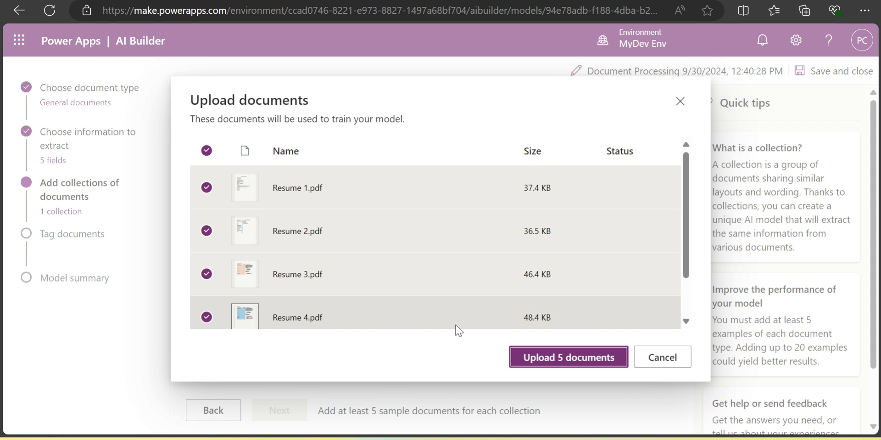
# Step: Review the five selected resume PDFs and upload them all to the collection as training documents
pyautogui.scroll(-2, 501, 310)
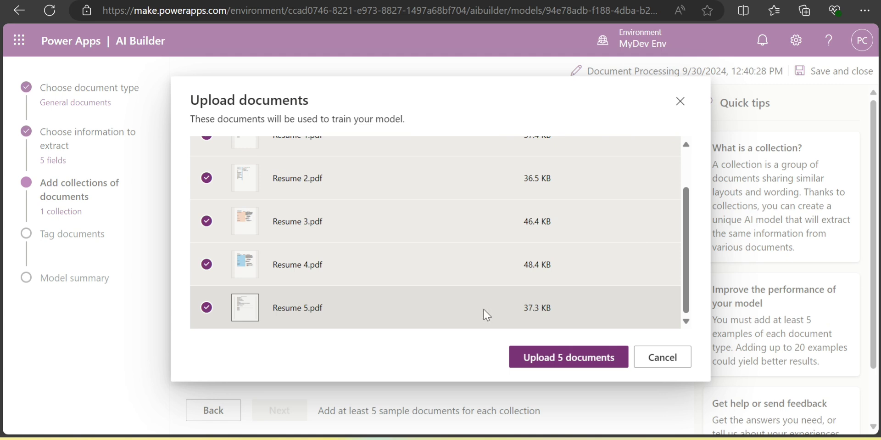
pyautogui.scroll(2, 324, 249)
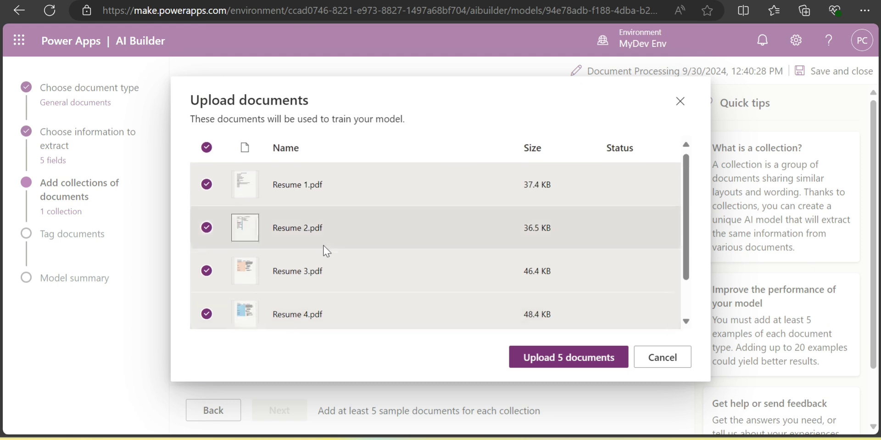
pyautogui.scroll(-2, 429, 246)
pyautogui.scroll(2, 429, 245)
pyautogui.scroll(-2, 428, 245)
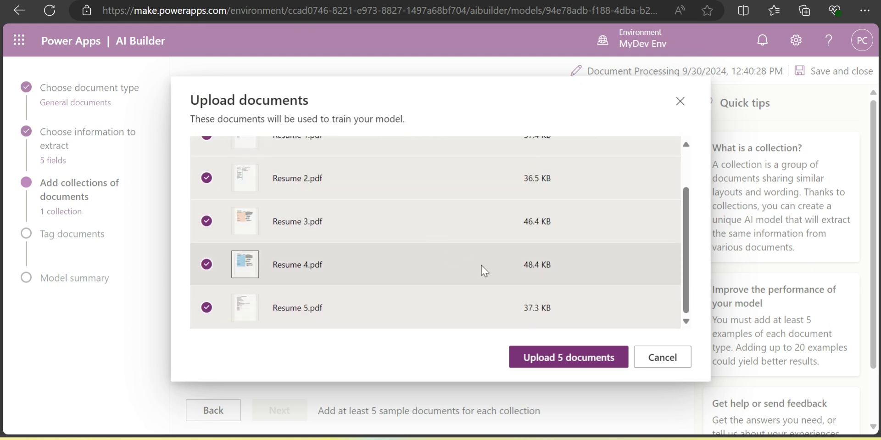
pyautogui.scroll(2, 484, 268)
pyautogui.scroll(-2, 484, 269)
pyautogui.scroll(2, 334, 222)
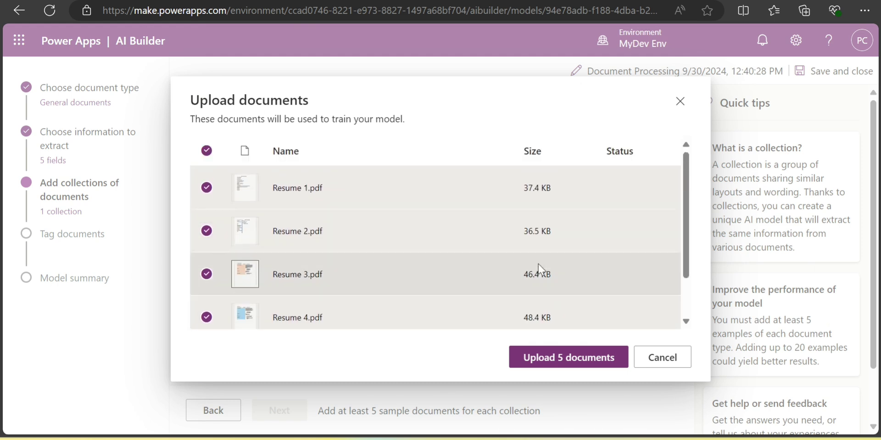
pyautogui.click(552, 356)
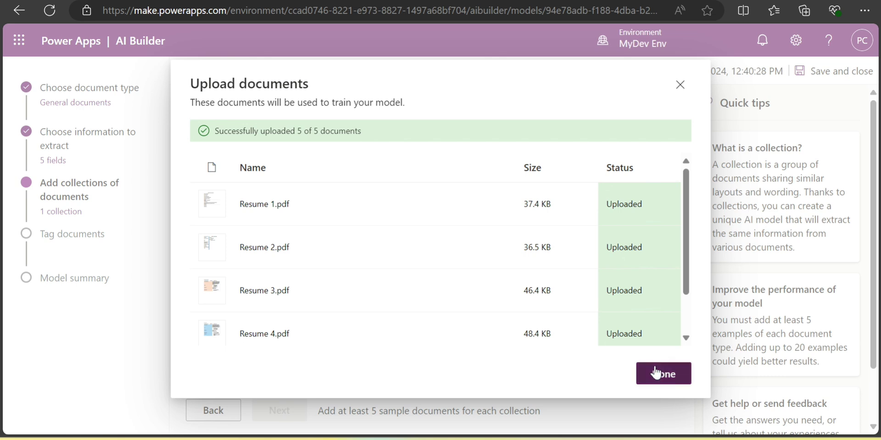
pyautogui.click(656, 372)
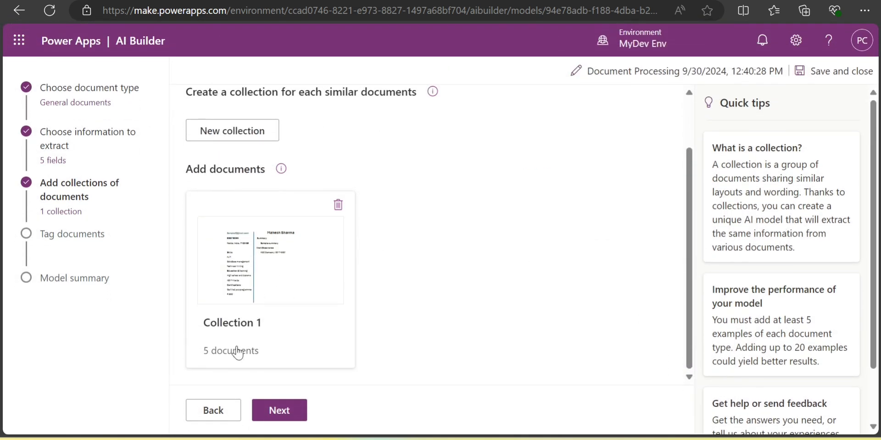
# Step: Continue to document tagging, dismissing the introductory tour, and look through the fields available for tagging
pyautogui.click(276, 410)
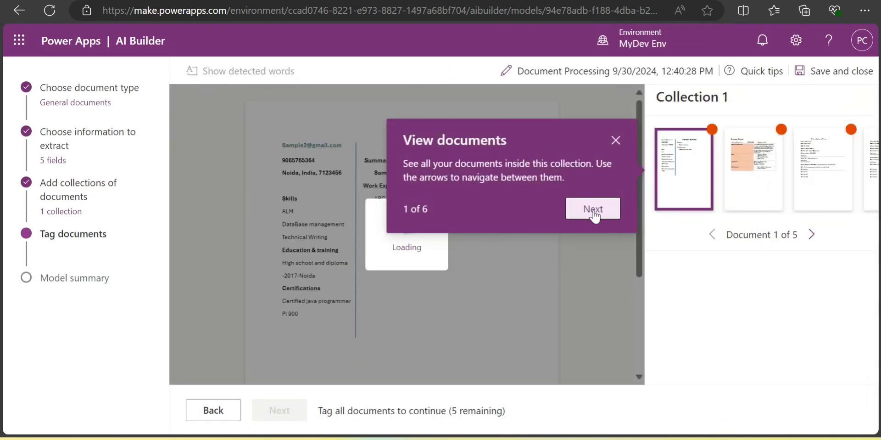
pyautogui.click(615, 140)
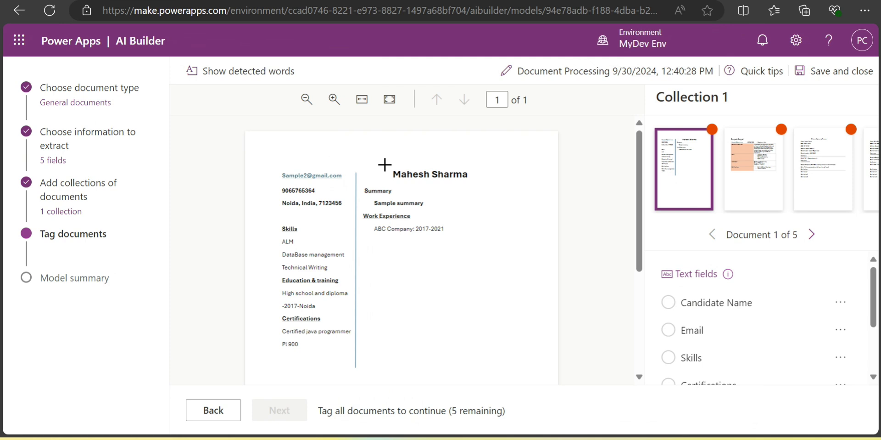
pyautogui.scroll(-2, 699, 303)
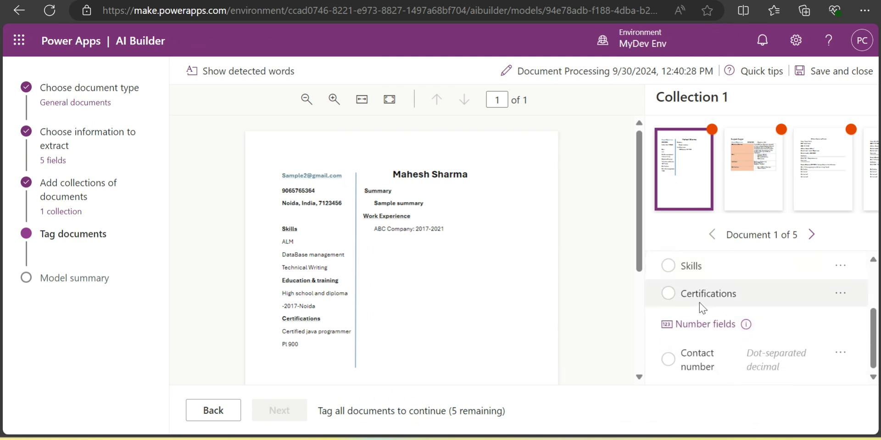
pyautogui.scroll(2, 699, 302)
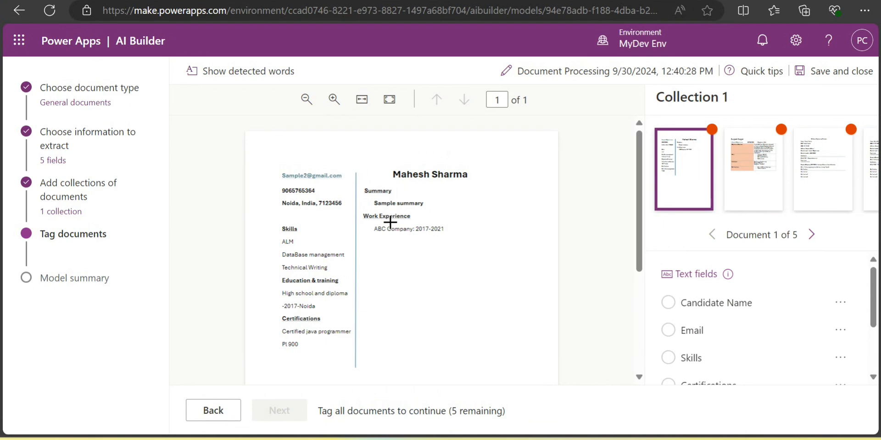
# Step: Tag the candidate's name, email address and phone number in the first resume as Candidate Name, Email and Contact number
pyautogui.moveTo(375, 164); pyautogui.dragTo(477, 183)
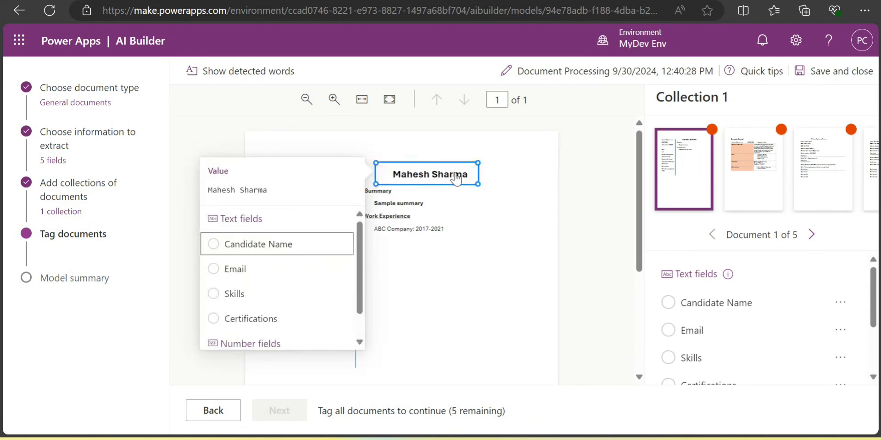
pyautogui.click(235, 248)
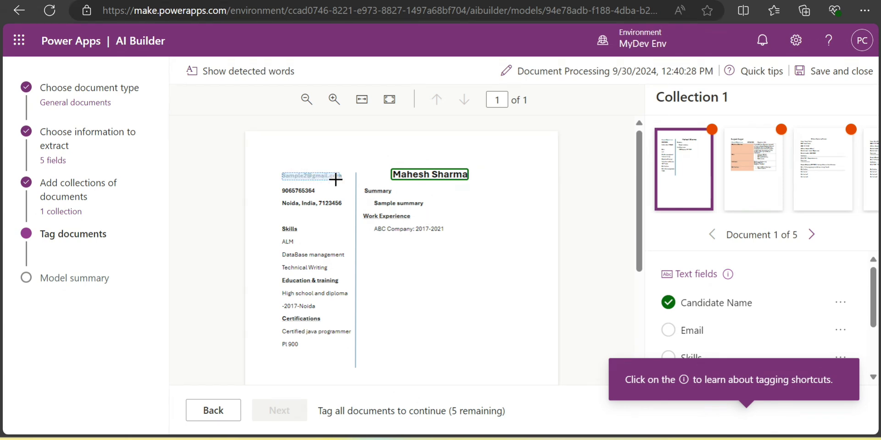
pyautogui.moveTo(274, 166); pyautogui.dragTo(347, 181)
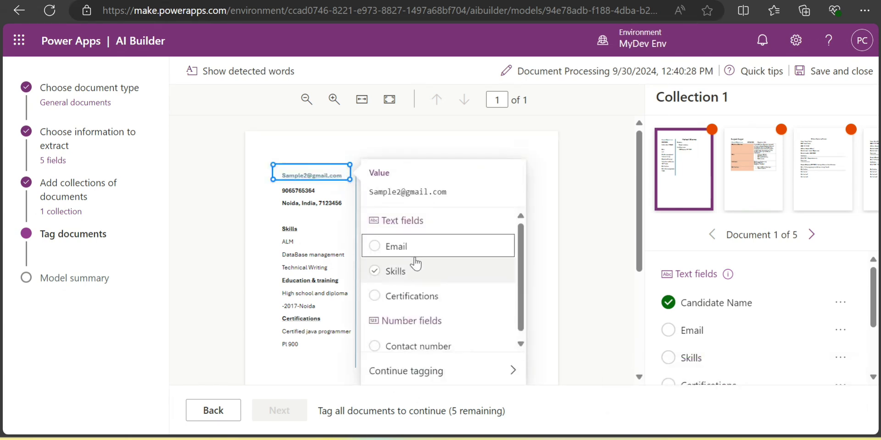
pyautogui.click(417, 252)
pyautogui.moveTo(276, 184); pyautogui.dragTo(332, 197)
pyautogui.scroll(-1, 394, 332)
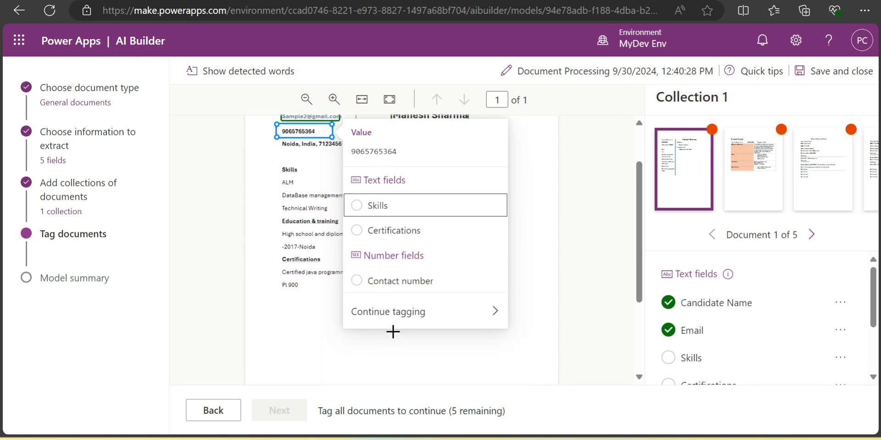
pyautogui.click(396, 281)
pyautogui.scroll(1, 315, 164)
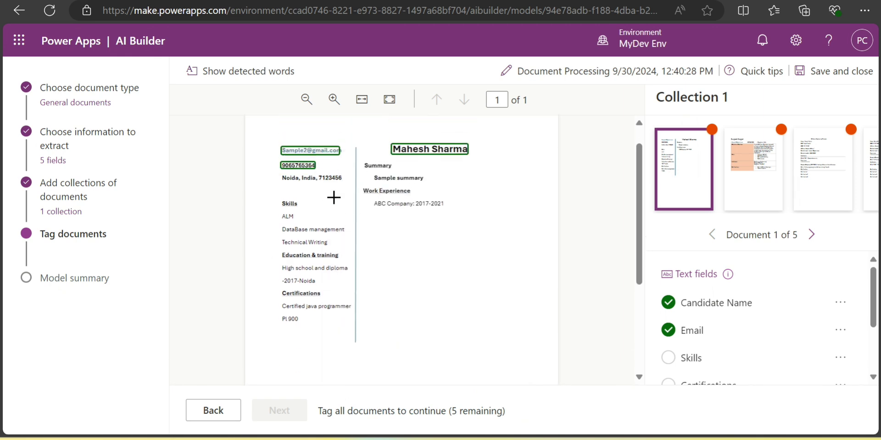
# Step: Tag the first resume's three skill entries from ALM to Technical Writing as Skills and its two certification lines as Certifications
pyautogui.moveTo(338, 240); pyautogui.dragTo(349, 248)
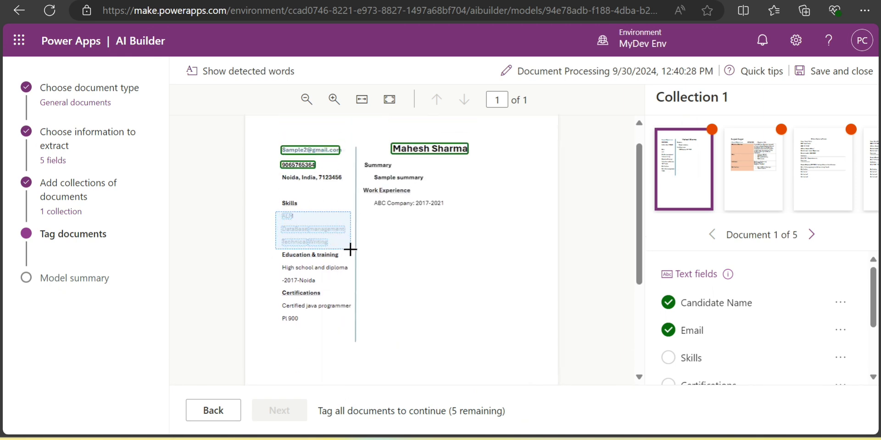
pyautogui.click(411, 303)
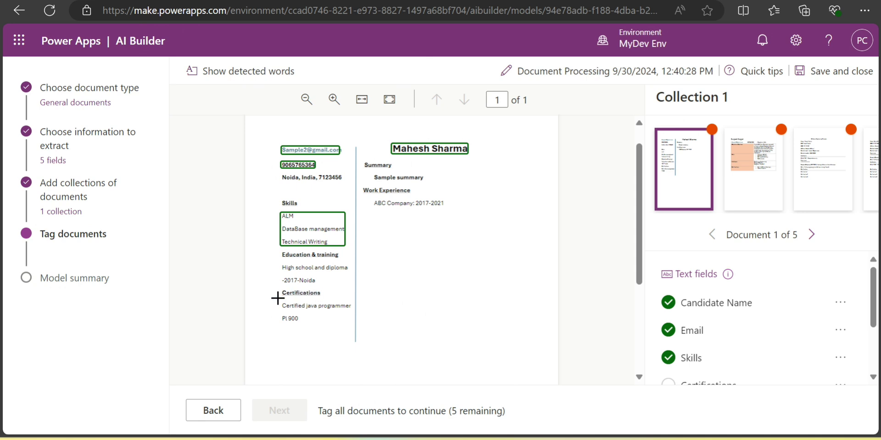
pyautogui.moveTo(277, 298); pyautogui.dragTo(355, 328)
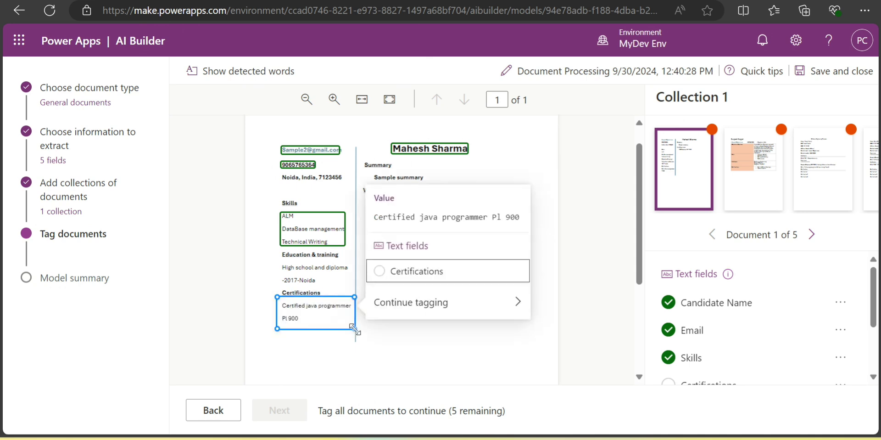
pyautogui.click(459, 280)
pyautogui.scroll(-3, 456, 275)
pyautogui.scroll(4, 540, 288)
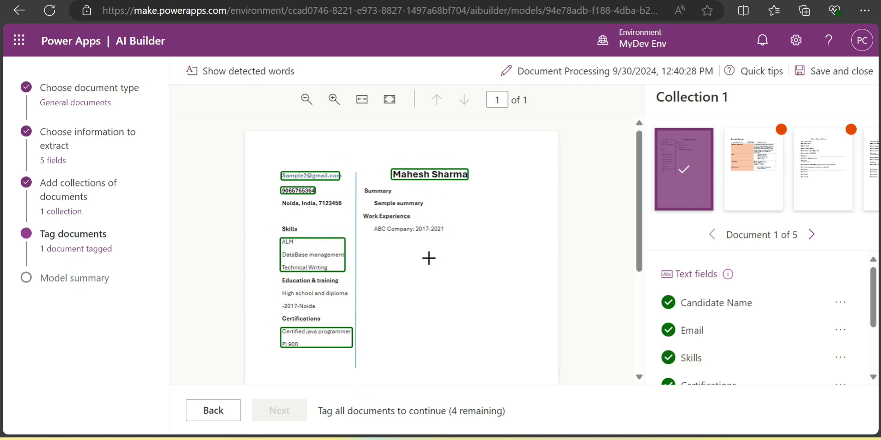
# Step: Open the second resume and tag its Candidate Name, Email and Contact number values above the table
pyautogui.click(749, 196)
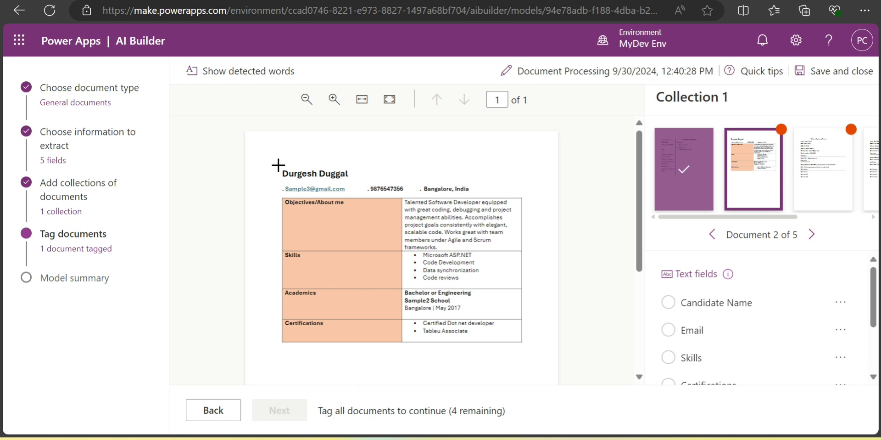
pyautogui.moveTo(278, 165); pyautogui.dragTo(355, 177)
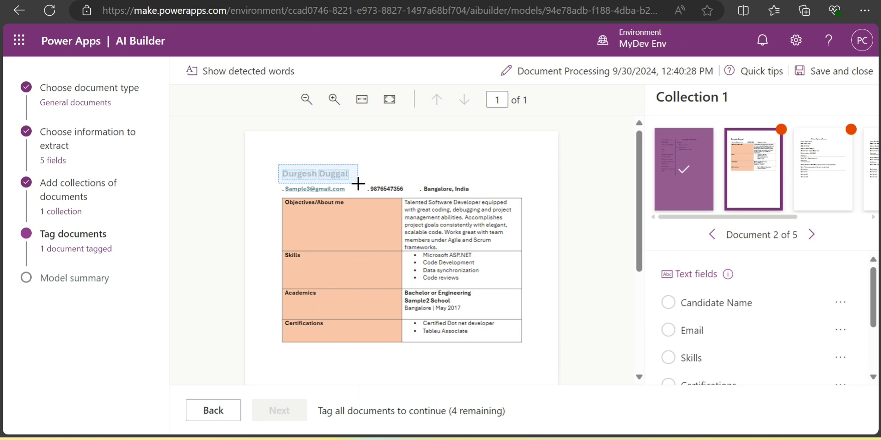
pyautogui.click(365, 243)
pyautogui.moveTo(277, 182); pyautogui.dragTo(405, 195)
pyautogui.click(367, 258)
pyautogui.click(486, 339)
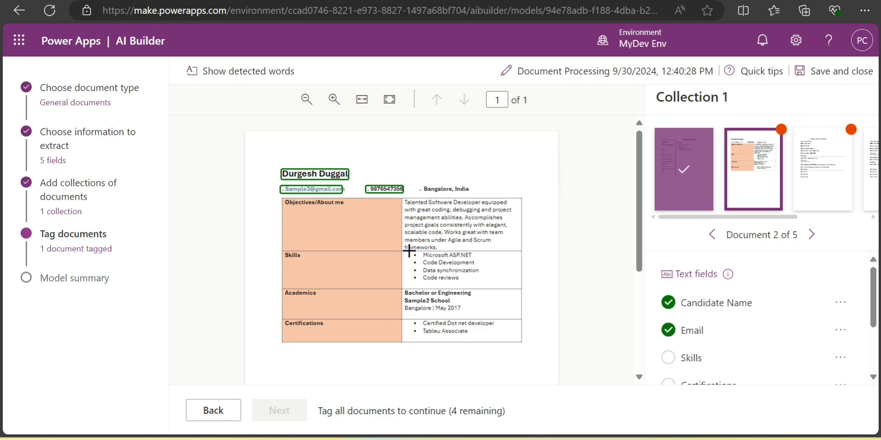
# Step: Tag the second resume's bulleted skills as Skills and its two bulleted certifications as Certifications
pyautogui.moveTo(409, 250); pyautogui.dragTo(496, 290)
pyautogui.click(304, 204)
pyautogui.moveTo(413, 319); pyautogui.dragTo(495, 334)
pyautogui.click(276, 290)
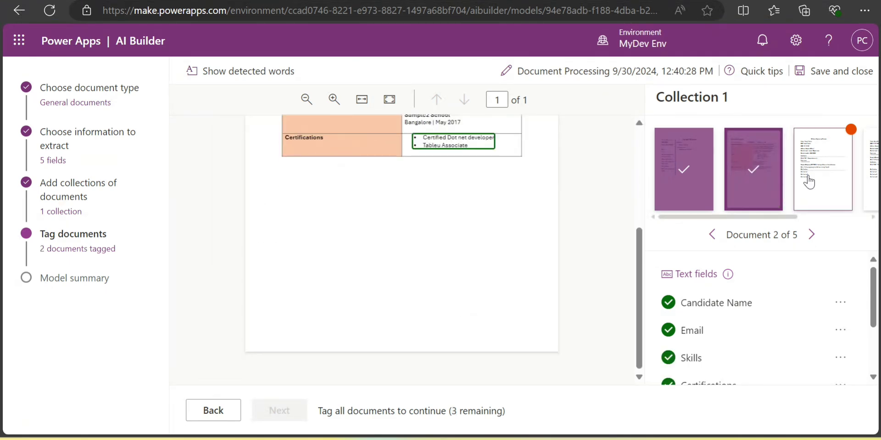
# Step: Open the third resume and tag its name, contact email and contact number as Candidate Name, Email and Contact number
pyautogui.click(809, 183)
pyautogui.moveTo(300, 180)
pyautogui.mouseDown()
pyautogui.moveTo(343, 188)
pyautogui.moveTo(337, 202)
pyautogui.mouseUp()
pyautogui.click(413, 258)
pyautogui.click(545, 275)
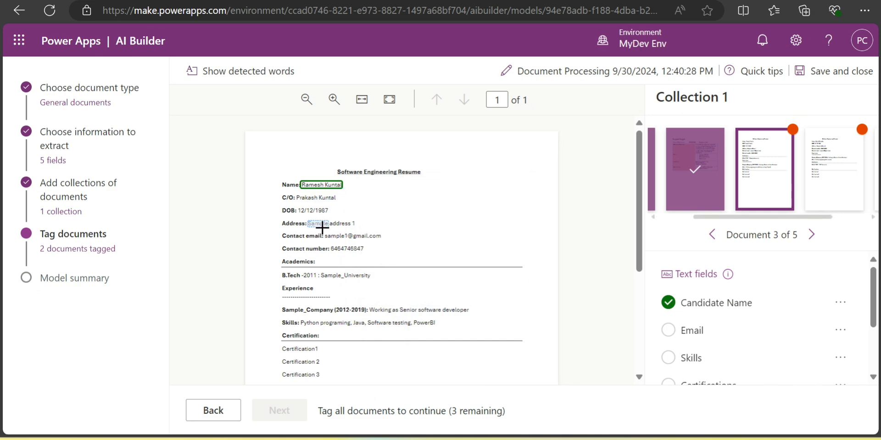
pyautogui.moveTo(323, 231); pyautogui.dragTo(386, 257)
pyautogui.click(459, 311)
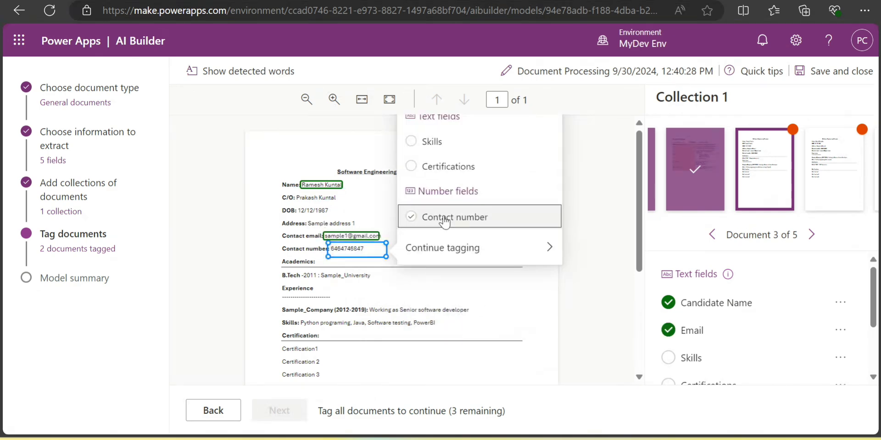
pyautogui.click(444, 222)
# Step: Tag the third resume's skills line as Skills and the entries Certification1 through Certification 3 as Certifications
pyautogui.scroll(-2, 287, 250)
pyautogui.moveTo(298, 246); pyautogui.dragTo(462, 256)
pyautogui.click(487, 195)
pyautogui.moveTo(279, 273); pyautogui.dragTo(341, 310)
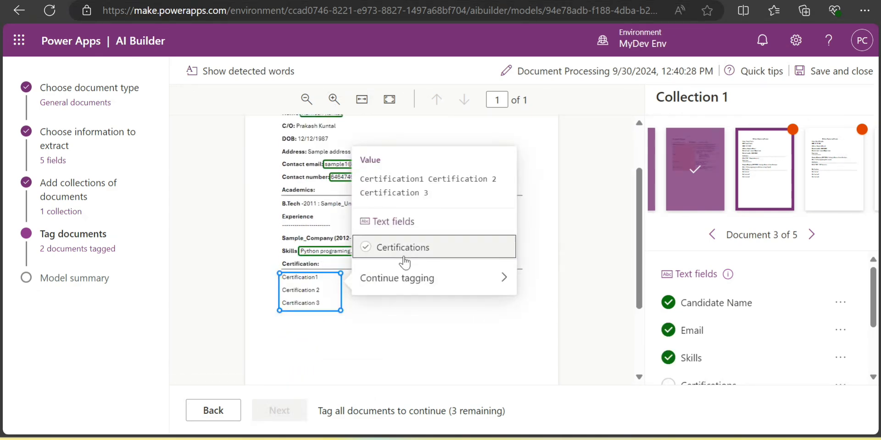
pyautogui.click(405, 246)
# Step: Go to the fourth resume and tag its name, contact number and contact email with the matching fields
pyautogui.click(811, 234)
pyautogui.moveTo(297, 179); pyautogui.dragTo(361, 193)
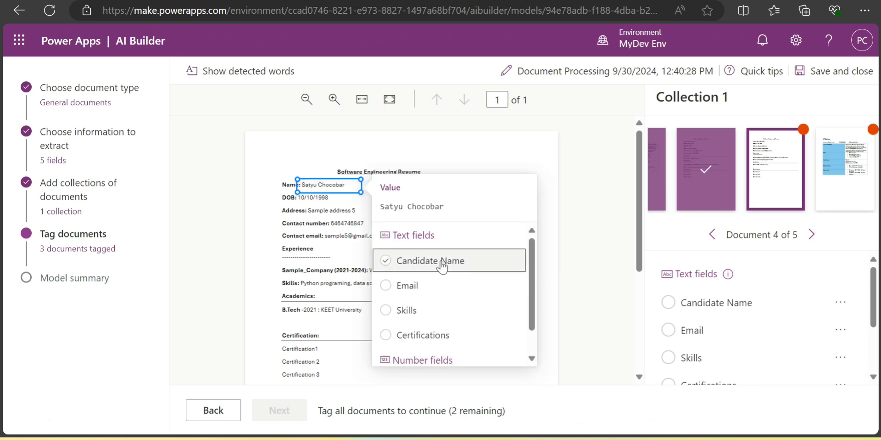
pyautogui.click(442, 265)
pyautogui.moveTo(331, 219); pyautogui.dragTo(391, 227)
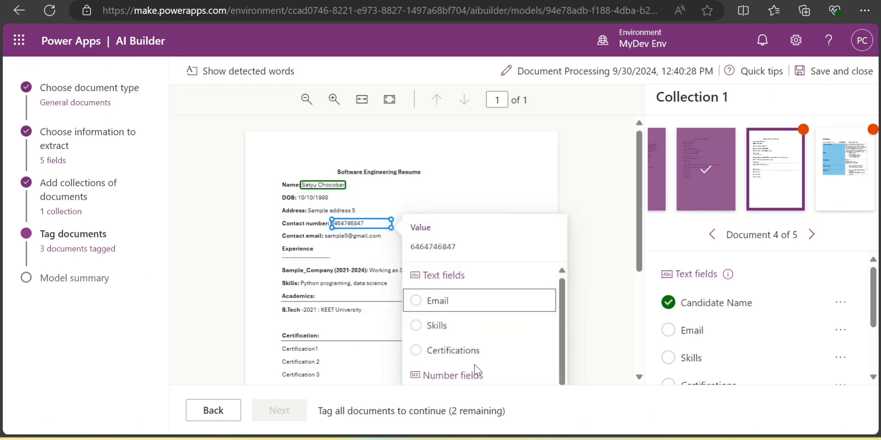
pyautogui.scroll(-3, 475, 369)
pyautogui.click(458, 298)
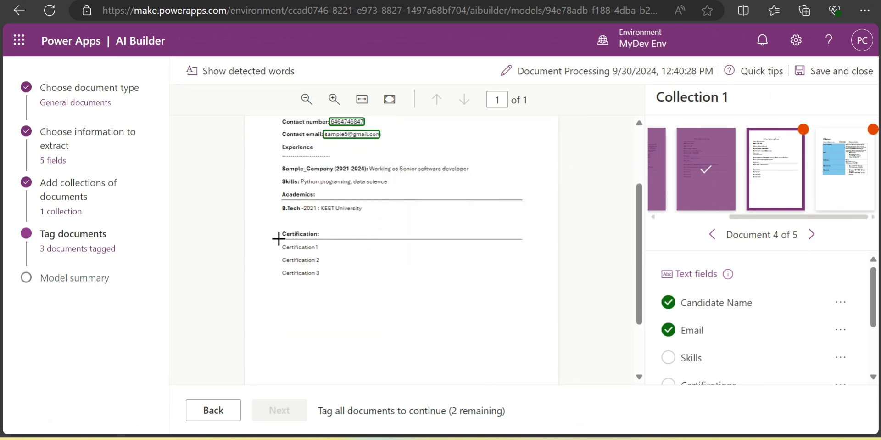
# Step: Tag Certification1 through Certification 3 as Certifications and "Python programing, data science" as Skills in the fourth resume
pyautogui.moveTo(278, 239); pyautogui.dragTo(356, 283)
pyautogui.click(439, 207)
pyautogui.moveTo(299, 177); pyautogui.dragTo(401, 188)
pyautogui.click(459, 253)
# Step: Open the fifth resume and tag the values above its blue table as Candidate Name, Email and Contact number
pyautogui.click(835, 183)
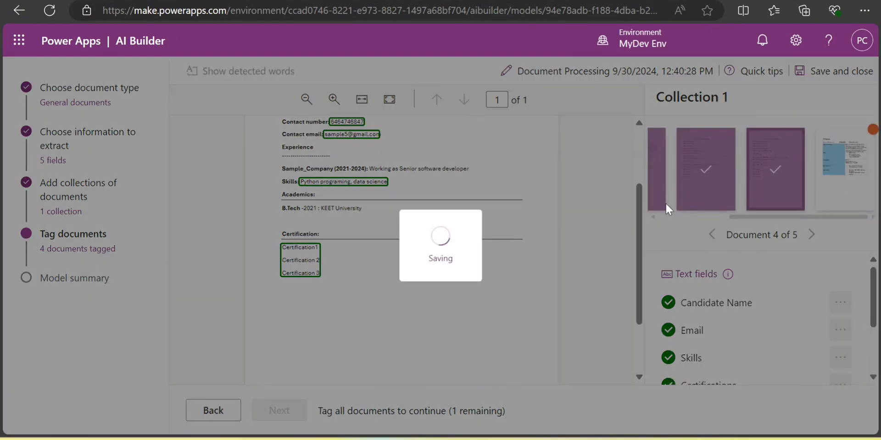
pyautogui.moveTo(279, 168)
pyautogui.mouseDown()
pyautogui.moveTo(356, 198)
pyautogui.moveTo(416, 196)
pyautogui.mouseUp()
pyautogui.click(438, 250)
pyautogui.click(423, 266)
pyautogui.click(507, 337)
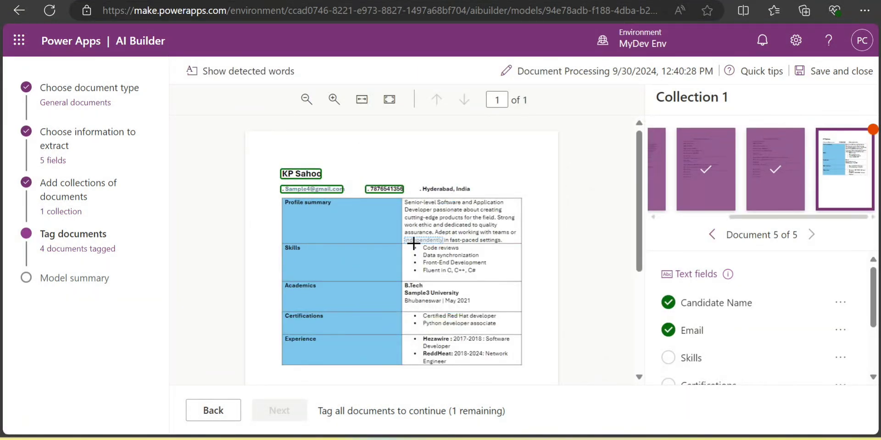
# Step: Tag the fifth resume's bulleted skills as Skills and its two bulleted certifications as Certifications
pyautogui.moveTo(413, 242); pyautogui.dragTo(500, 278)
pyautogui.click(378, 190)
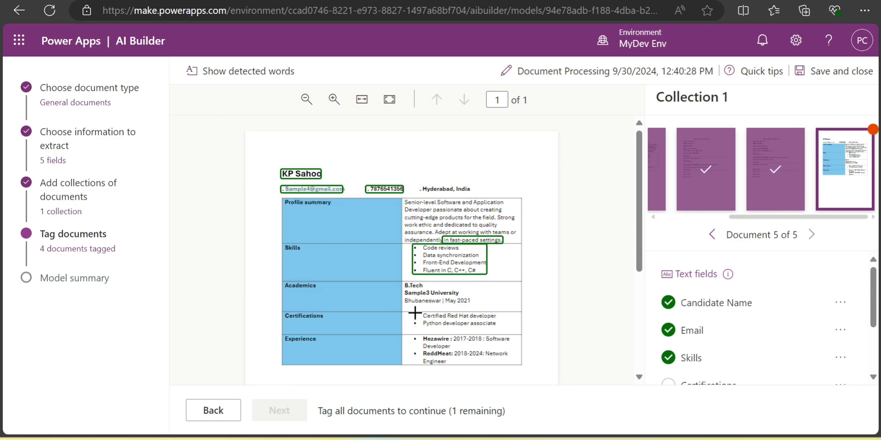
pyautogui.moveTo(412, 312); pyautogui.dragTo(499, 328)
pyautogui.click(329, 230)
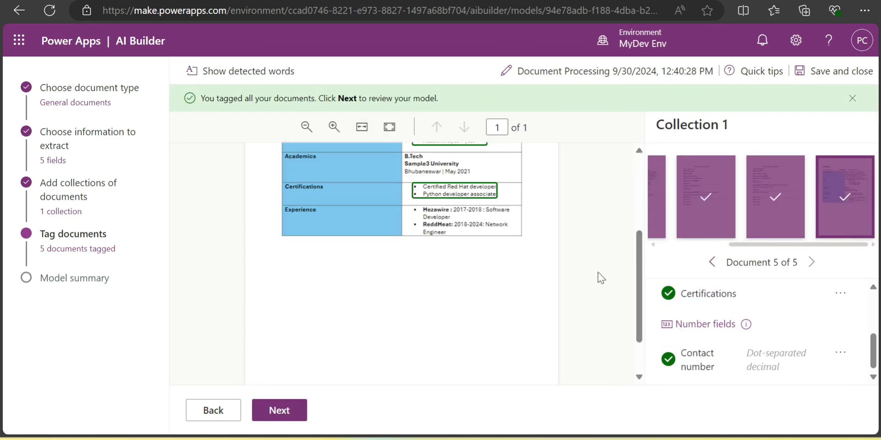
# Step: Check the tags on the fifth resume, then continue to the model summary and review its overview, document sources and information to extract
pyautogui.moveTo(639, 290); pyautogui.dragTo(631, 172)
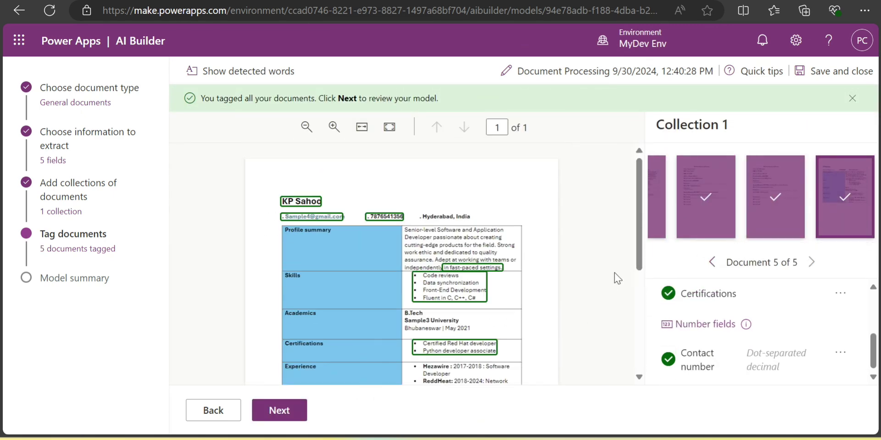
pyautogui.scroll(-5, 559, 295)
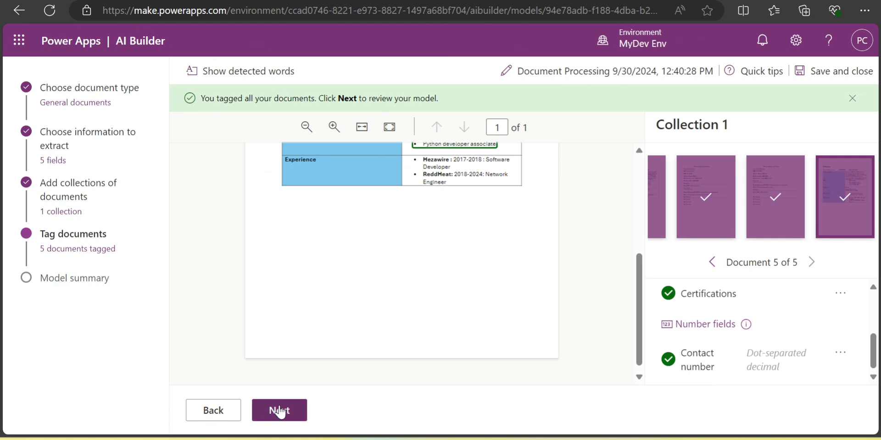
pyautogui.click(280, 408)
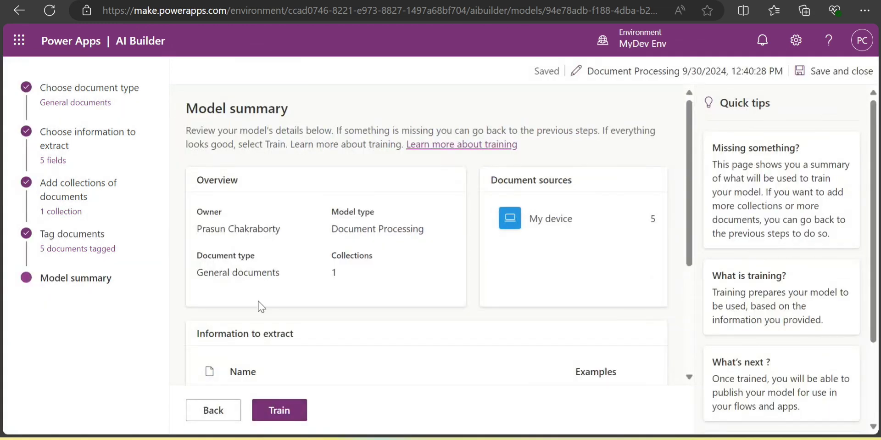
pyautogui.scroll(-2, 259, 305)
pyautogui.scroll(2, 259, 306)
pyautogui.scroll(-2, 351, 250)
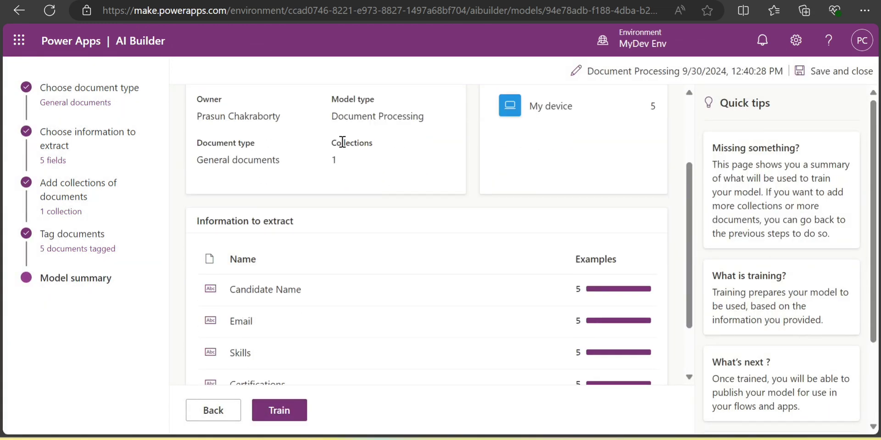
pyautogui.scroll(-2, 333, 216)
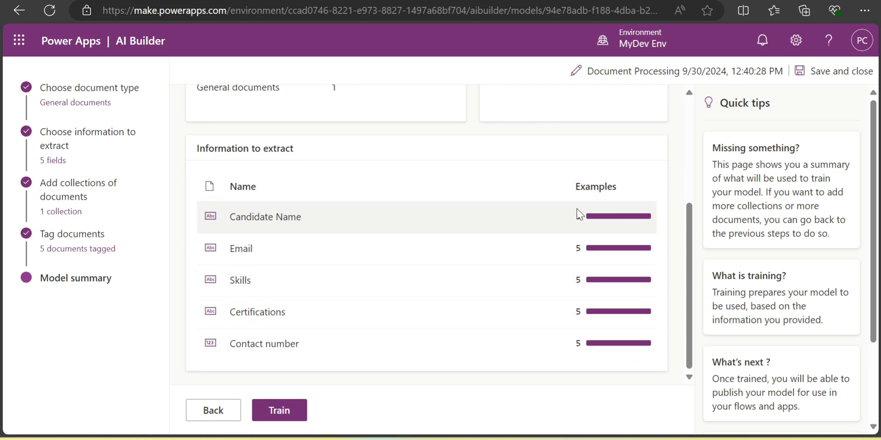
pyautogui.scroll(2, 507, 282)
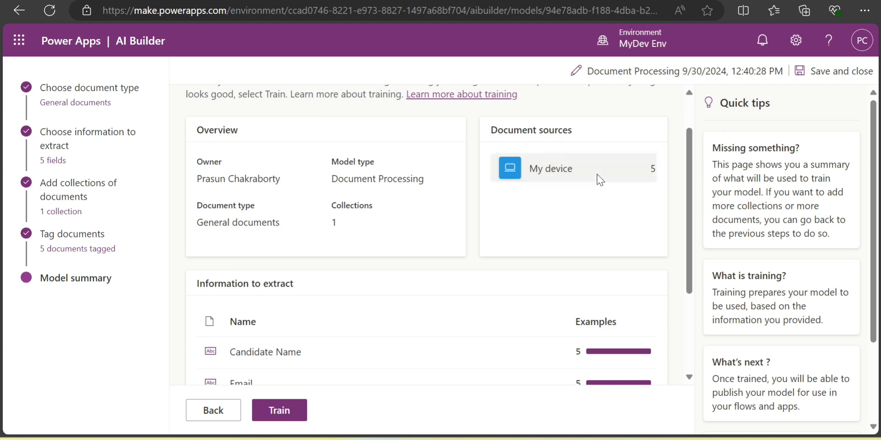
pyautogui.scroll(-3, 404, 232)
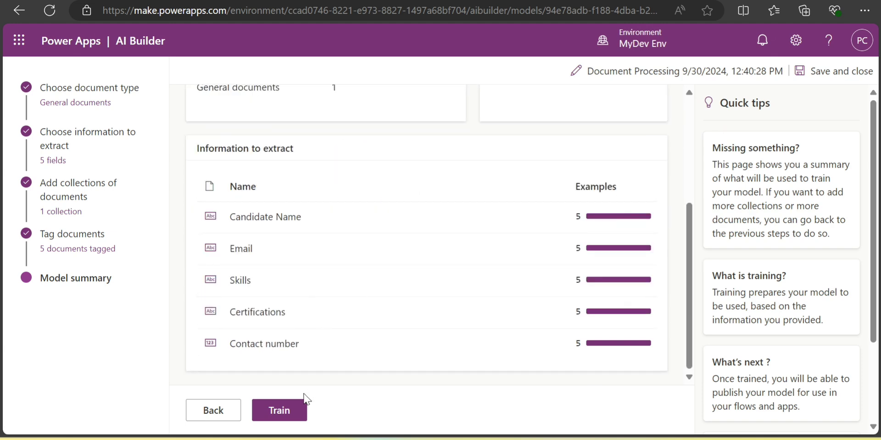
# Step: Start training the document processing model and go to the list of models
pyautogui.click(275, 414)
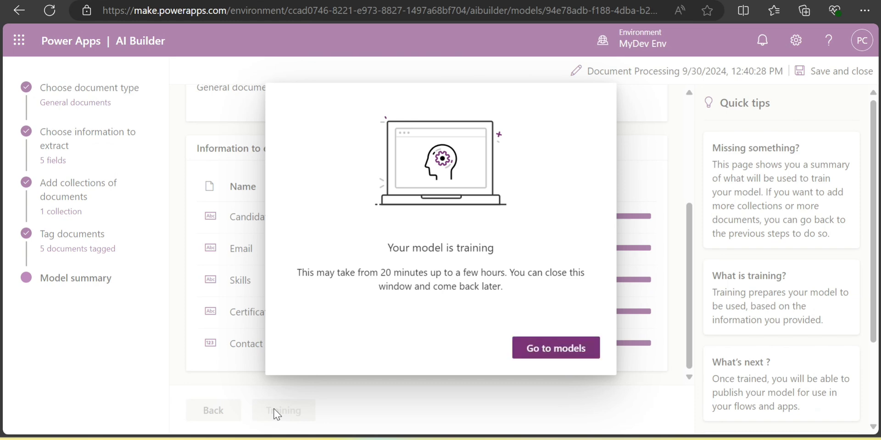
pyautogui.click(554, 349)
# Step: Open the published Resume analyzer model and examine its training document and information to extract
pyautogui.scroll(-5, 502, 329)
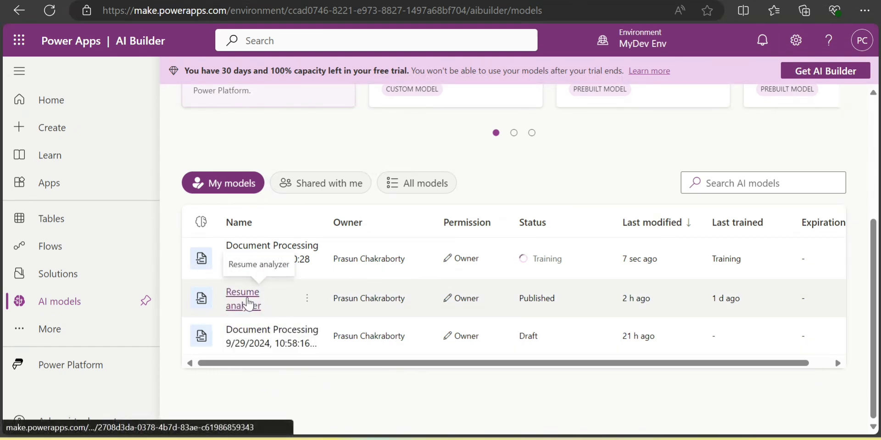
pyautogui.click(248, 303)
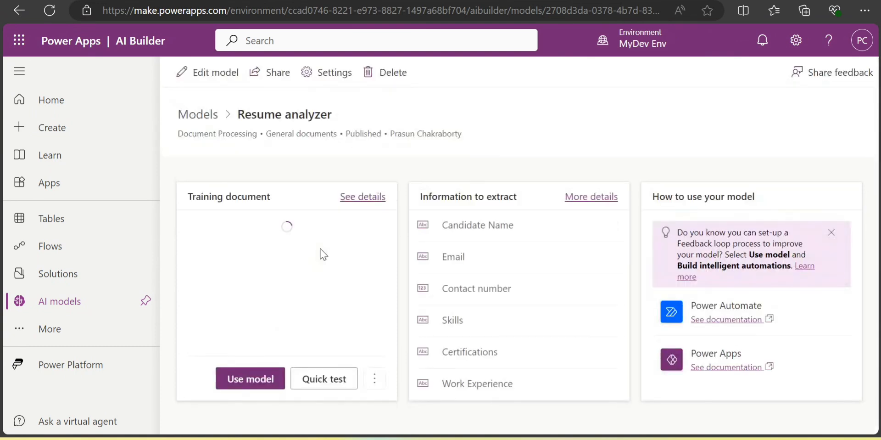
pyautogui.scroll(-1, 348, 240)
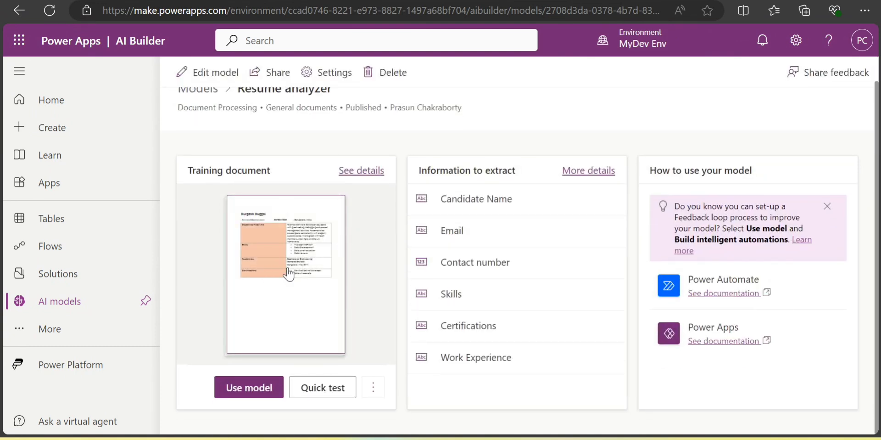
pyautogui.moveTo(290, 208)
pyautogui.scroll(1, 262, 223)
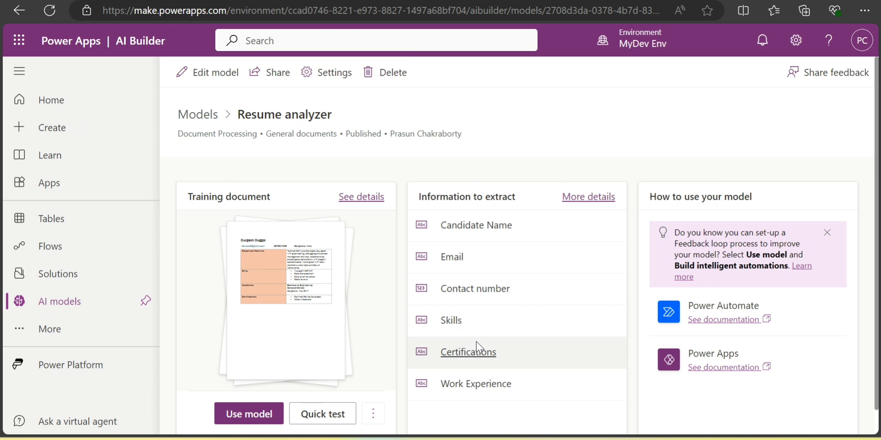
# Step: Review the Resume analyzer model's published status, training document and information to extract
pyautogui.scroll(-1, 475, 351)
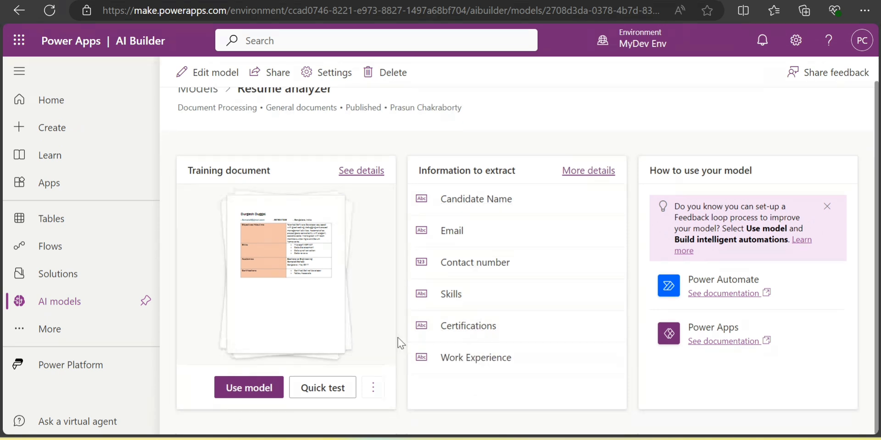
pyautogui.scroll(1, 400, 343)
pyautogui.doubleClick(348, 135)
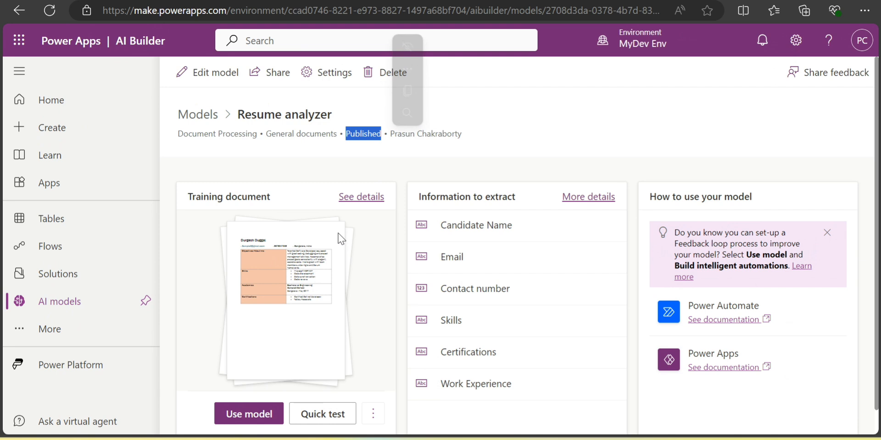
pyautogui.scroll(-1, 324, 271)
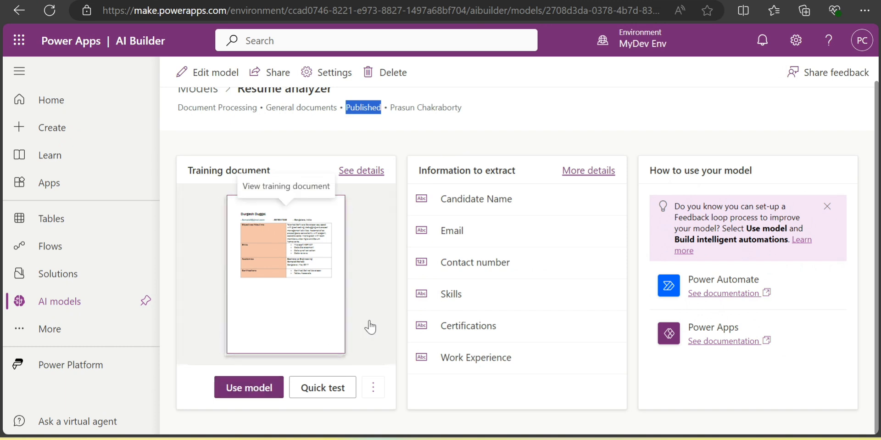
pyautogui.scroll(1, 370, 327)
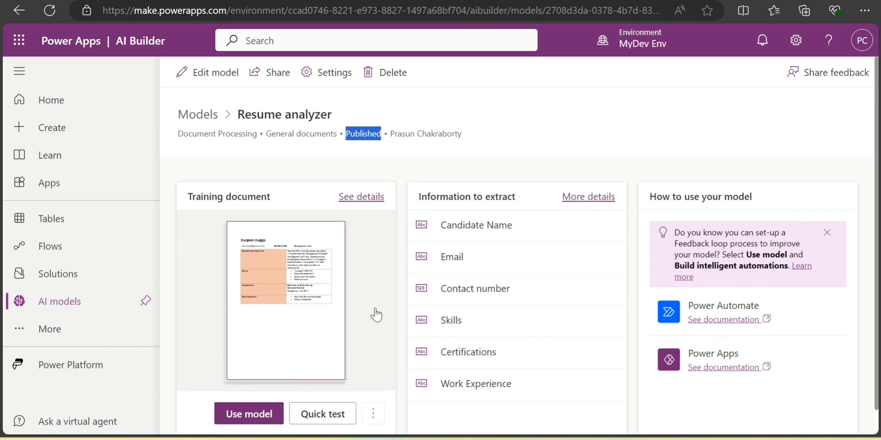
pyautogui.scroll(-1, 671, 420)
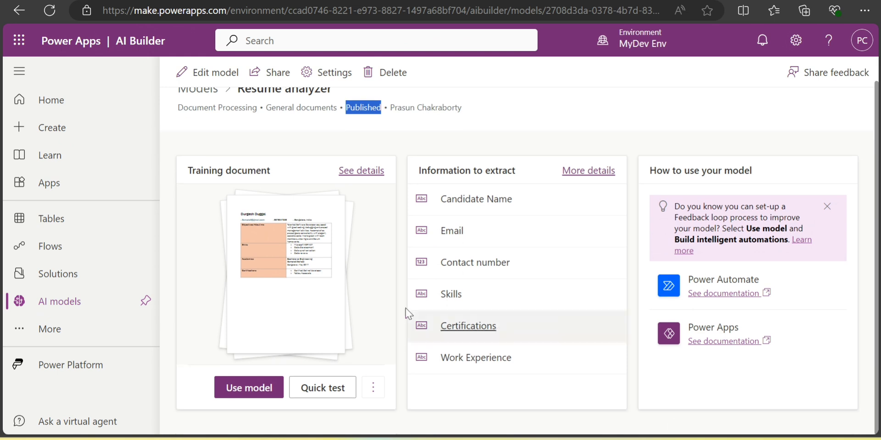
pyautogui.scroll(1, 408, 314)
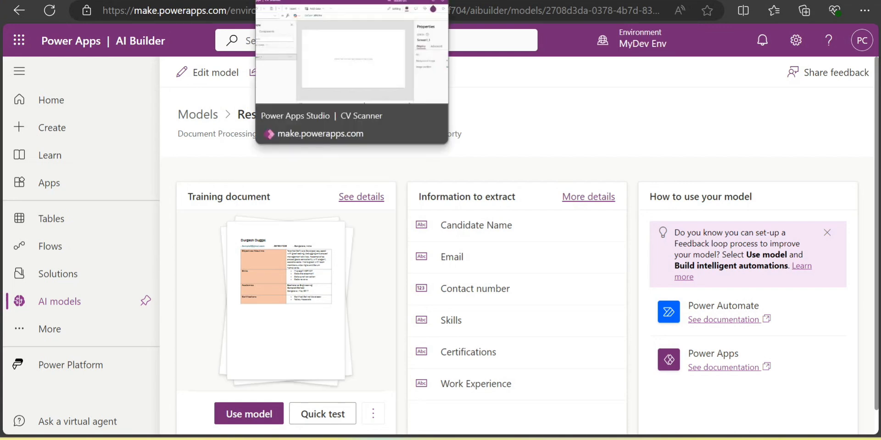
# Step: Switch to the CV Scanner app in Power Apps Studio and insert a text label stretched as a full-width header on Screen1_1
pyautogui.click(316, 1)
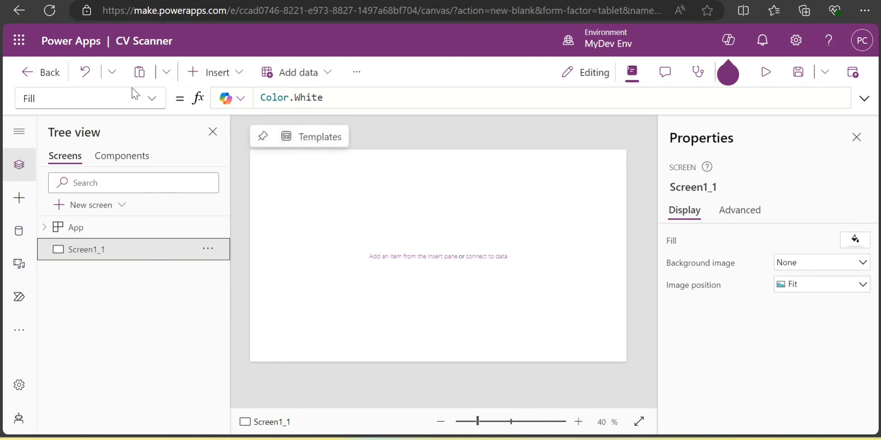
pyautogui.click(226, 73)
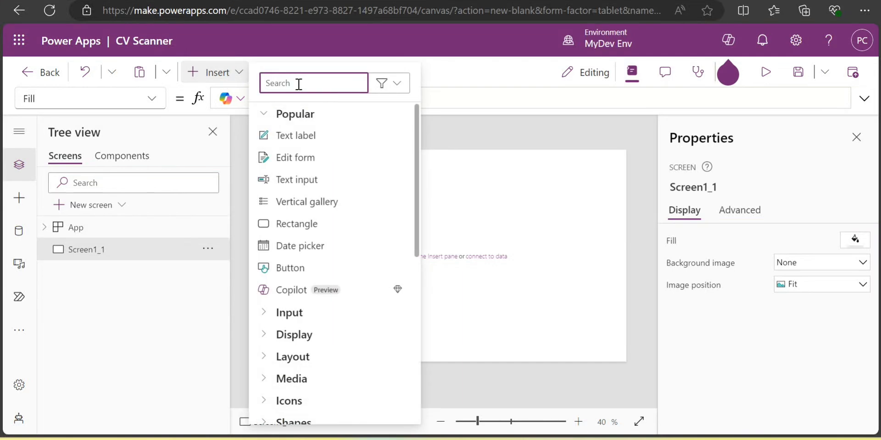
pyautogui.click(305, 140)
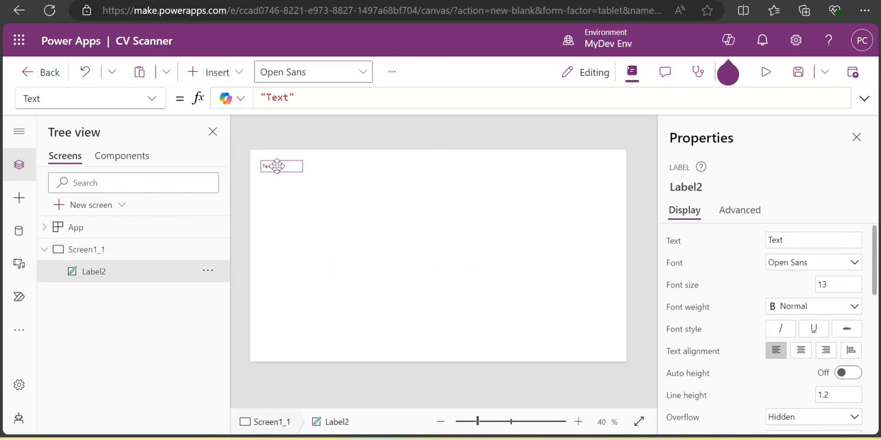
pyautogui.moveTo(291, 160); pyautogui.dragTo(652, 171)
# Step: Set the header label's text to "Resume Analyzer"
pyautogui.click(806, 240)
pyautogui.hotkey('ctrl', 'a')
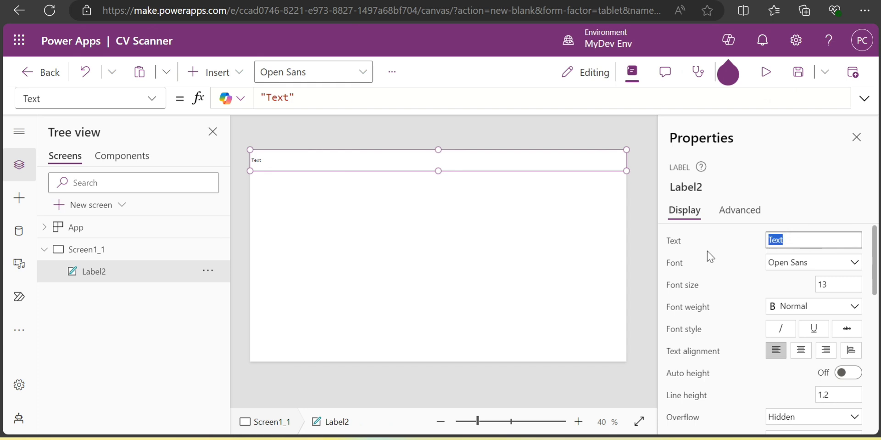
pyautogui.write('resume')
pyautogui.press('BackSpace')
pyautogui.press('BackSpace')
pyautogui.press('BackSpace')
pyautogui.press('BackSpace')
pyautogui.press('BackSpace')
pyautogui.press('BackSpace')
pyautogui.write('Resume name')
pyautogui.press('BackSpace')
pyautogui.press('BackSpace')
pyautogui.press('BackSpace')
pyautogui.press('BackSpace')
pyautogui.write('Analyzer')
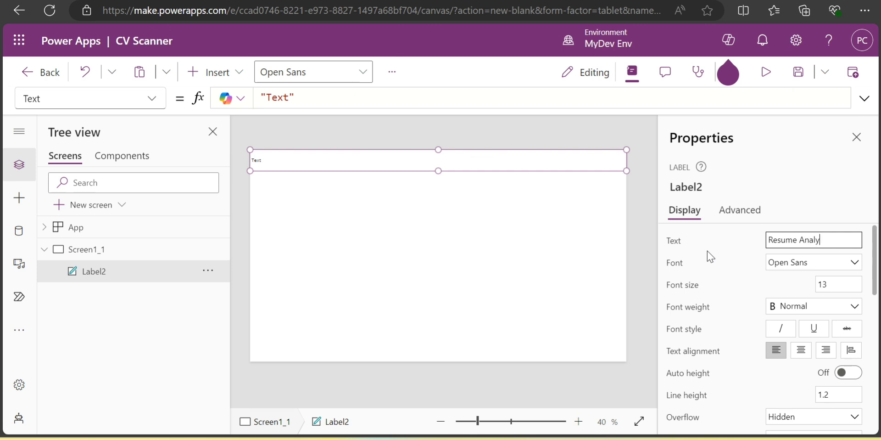
# Step: Center the header label's text and give the label a dark grey background
pyautogui.click(392, 74)
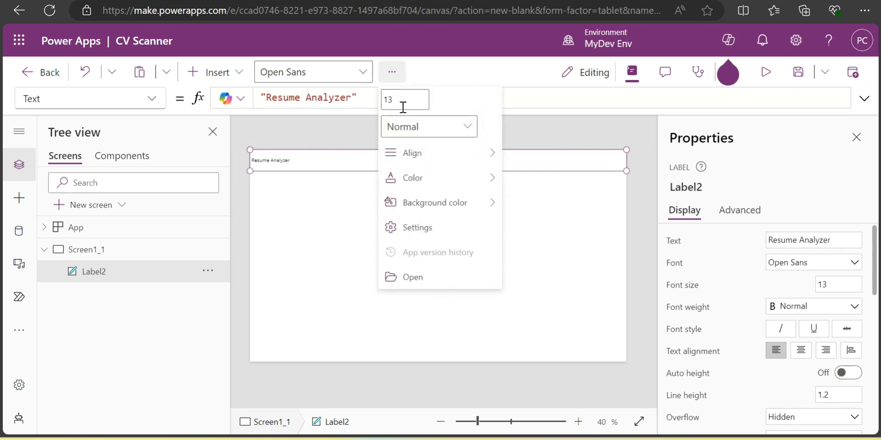
pyautogui.moveTo(487, 153)
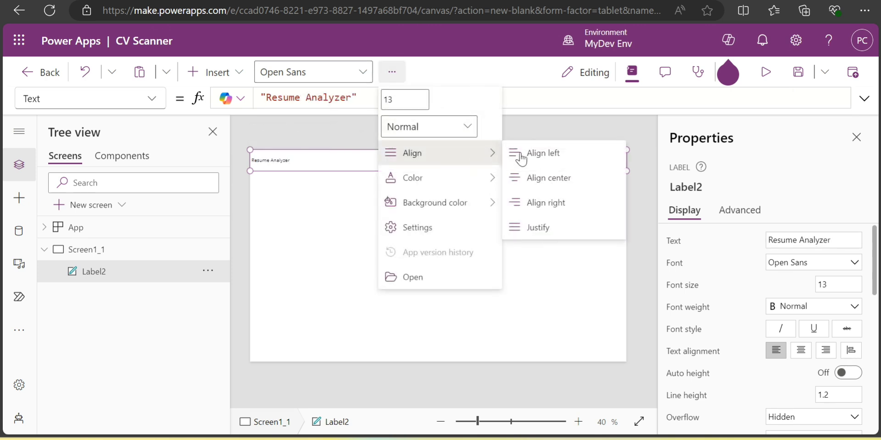
pyautogui.click(561, 183)
pyautogui.click(392, 72)
pyautogui.moveTo(481, 184)
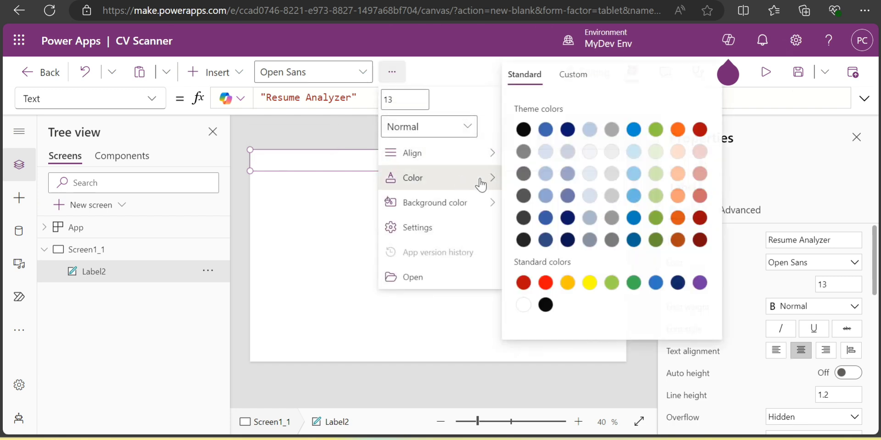
pyautogui.moveTo(477, 204)
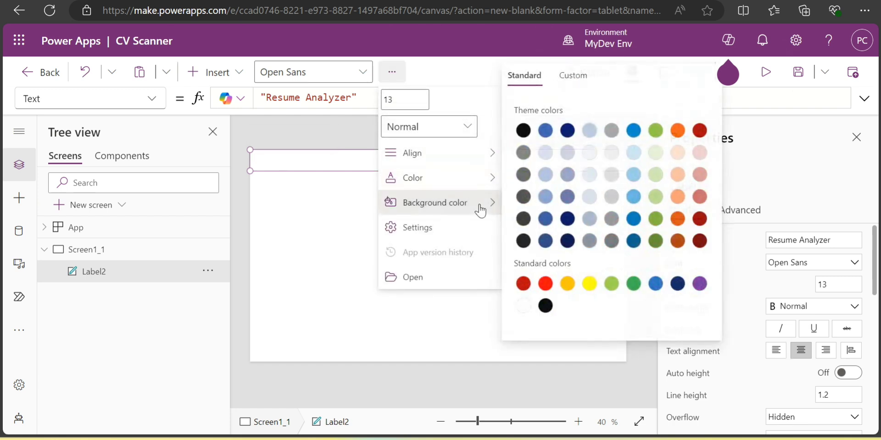
pyautogui.click(524, 196)
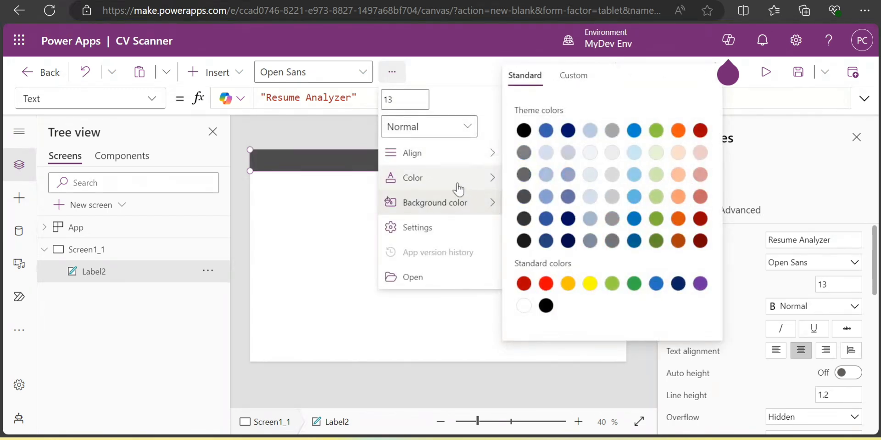
# Step: Set the header label's font size to 20 and its text color to white
pyautogui.click(411, 104)
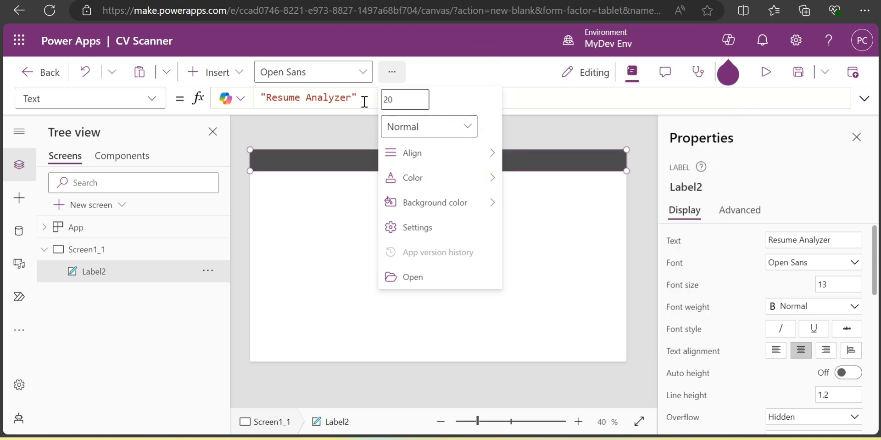
pyautogui.click(348, 192)
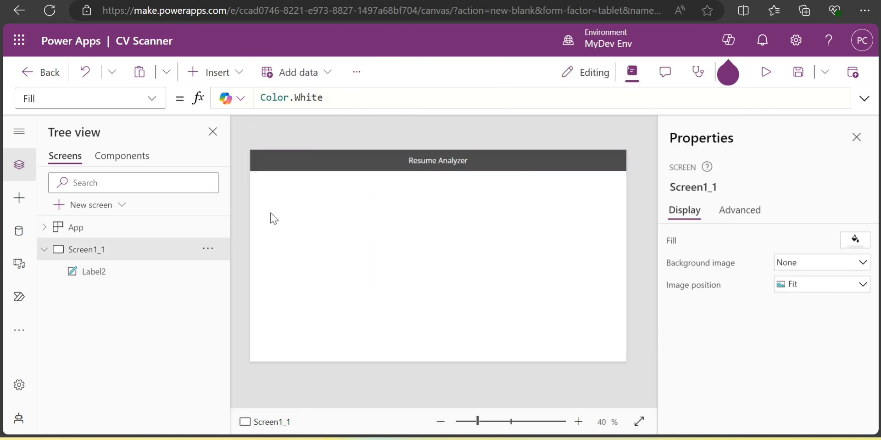
pyautogui.click(426, 168)
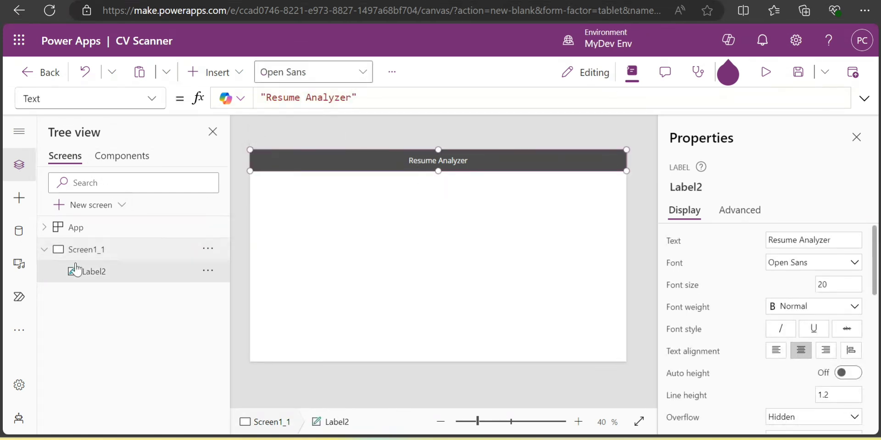
# Step: Insert an AI Builder Form processor and dismiss the premium notice and model selection without choosing a model
pyautogui.click(235, 76)
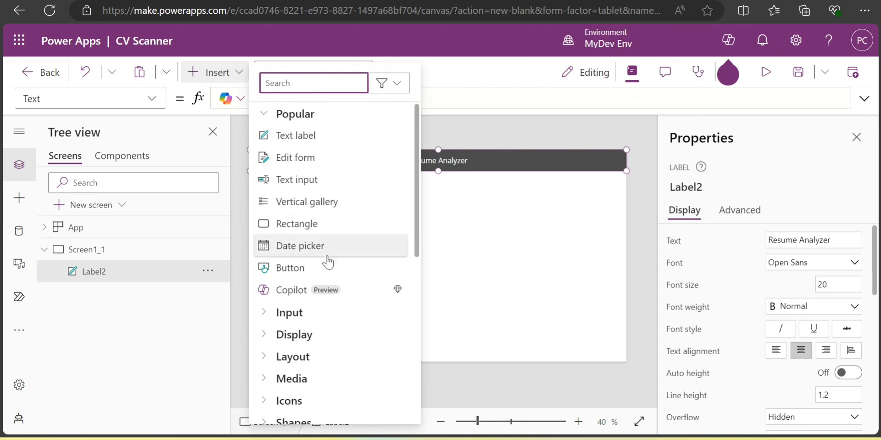
pyautogui.scroll(-4, 327, 206)
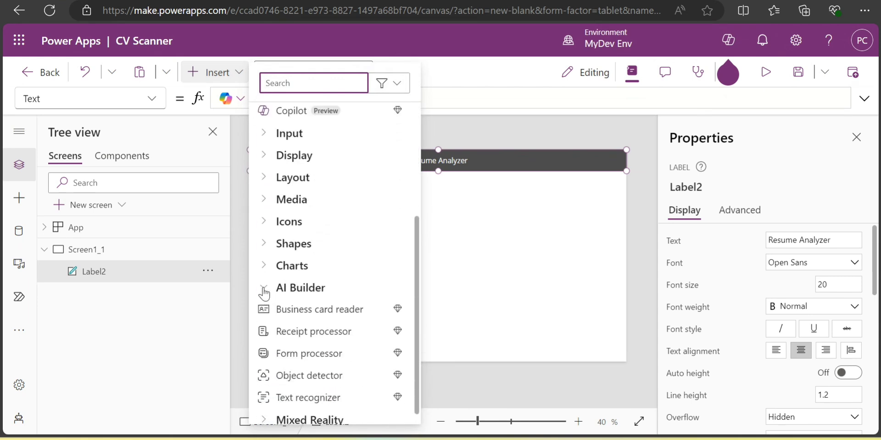
pyautogui.scroll(-1, 314, 290)
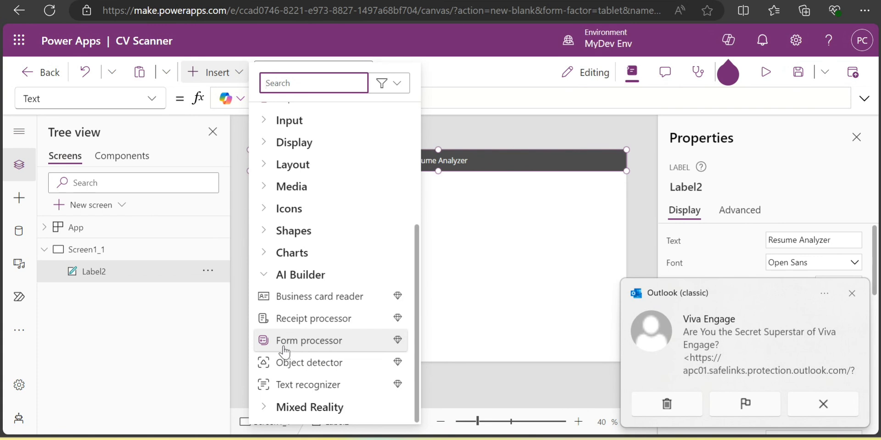
pyautogui.click(284, 346)
pyautogui.click(852, 293)
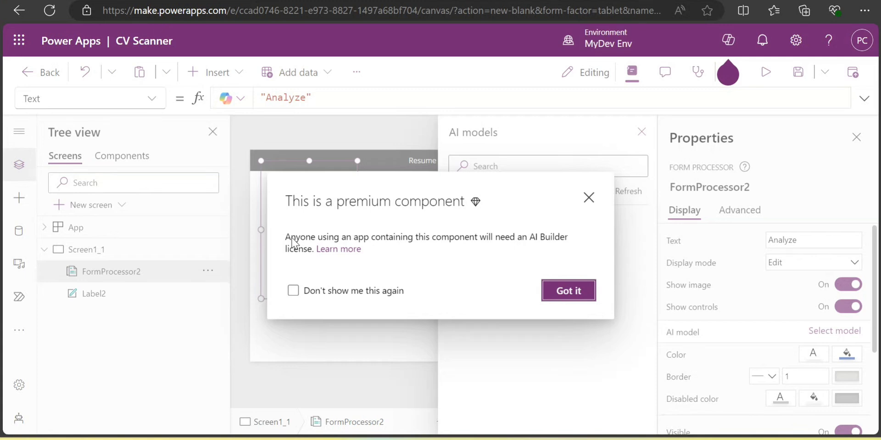
pyautogui.click(588, 198)
pyautogui.click(642, 134)
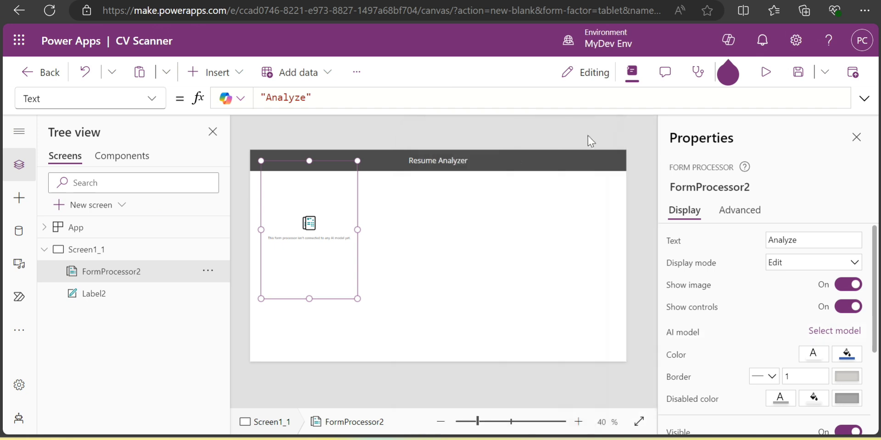
# Step: Place the form processor directly below the header at the canvas's left edge and enlarge it to about 440 by 691
pyautogui.moveTo(295, 176); pyautogui.dragTo(287, 189)
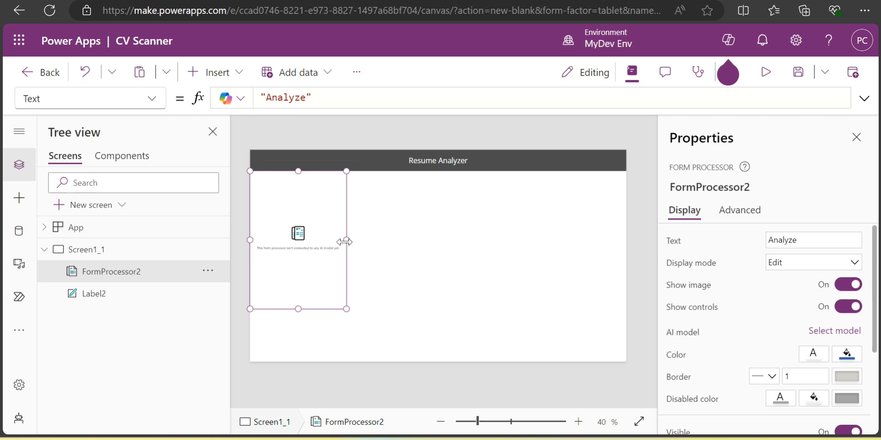
pyautogui.moveTo(346, 308); pyautogui.dragTo(372, 361)
pyautogui.scroll(-3, 788, 301)
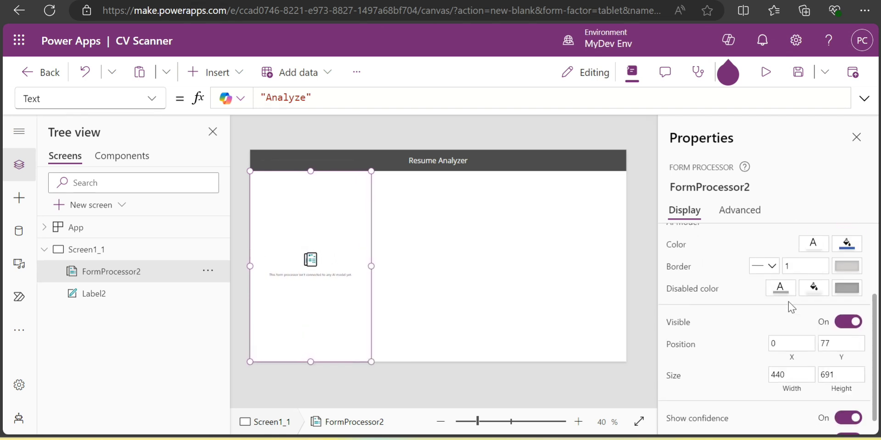
pyautogui.scroll(3, 789, 301)
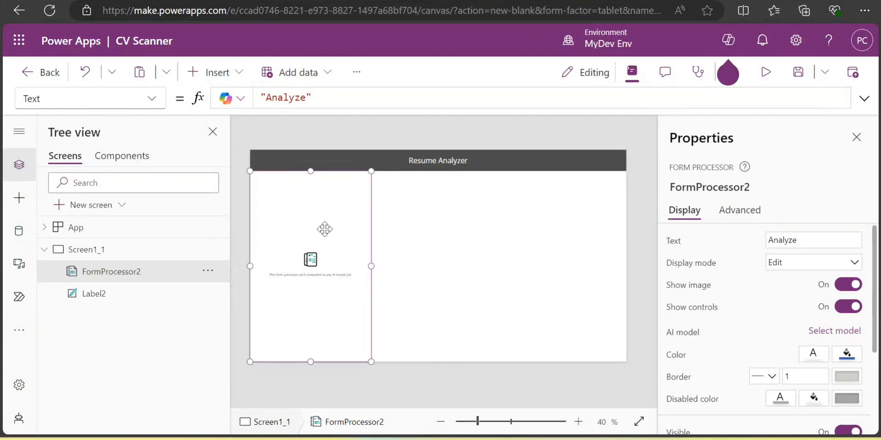
# Step: Delete the unconnected form processor from Screen1_1
pyautogui.click(206, 271)
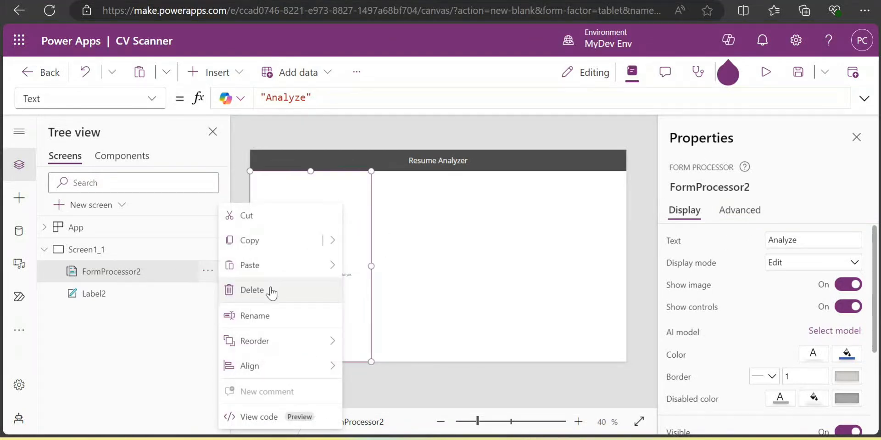
pyautogui.click(271, 290)
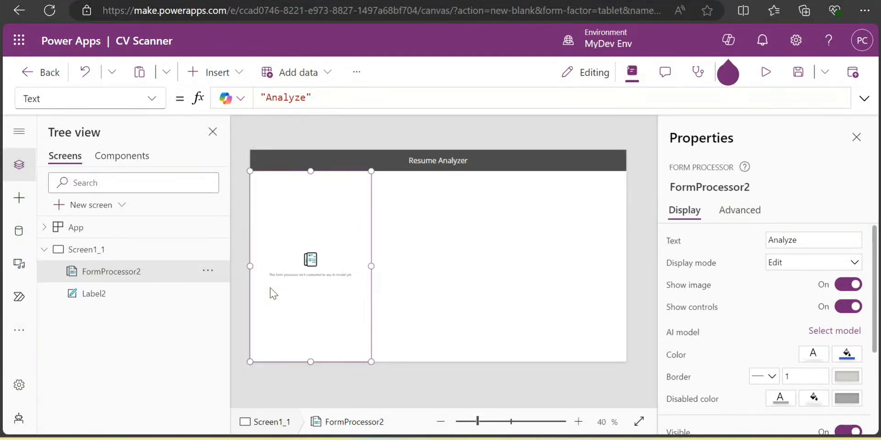
# Step: Insert a new AI Builder Form processor, accept the premium component notice and connect it to the Resume analyzer model
pyautogui.click(216, 72)
pyautogui.scroll(-3, 335, 380)
pyautogui.scroll(3, 309, 257)
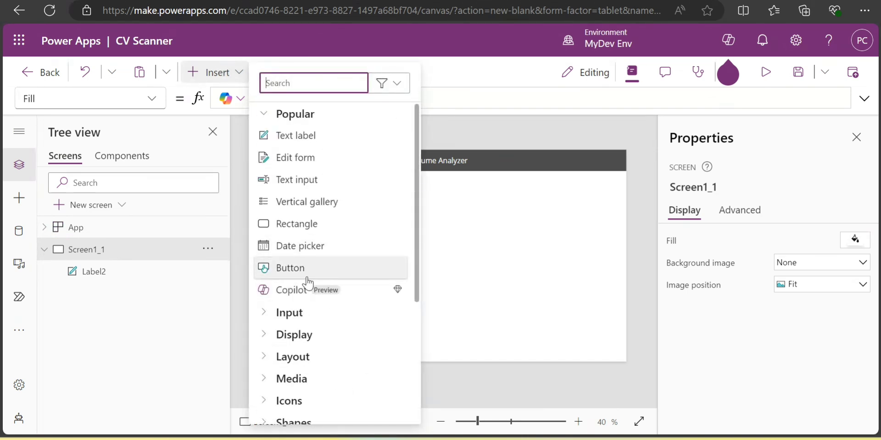
pyautogui.scroll(-3, 330, 321)
pyautogui.scroll(-1, 347, 315)
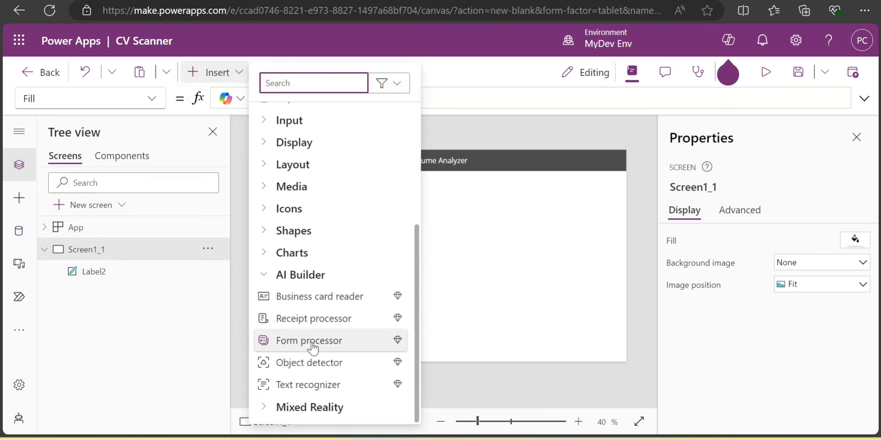
pyautogui.click(353, 345)
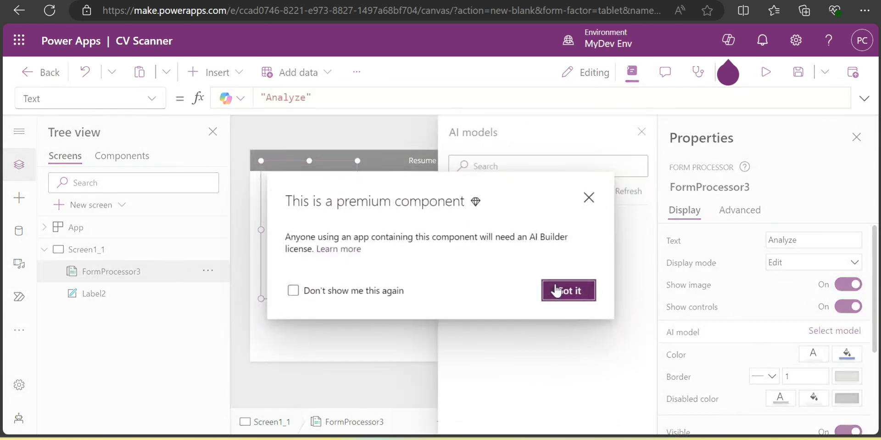
pyautogui.click(561, 291)
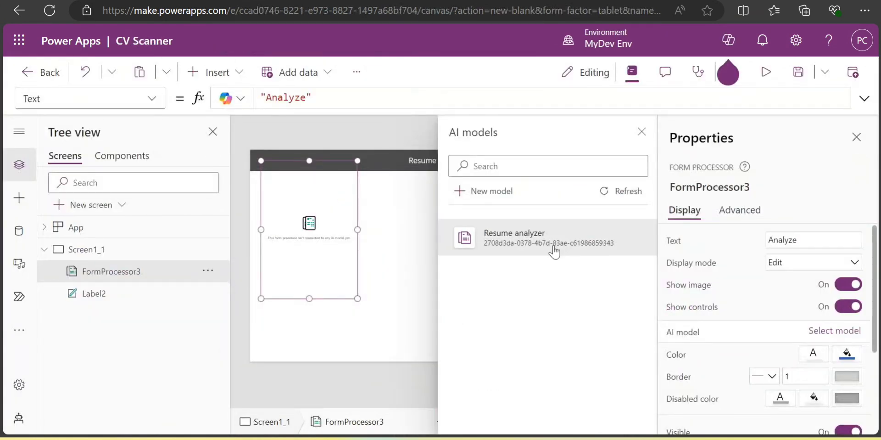
pyautogui.click(553, 246)
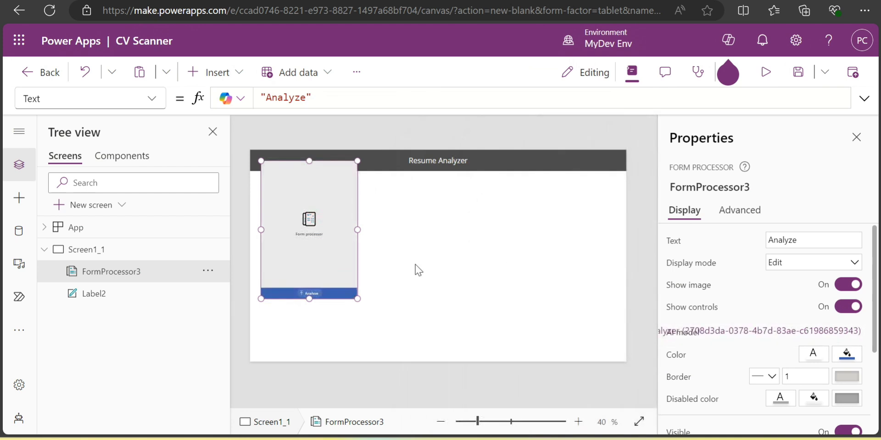
# Step: Move the form processor just below the header near the canvas's left edge and extend its height almost to the canvas's lower edge
pyautogui.moveTo(319, 243); pyautogui.dragTo(311, 258)
pyautogui.moveTo(351, 313); pyautogui.dragTo(351, 354)
# Step: Set the form processor's display text to "Upload Resume" and check its remaining display properties
pyautogui.click(825, 245)
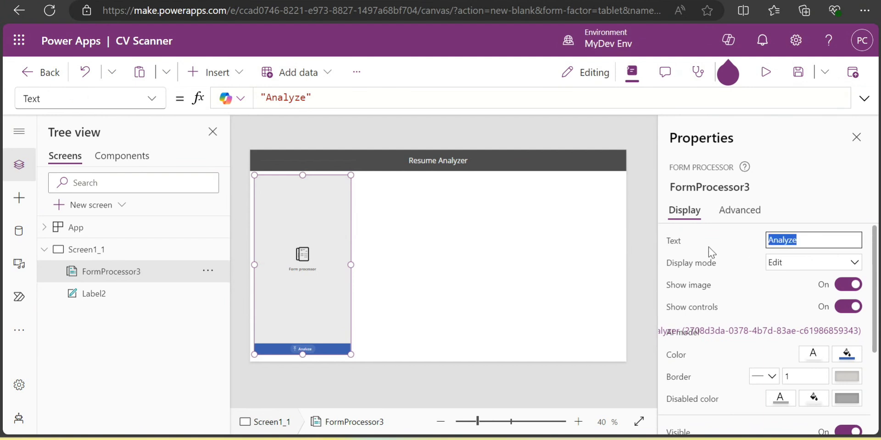
pyautogui.write('Upload Resume')
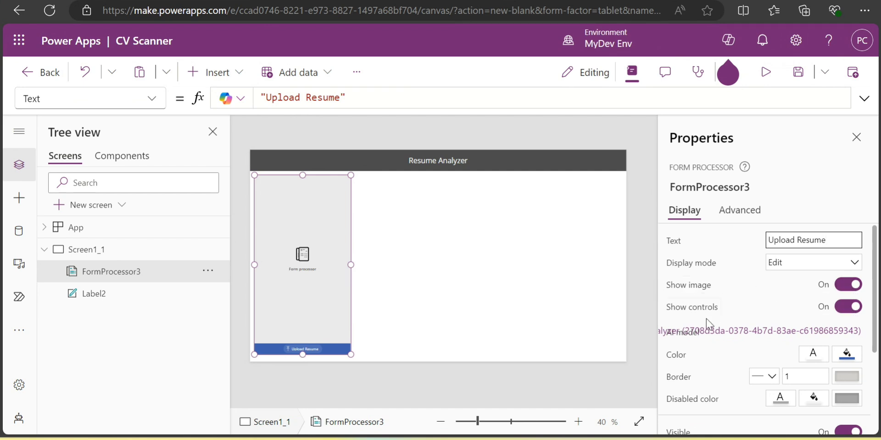
pyautogui.scroll(-2, 796, 319)
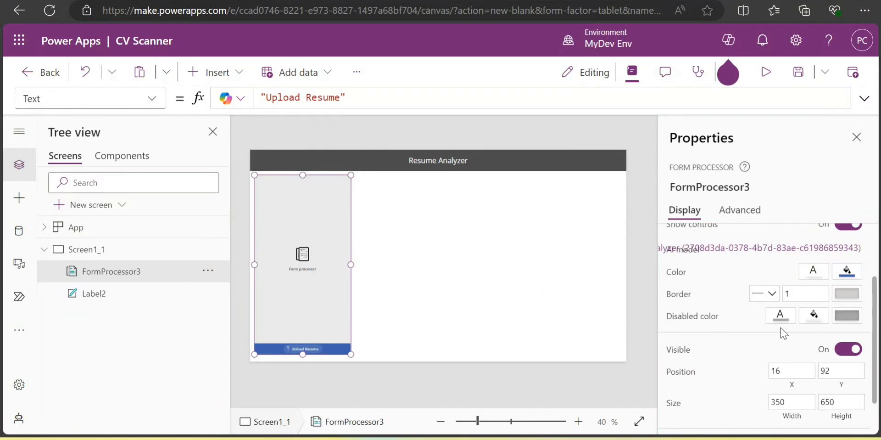
pyautogui.scroll(-1, 780, 327)
pyautogui.scroll(-1, 735, 351)
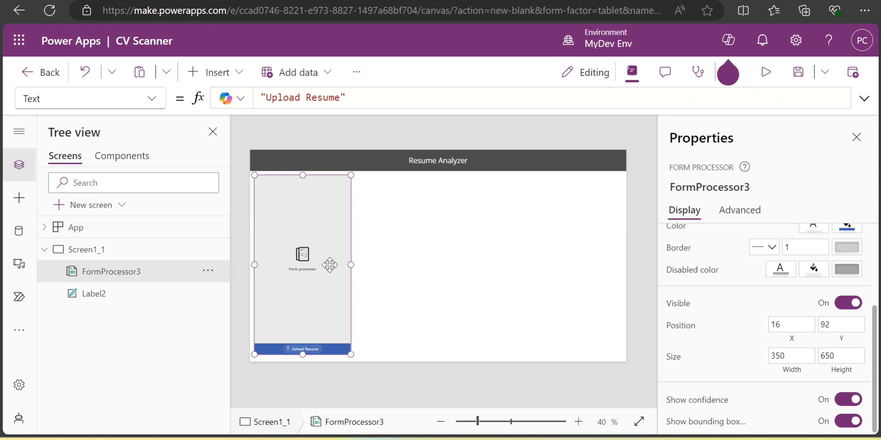
# Step: Insert a text label reading "Name" to the right of the form processor near its upper edge, in size 15 Semibold
pyautogui.click(232, 80)
pyautogui.click(311, 137)
pyautogui.moveTo(281, 166); pyautogui.dragTo(386, 196)
pyautogui.click(392, 72)
pyautogui.moveTo(424, 104); pyautogui.dragTo(329, 100)
pyautogui.write('15')
pyautogui.click(429, 126)
pyautogui.click(427, 175)
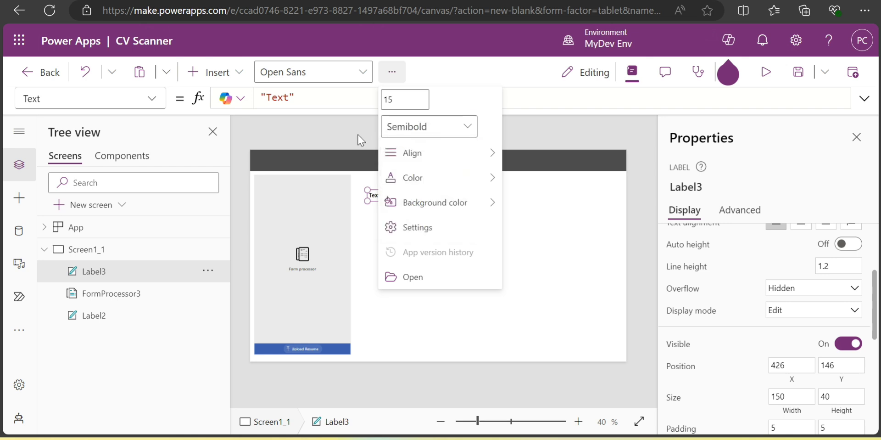
pyautogui.doubleClick(275, 97)
pyautogui.write('Name')
# Step: Duplicate the Name label, place the copy directly below it and set its text to "Email"
pyautogui.click(392, 196)
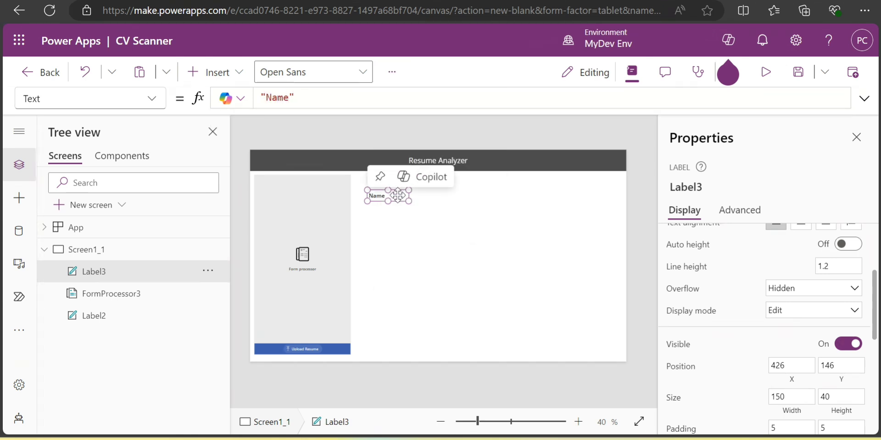
pyautogui.hotkey('ctrl', 'c')
pyautogui.hotkey('ctrl', 'v')
pyautogui.moveTo(398, 201); pyautogui.dragTo(393, 218)
pyautogui.moveTo(289, 98); pyautogui.dragTo(268, 97)
pyautogui.write('Email')
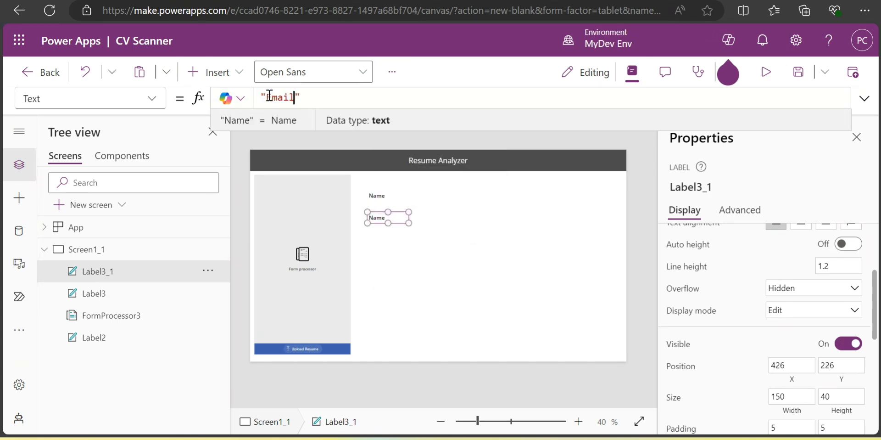
# Step: Duplicate the Email label, align the copy below it and set its text to "Contact"
pyautogui.click(393, 217)
pyautogui.hotkey('ctrl', 'c')
pyautogui.hotkey('ctrl', 'v')
pyautogui.moveTo(395, 221); pyautogui.dragTo(389, 239)
pyautogui.moveTo(299, 98); pyautogui.dragTo(268, 97)
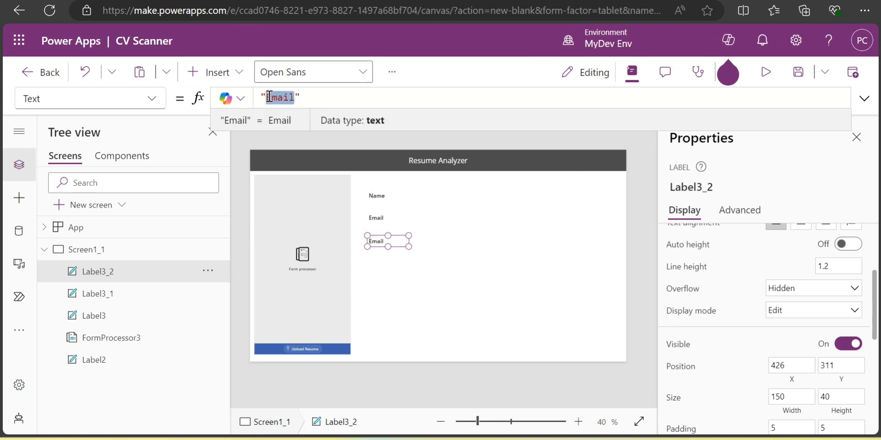
pyautogui.write('Contact')
# Step: Paste another label copy below Contact and set its text to "Skills"
pyautogui.click(390, 241)
pyautogui.hotkey('ctrl', 'v')
pyautogui.moveTo(395, 228); pyautogui.dragTo(386, 263)
pyautogui.moveTo(295, 97); pyautogui.dragTo(268, 95)
pyautogui.write('Skills')
# Step: Paste another label copy below Skills and set its text to "Certification"
pyautogui.click(414, 243)
pyautogui.hotkey('ctrl', 'v')
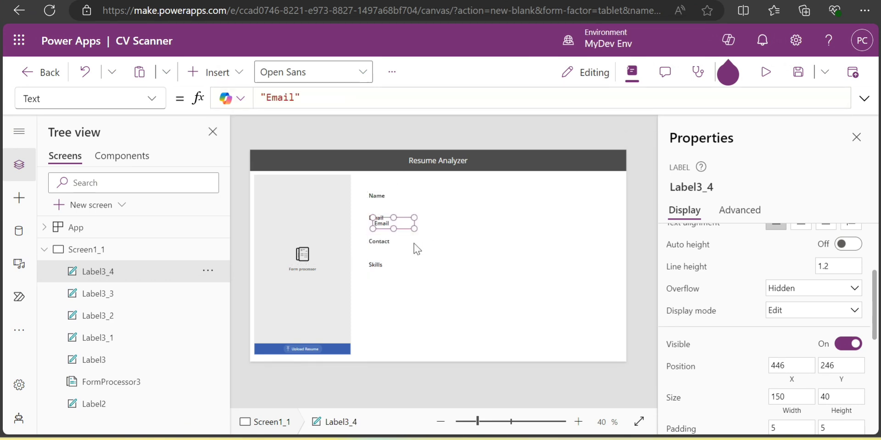
pyautogui.moveTo(392, 223); pyautogui.dragTo(388, 287)
pyautogui.moveTo(293, 99); pyautogui.dragTo(267, 97)
pyautogui.write('Certification')
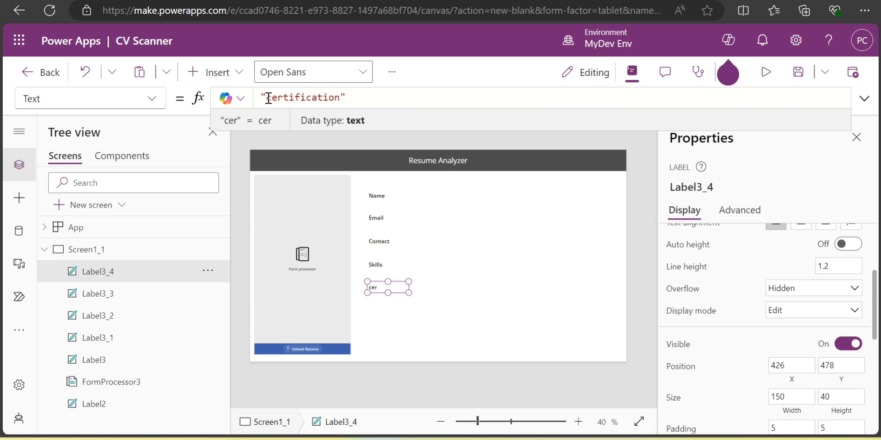
# Step: Insert a text input beside the Name label and clear its default text
pyautogui.click(211, 72)
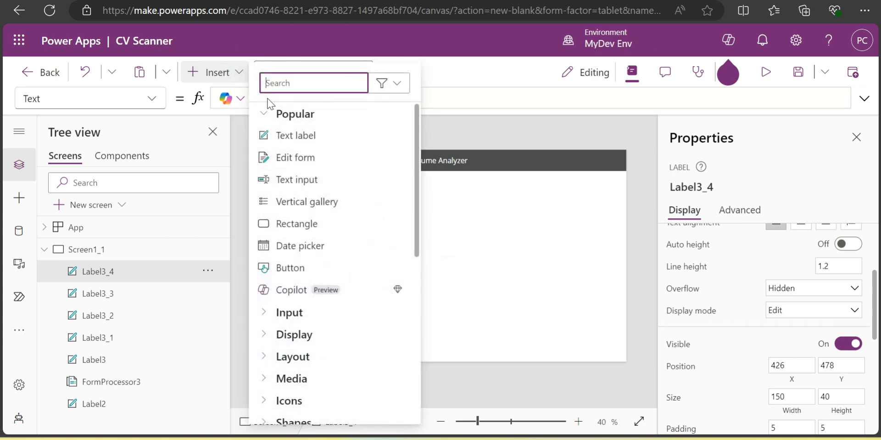
pyautogui.click(295, 178)
pyautogui.moveTo(347, 175); pyautogui.dragTo(519, 204)
pyautogui.scroll(3, 776, 248)
pyautogui.moveTo(808, 240); pyautogui.dragTo(685, 252)
pyautogui.press('BackSpace')
# Step: Copy the Name text input and place one copy beside the Email label and another beside the Contact label
pyautogui.click(418, 200)
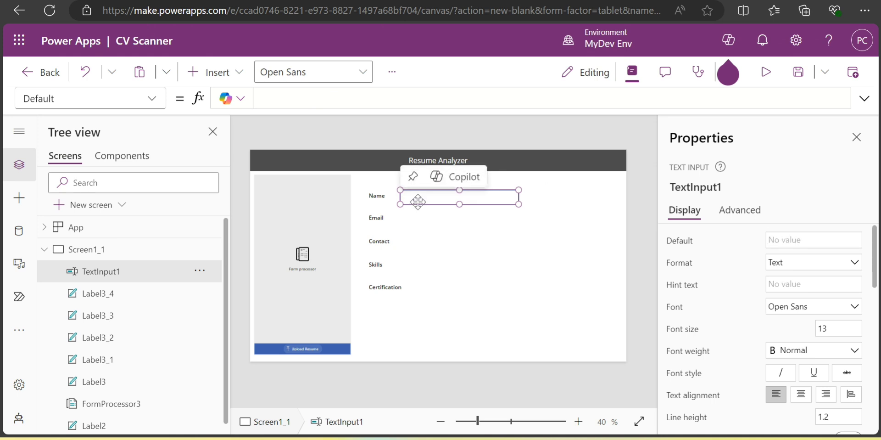
pyautogui.hotkey('ctrl', 'c')
pyautogui.hotkey('ctrl', 'v')
pyautogui.moveTo(442, 204); pyautogui.dragTo(438, 243)
pyautogui.hotkey('ctrl', 'v')
pyautogui.scroll(-5, 718, 317)
pyautogui.scroll(5, 753, 318)
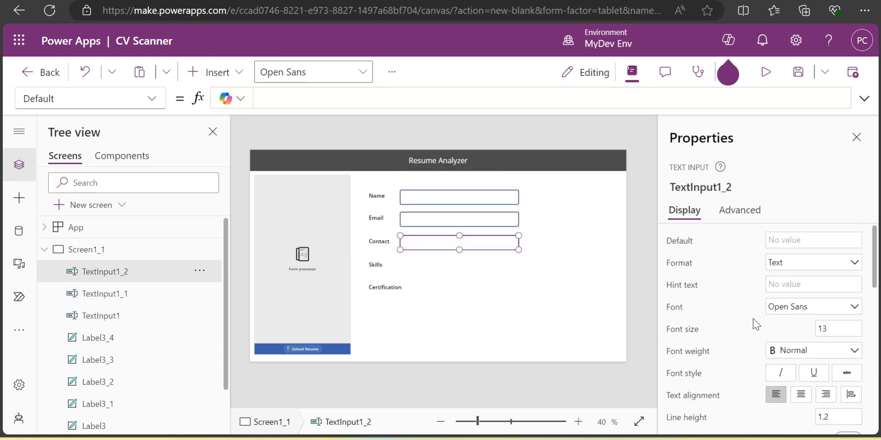
# Step: Set the format of the text input beside Contact to Number
pyautogui.scroll(-4, 713, 368)
pyautogui.scroll(4, 744, 311)
pyautogui.click(809, 262)
pyautogui.click(793, 280)
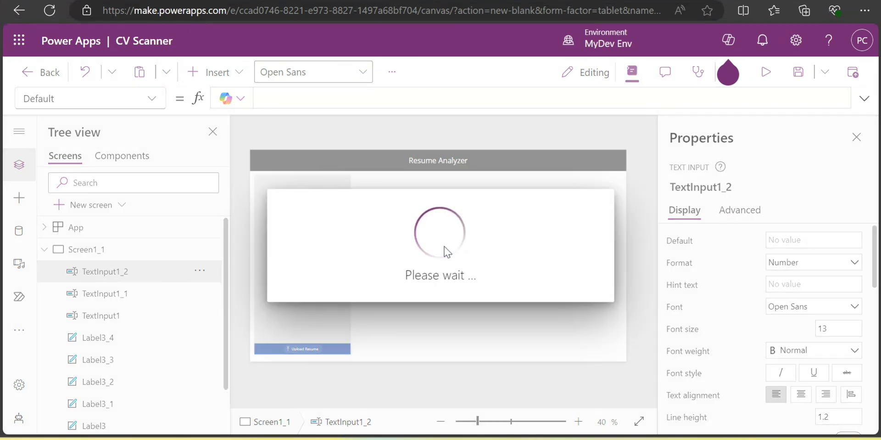
# Step: Paste text inputs beside the Skills and Certification labels, and shift the Certification label slightly left to clear its input
pyautogui.hotkey('ctrl', 'v')
pyautogui.moveTo(439, 193); pyautogui.dragTo(436, 261)
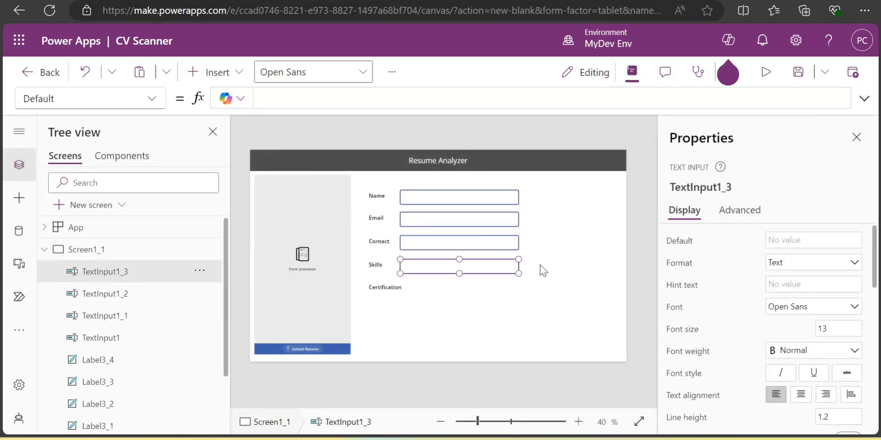
pyautogui.hotkey('ctrl', 'v')
pyautogui.moveTo(458, 202); pyautogui.dragTo(442, 288)
pyautogui.moveTo(385, 289); pyautogui.dragTo(377, 288)
pyautogui.click(524, 301)
# Step: Insert a button centred below the text inputs and set its text to "Save Details"
pyautogui.click(215, 72)
pyautogui.write('but')
pyautogui.moveTo(291, 136); pyautogui.dragTo(472, 332)
pyautogui.moveTo(801, 241); pyautogui.dragTo(667, 264)
pyautogui.write('Save Detail')
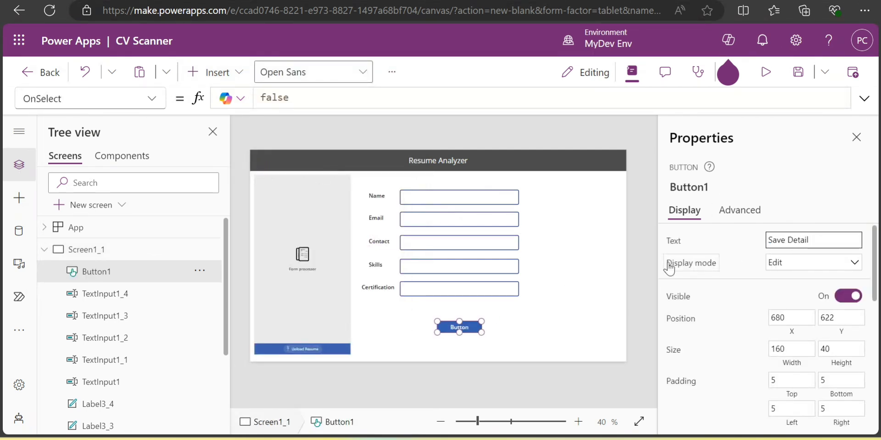
pyautogui.write('s')
# Step: Give the Save Details button a dark grey background matching the header and a border radius of 25
pyautogui.click(392, 72)
pyautogui.moveTo(489, 202)
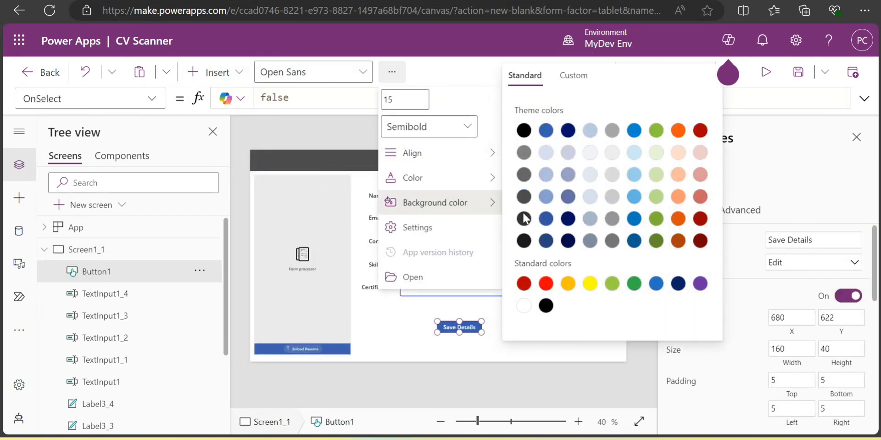
pyautogui.click(524, 219)
pyautogui.scroll(5, 855, 306)
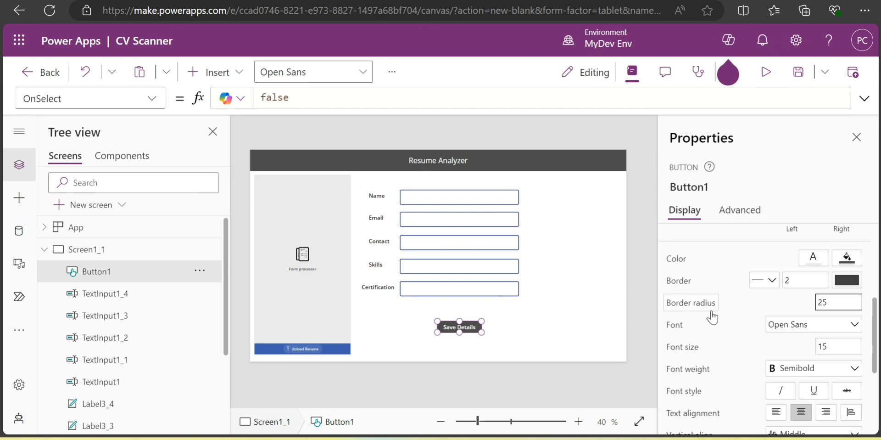
pyautogui.click(514, 303)
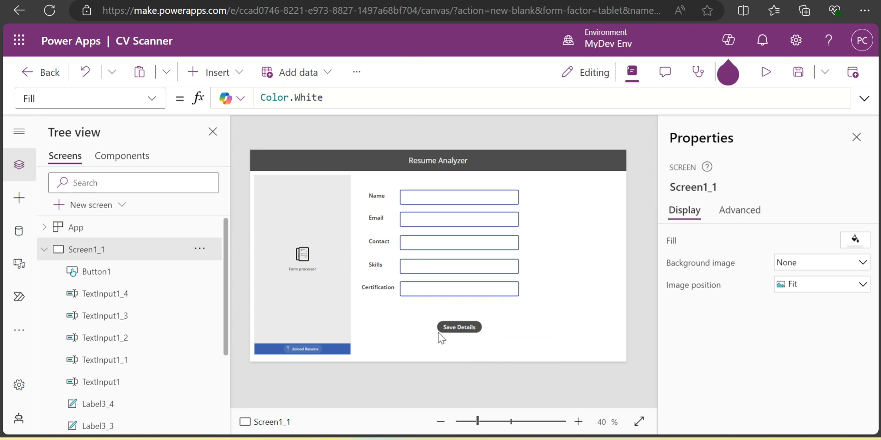
# Step: Duplicate the browser tab with the Resume analyzer model and open the environment's Tables page in the copy
pyautogui.click(157, 1)
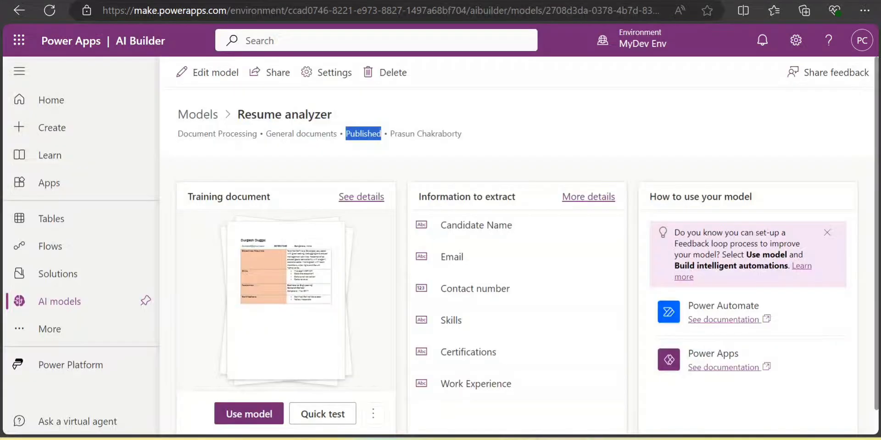
pyautogui.rightClick(157, 0)
pyautogui.click(230, 63)
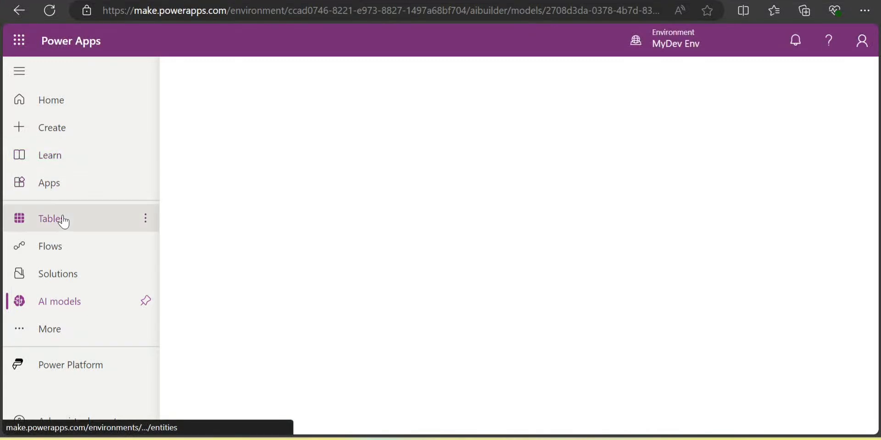
pyautogui.click(63, 220)
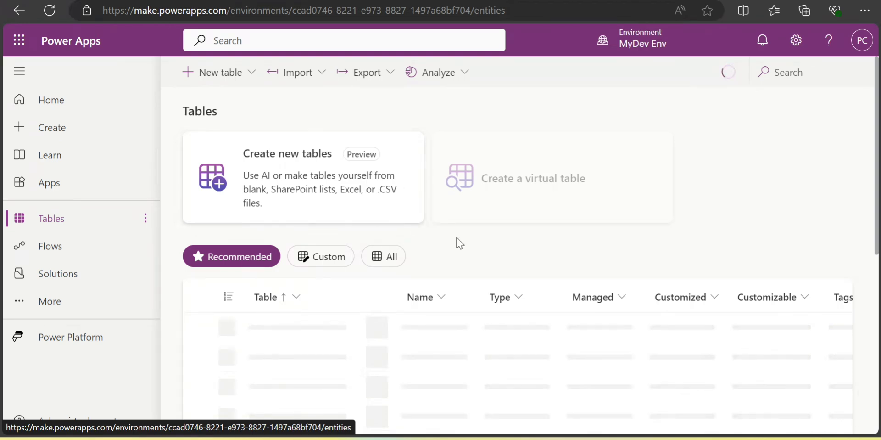
# Step: Start a new blank table for adding columns and data, and close the Copilot assistant
pyautogui.click(256, 175)
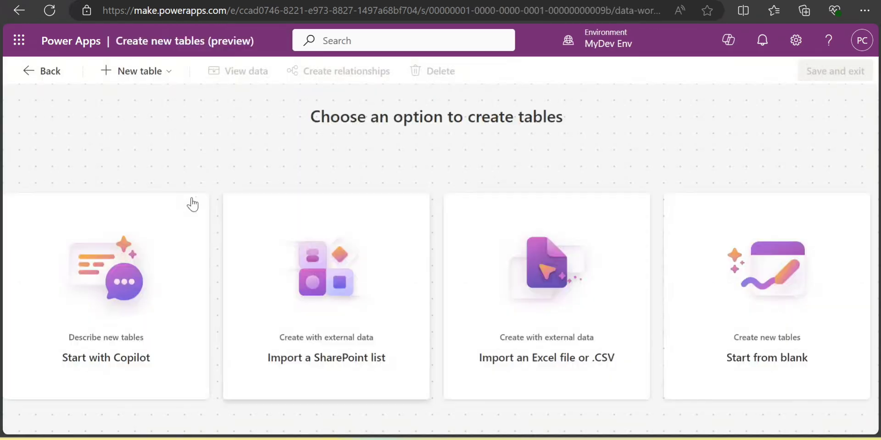
pyautogui.click(142, 71)
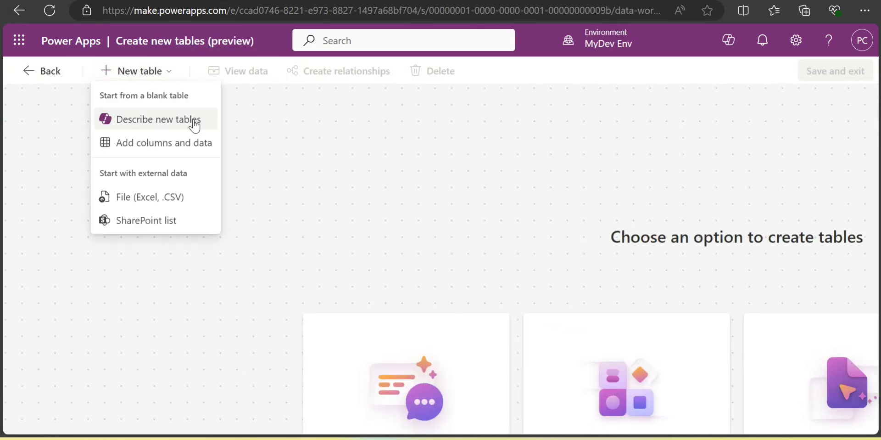
pyautogui.click(148, 143)
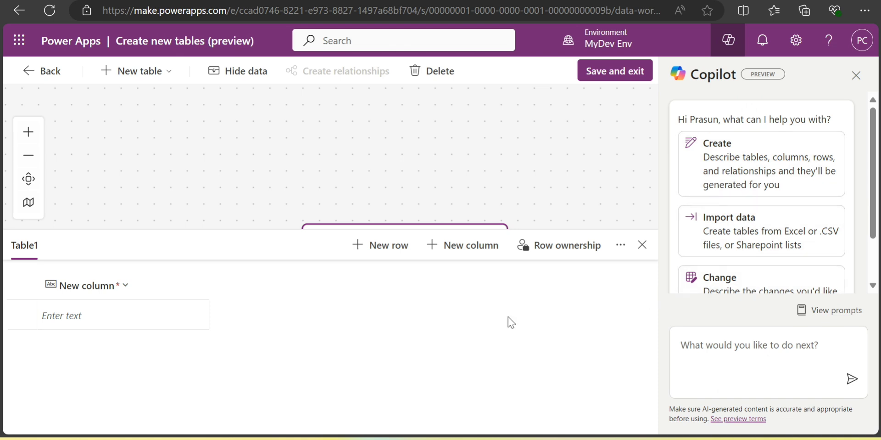
pyautogui.click(856, 75)
# Step: Add a single-line text column named "Name" to the new table
pyautogui.click(124, 287)
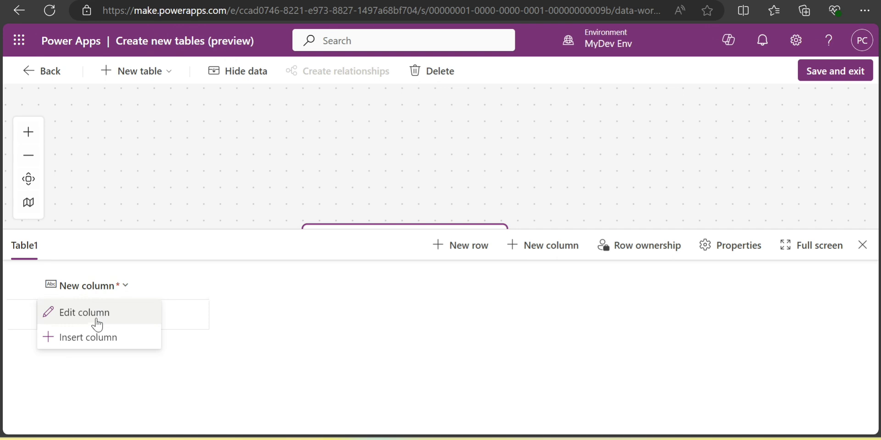
pyautogui.click(169, 290)
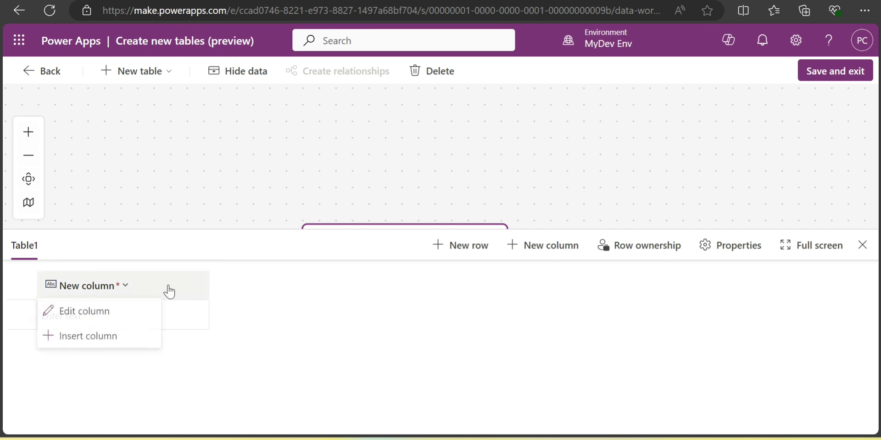
pyautogui.click(544, 246)
pyautogui.write('Name')
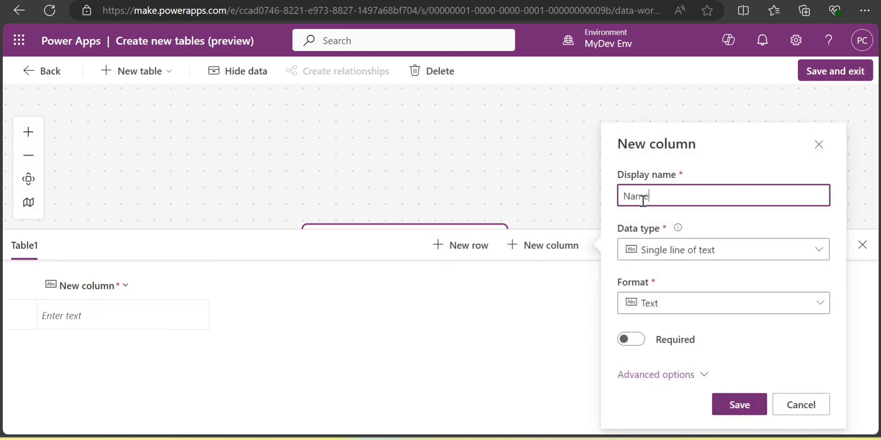
pyautogui.click(713, 404)
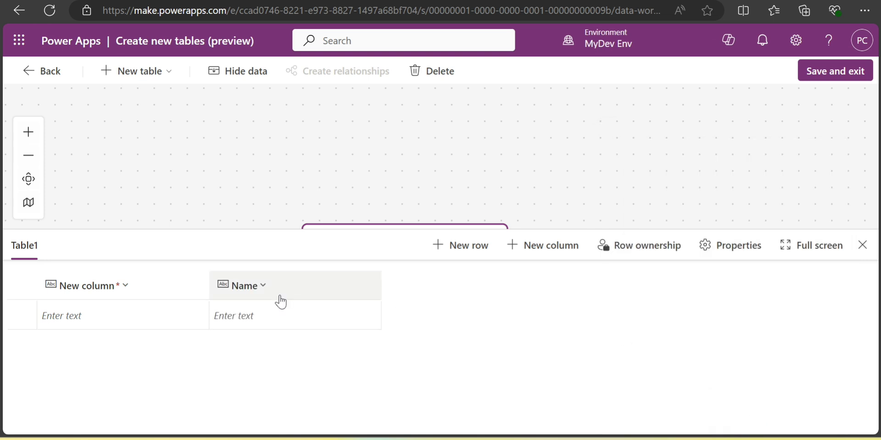
# Step: Add a single-line text column named "Email" to the new table
pyautogui.click(527, 252)
pyautogui.write('Em')
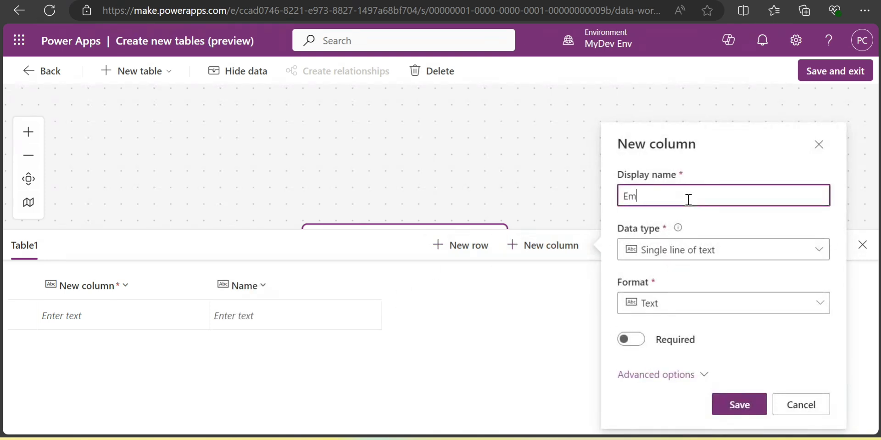
pyautogui.write('ail')
pyautogui.click(739, 405)
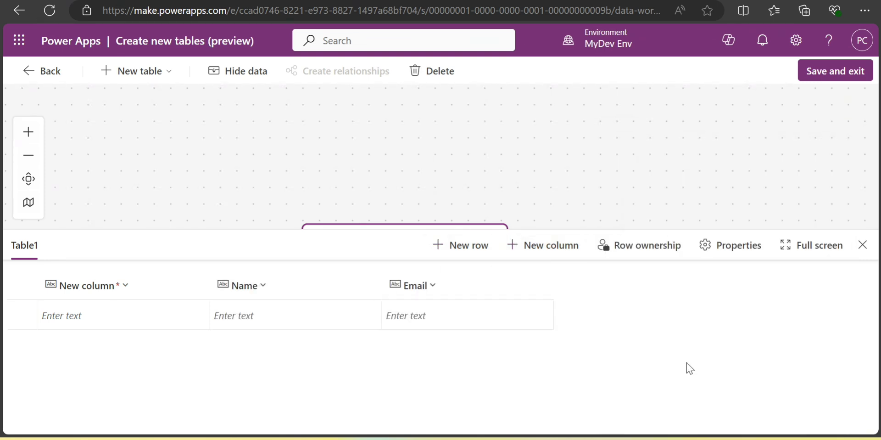
# Step: Add a whole-number column named "Contact number" to the new table
pyautogui.click(577, 252)
pyautogui.click(680, 194)
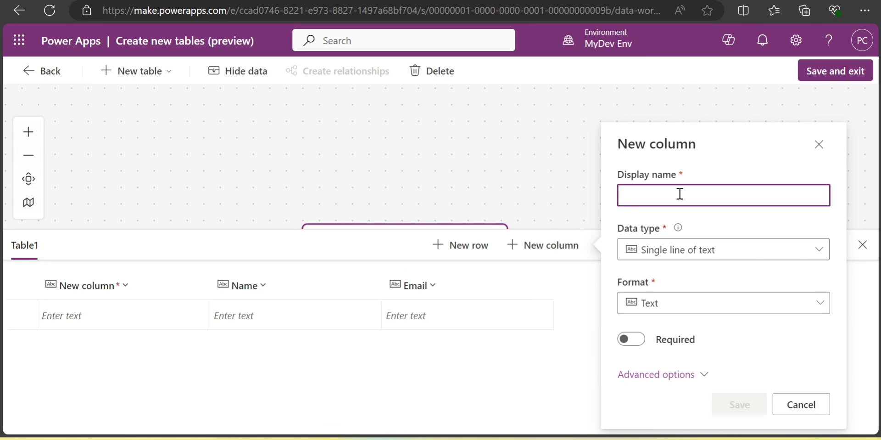
pyautogui.write('Contact number')
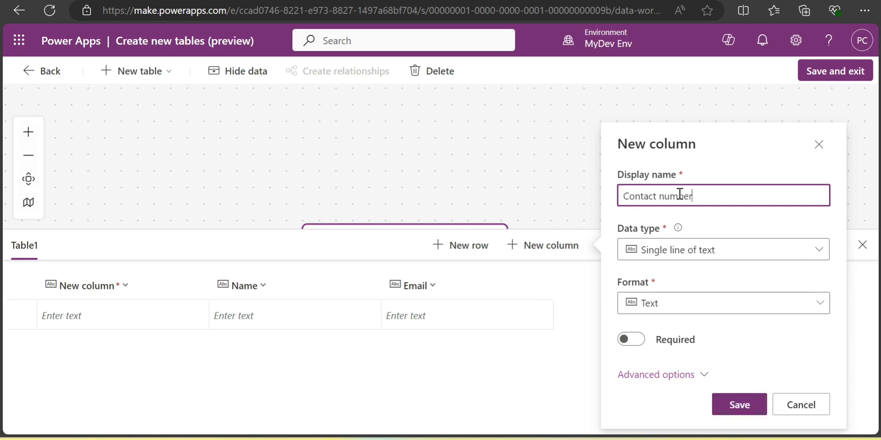
pyautogui.click(753, 249)
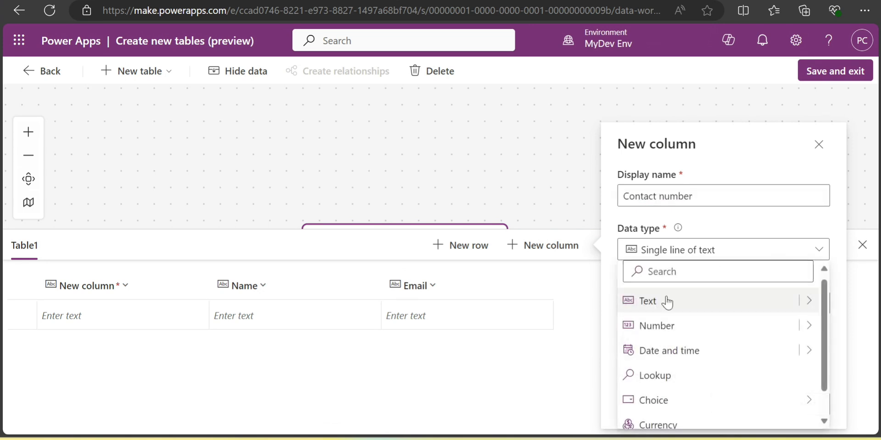
pyautogui.click(666, 325)
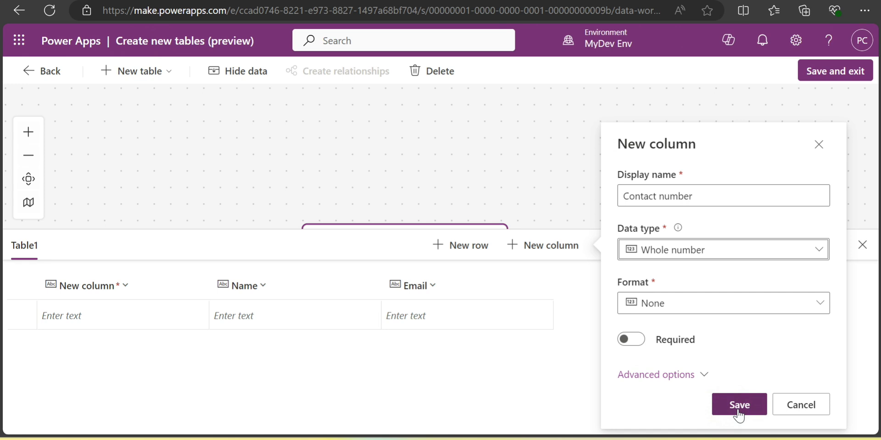
pyautogui.click(739, 411)
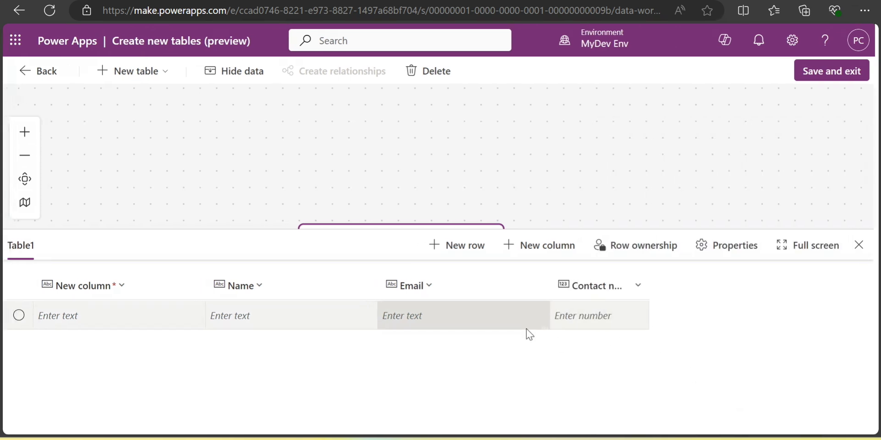
# Step: Add a single-line text column named "Skills" with the Text area format to the new table
pyautogui.click(551, 246)
pyautogui.click(687, 197)
pyautogui.write('skil')
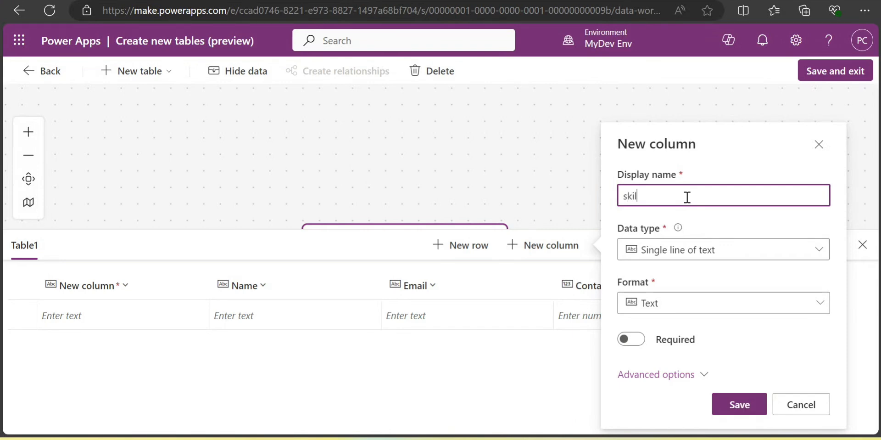
pyautogui.press('BackSpace')
pyautogui.press('BackSpace')
pyautogui.write('Skil')
pyautogui.click(755, 250)
pyautogui.click(809, 301)
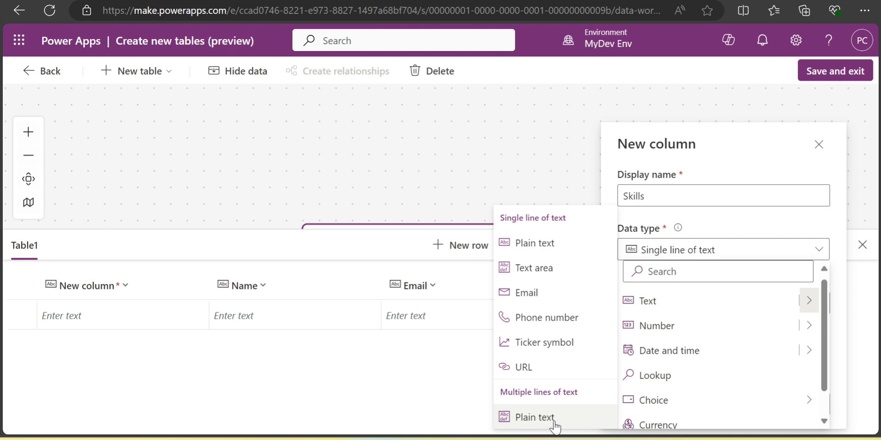
pyautogui.click(554, 270)
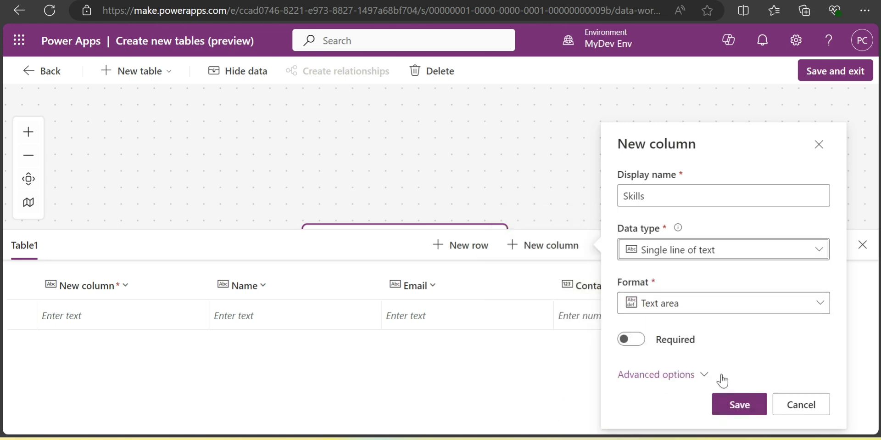
pyautogui.click(744, 409)
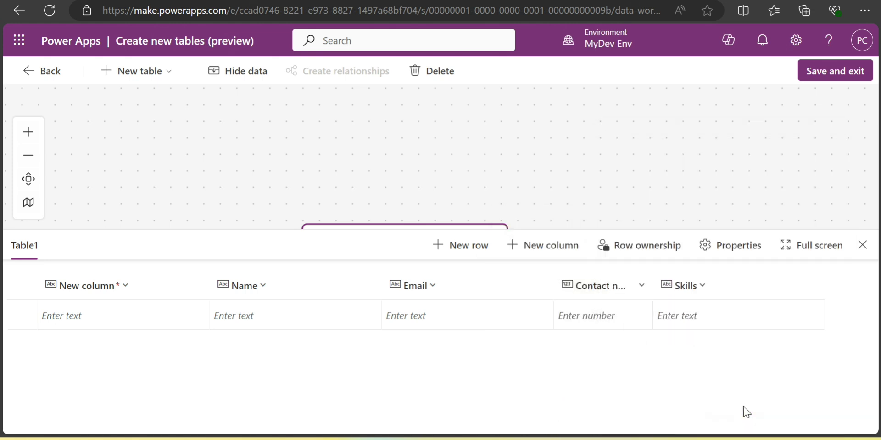
# Step: Add a single-line text column named "Certification" with the Text area format, and save and exit the table designer
pyautogui.click(553, 250)
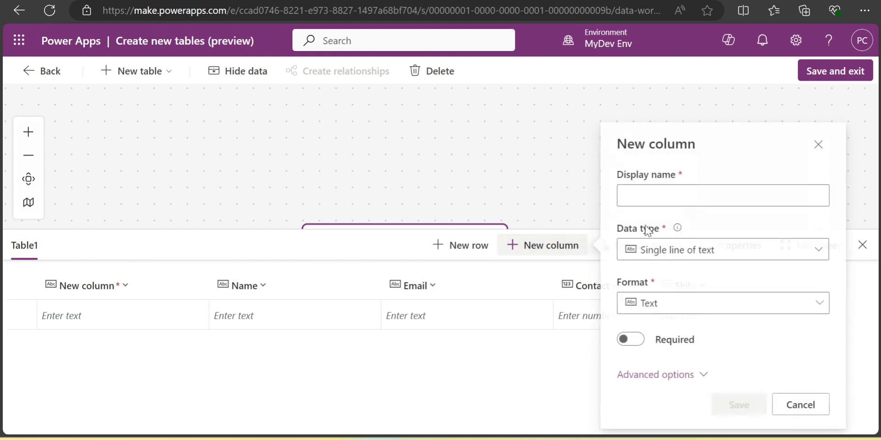
pyautogui.click(714, 194)
pyautogui.write('Certification')
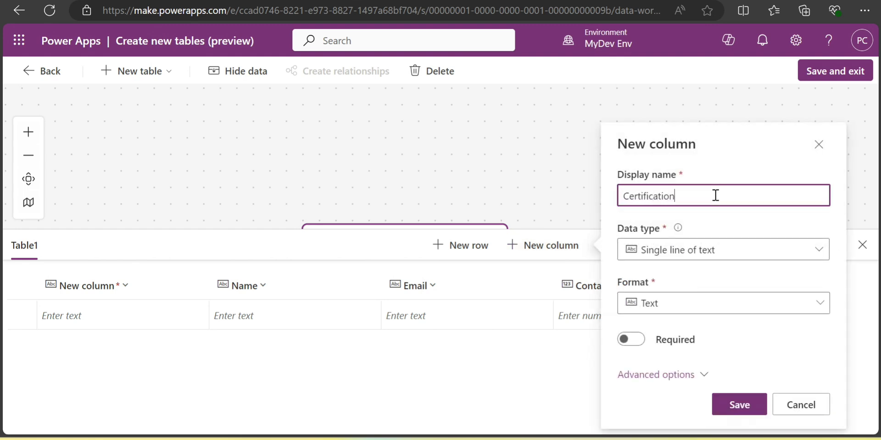
pyautogui.click(769, 251)
pyautogui.click(810, 300)
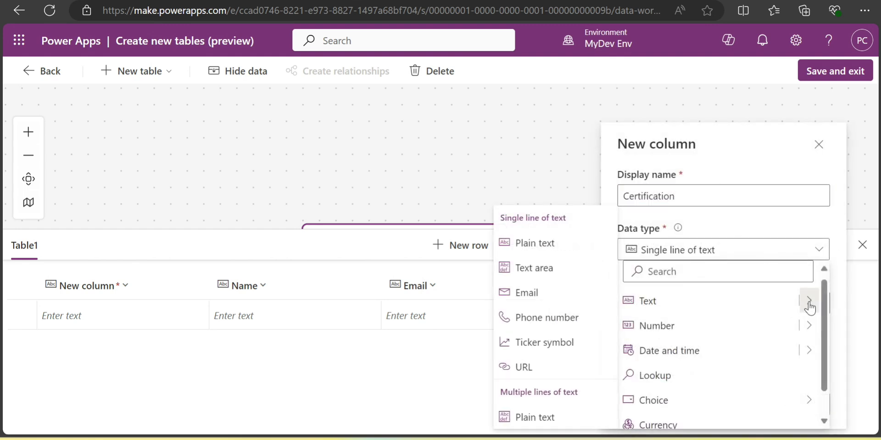
pyautogui.click(532, 268)
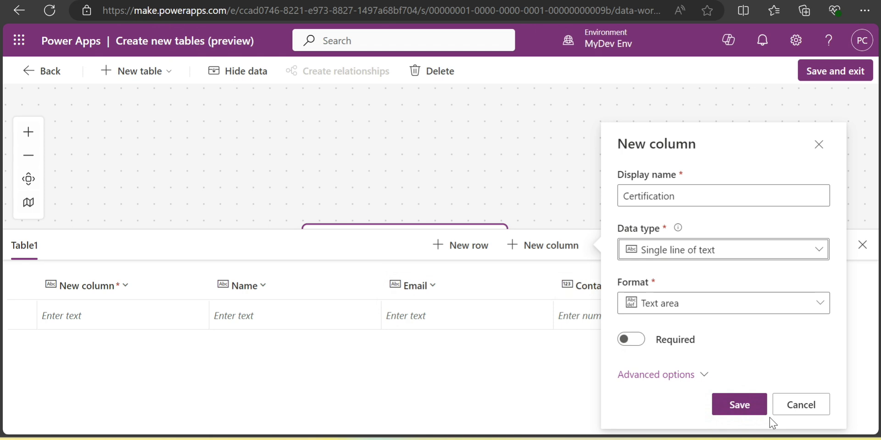
pyautogui.click(739, 407)
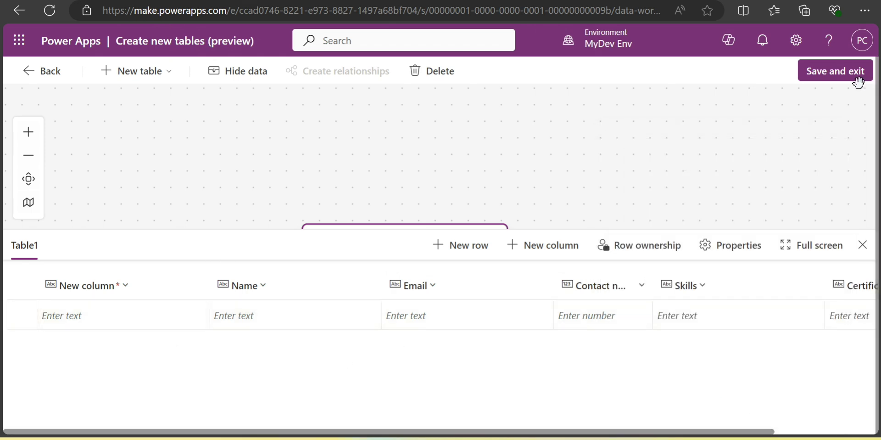
pyautogui.click(830, 72)
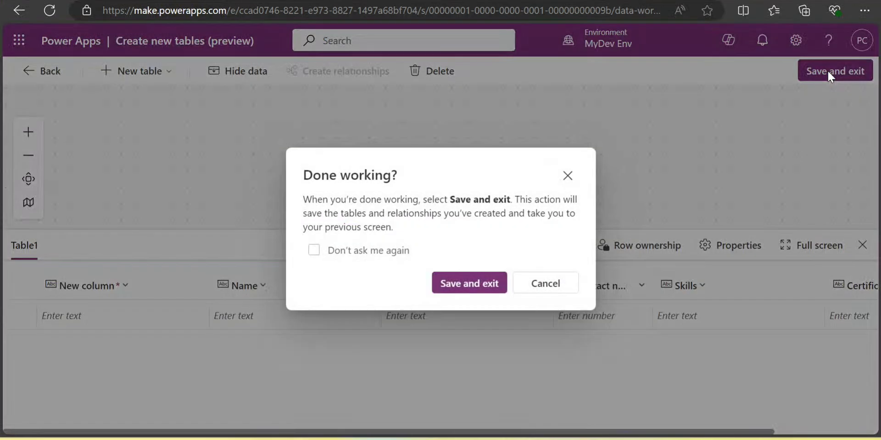
pyautogui.click(466, 282)
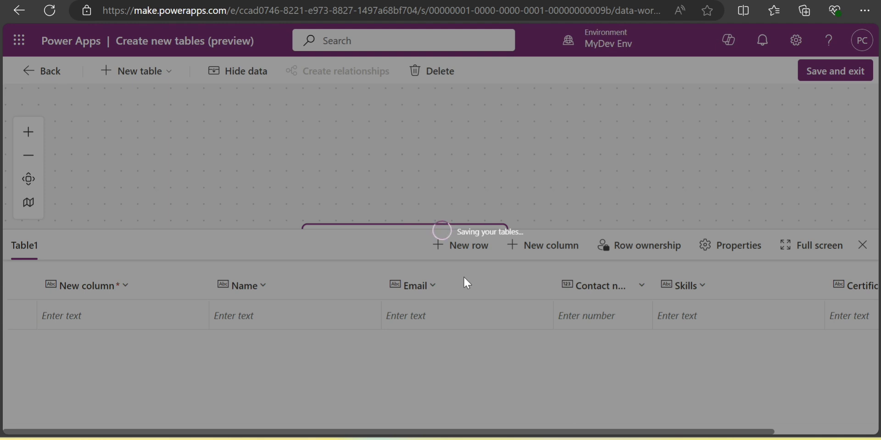
# Step: Switch to the browser tab with the CV Scanner app, save the app and try to publish it
pyautogui.click(428, 1)
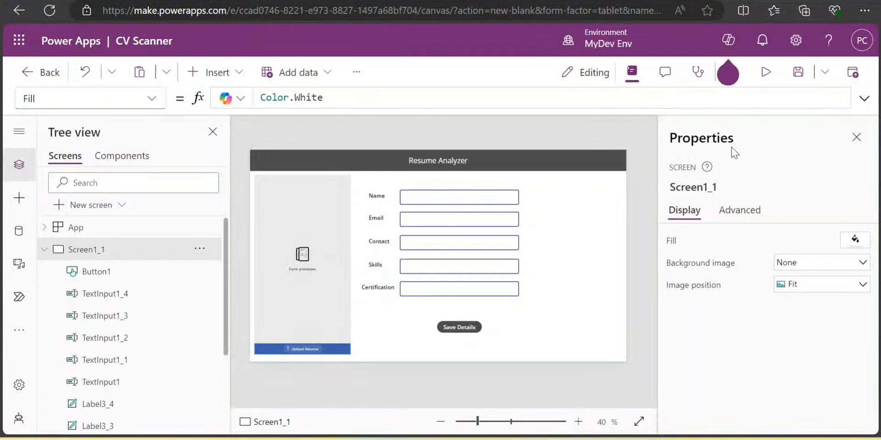
pyautogui.click(800, 80)
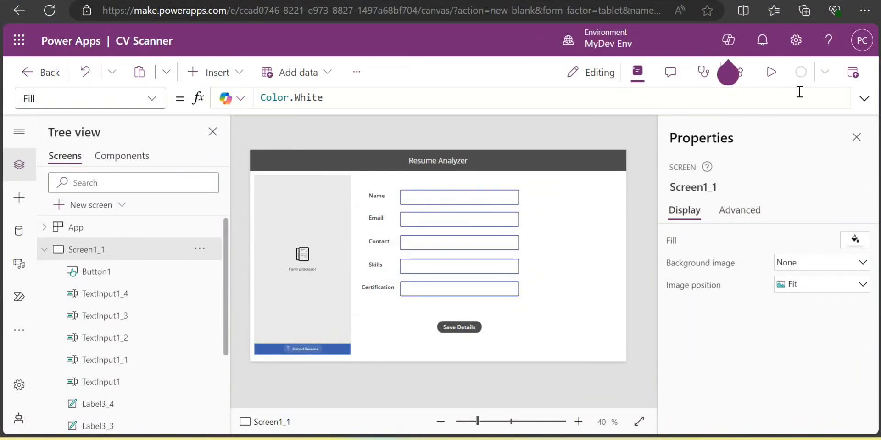
pyautogui.click(847, 80)
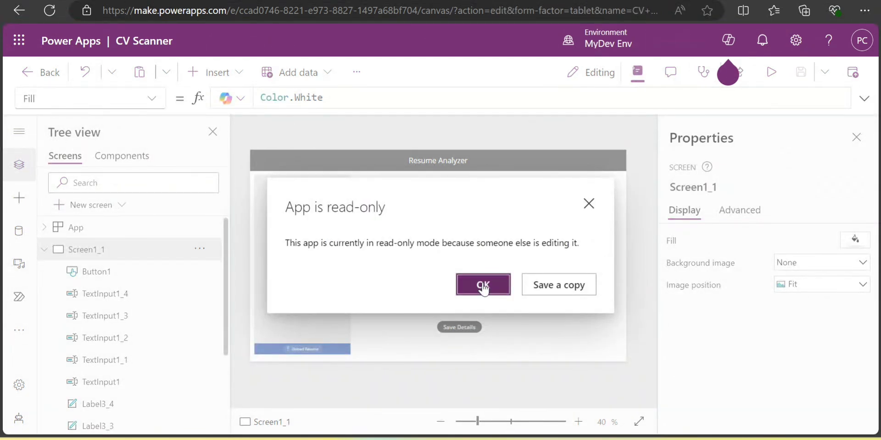
pyautogui.click(496, 291)
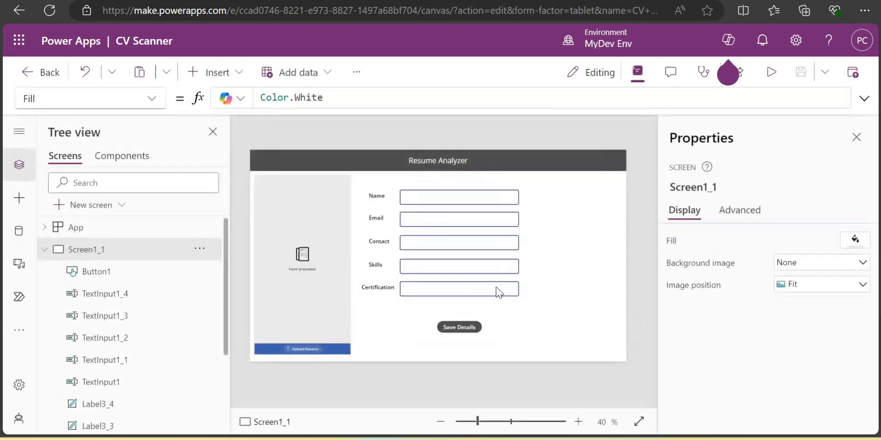
pyautogui.click(851, 73)
pyautogui.click(472, 376)
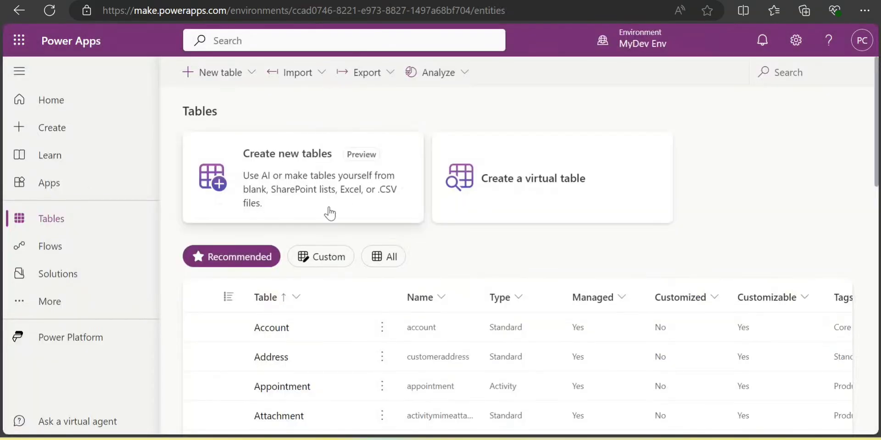
# Step: Filter the environment's tables to custom ones and open Table1
pyautogui.click(324, 262)
pyautogui.scroll(-2, 428, 248)
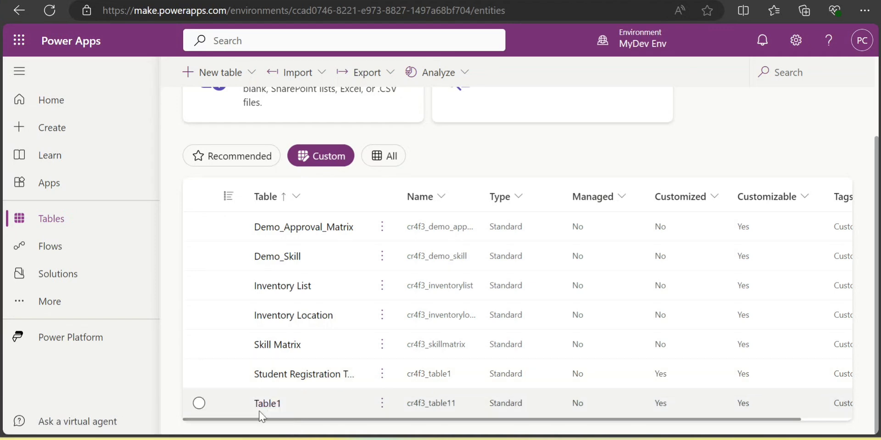
pyautogui.click(266, 404)
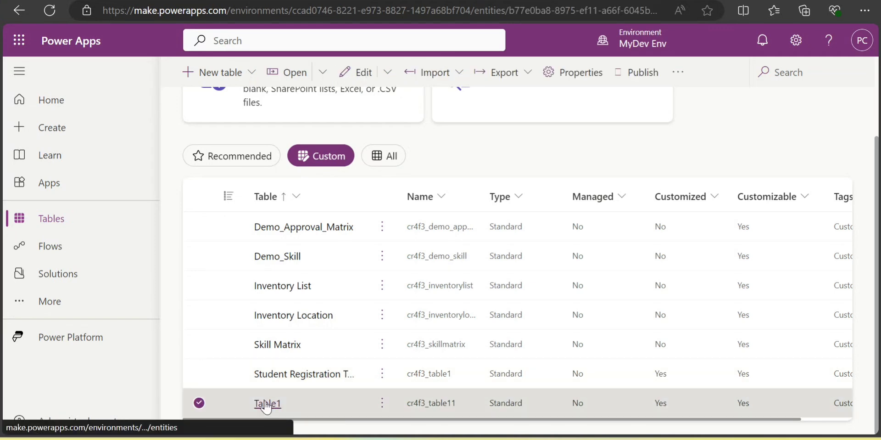
pyautogui.scroll(-3, 275, 322)
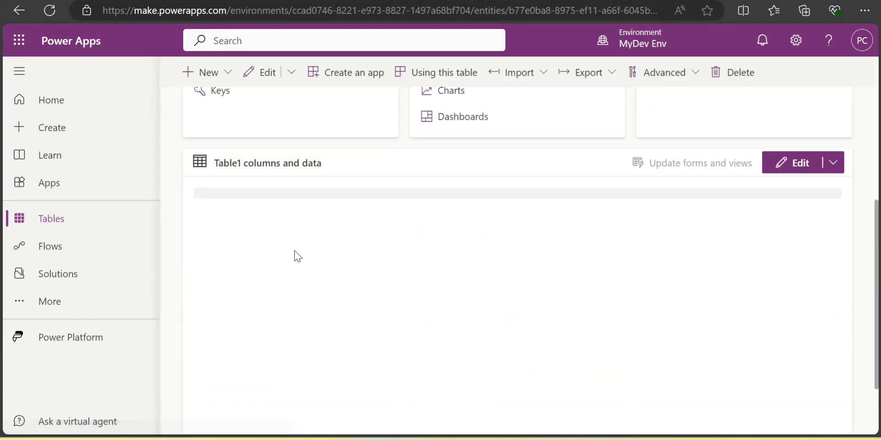
pyautogui.scroll(4, 444, 284)
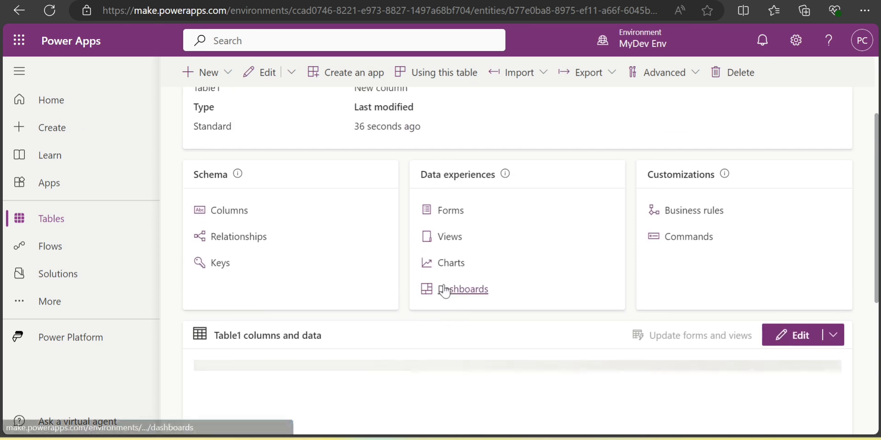
# Step: Set the display name of Table1 to "Resume Details" in its properties and save the change
pyautogui.click(755, 151)
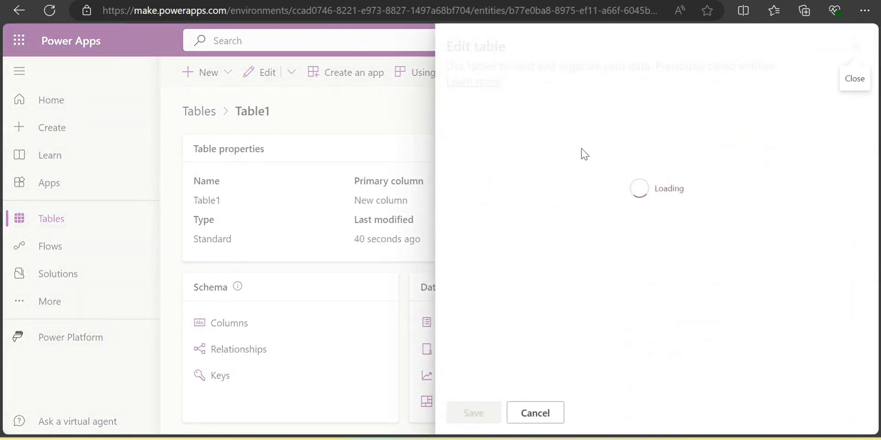
pyautogui.moveTo(515, 153); pyautogui.dragTo(405, 179)
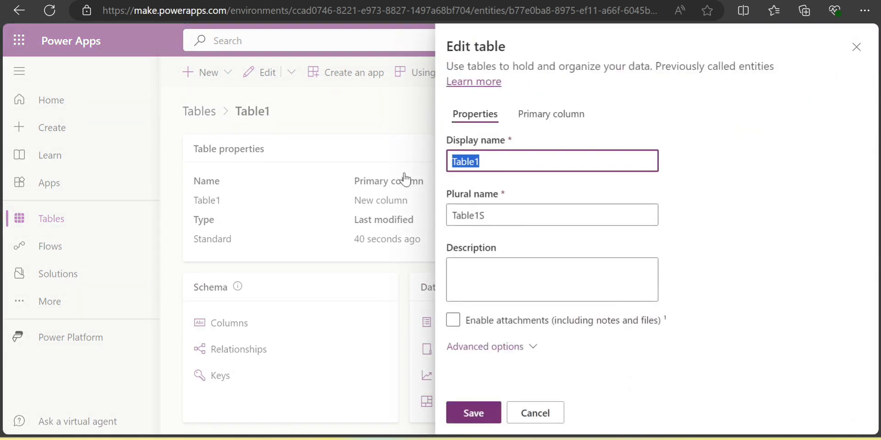
pyautogui.write('TR')
pyautogui.press('BackSpace')
pyautogui.press('BackSpace')
pyautogui.write('Resume ')
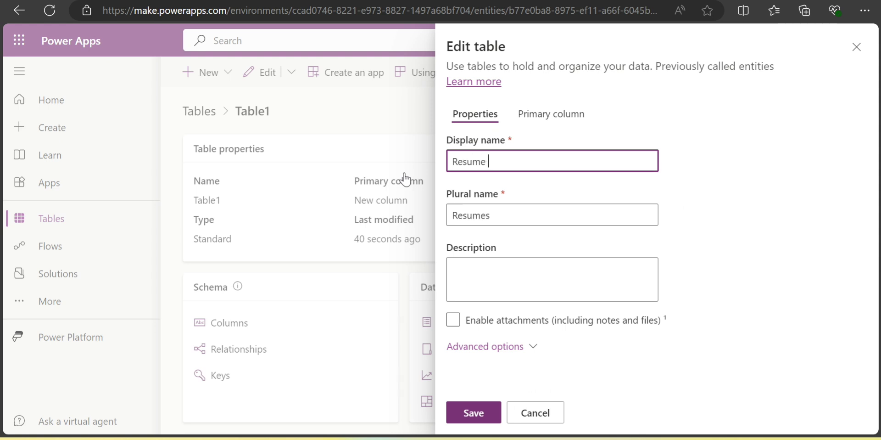
pyautogui.write('Details')
pyautogui.click(474, 412)
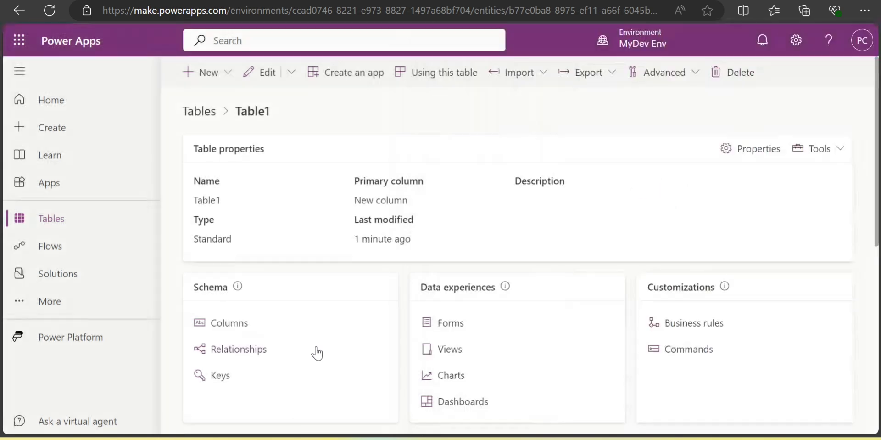
# Step: Open the column list of the Resume Details table
pyautogui.scroll(-5, 415, 378)
pyautogui.scroll(3, 421, 385)
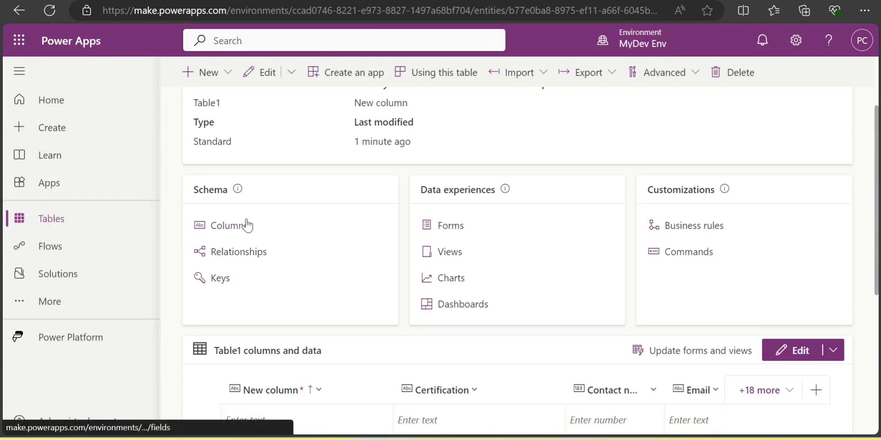
pyautogui.scroll(-3, 285, 312)
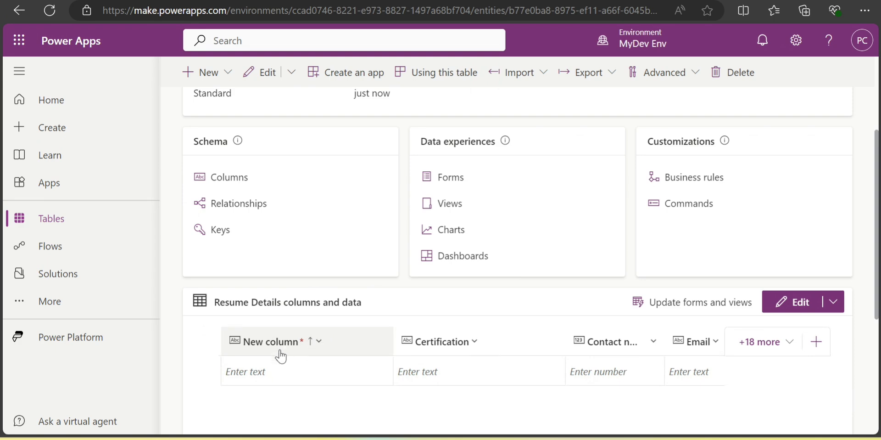
pyautogui.scroll(1, 301, 271)
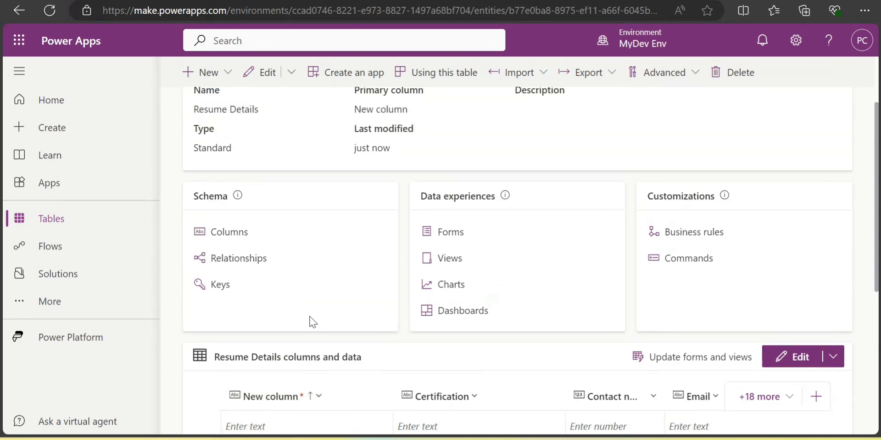
pyautogui.click(216, 240)
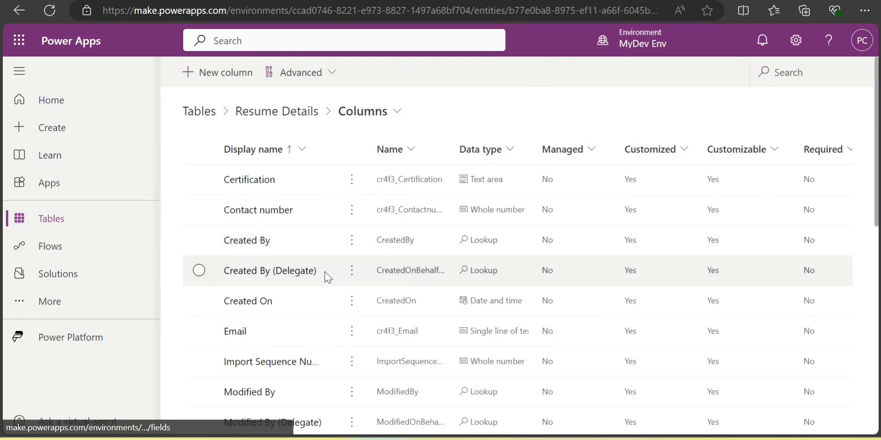
# Step: Open the primary name column "New column" for editing and change its data type to Autonumber
pyautogui.scroll(-5, 326, 276)
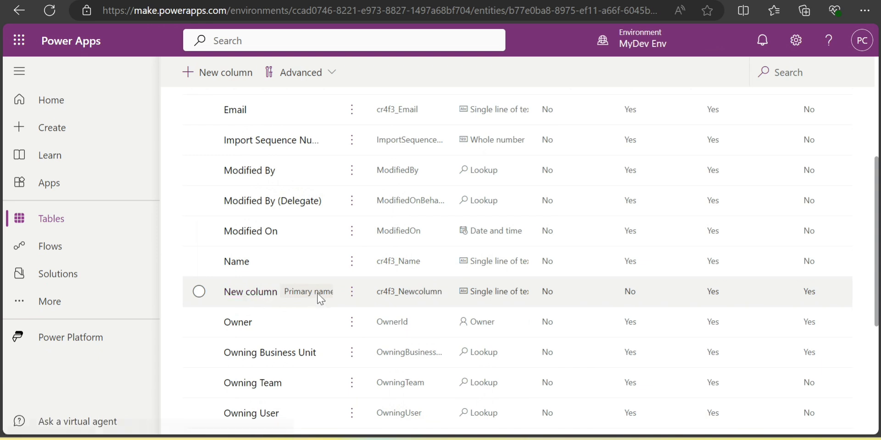
pyautogui.moveTo(323, 298)
pyautogui.click(353, 296)
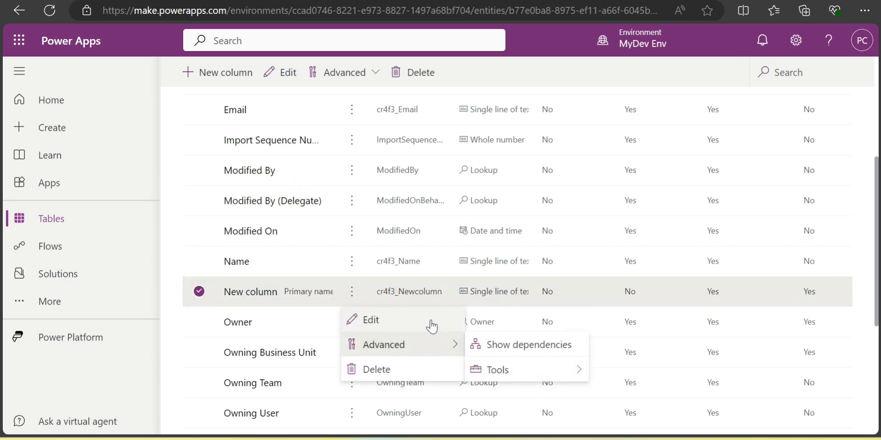
pyautogui.click(374, 320)
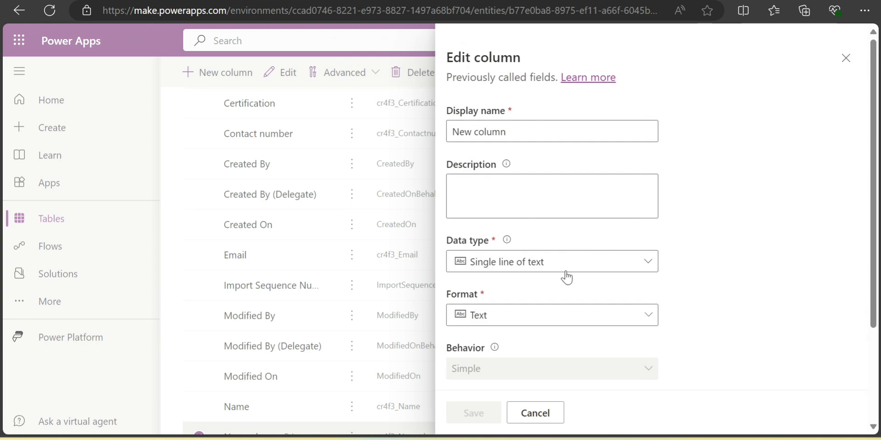
pyautogui.scroll(-1, 574, 248)
pyautogui.click(592, 215)
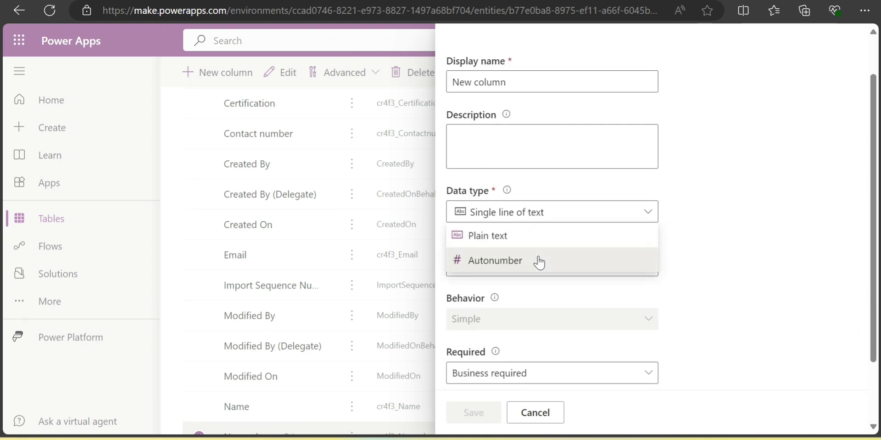
pyautogui.click(536, 260)
# Step: Set the autonumber prefix to "CV" and save the column
pyautogui.scroll(-2, 536, 259)
pyautogui.scroll(-2, 555, 227)
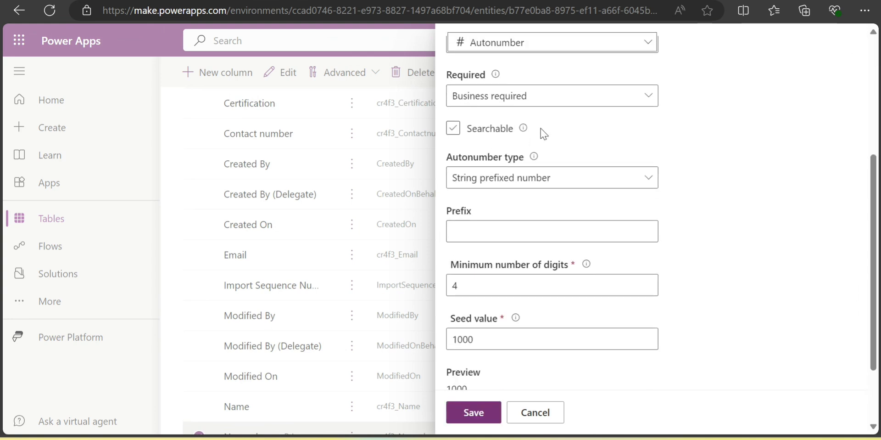
pyautogui.scroll(-3, 544, 200)
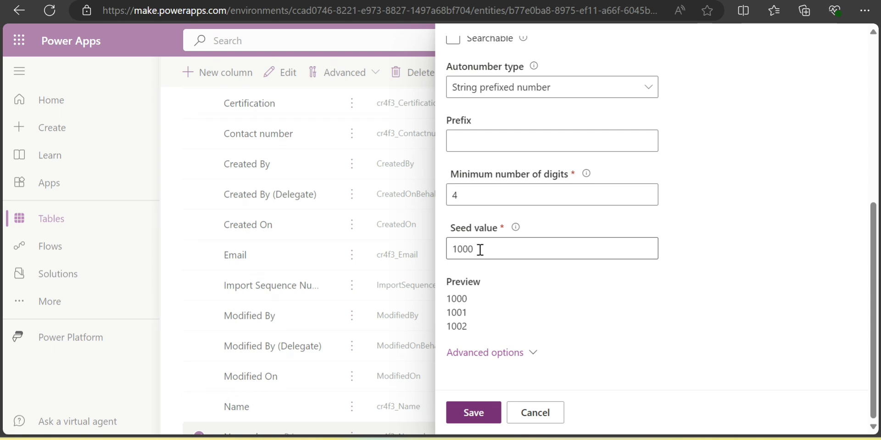
pyautogui.doubleClick(455, 253)
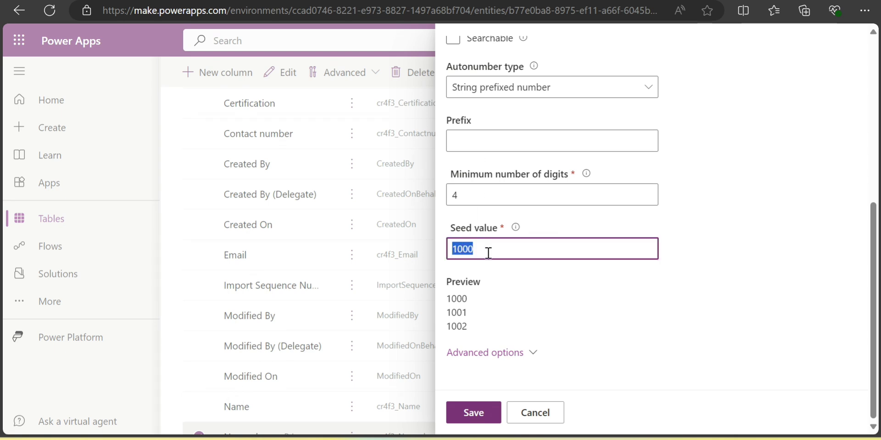
pyautogui.click(469, 137)
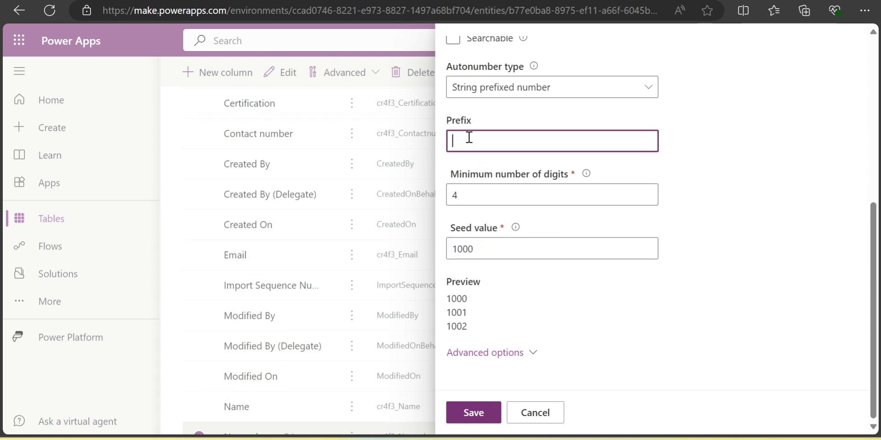
pyautogui.write('CV')
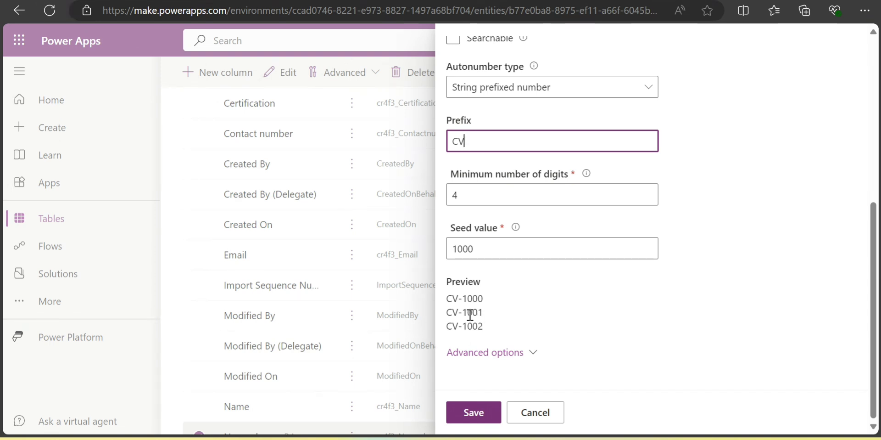
pyautogui.click(472, 413)
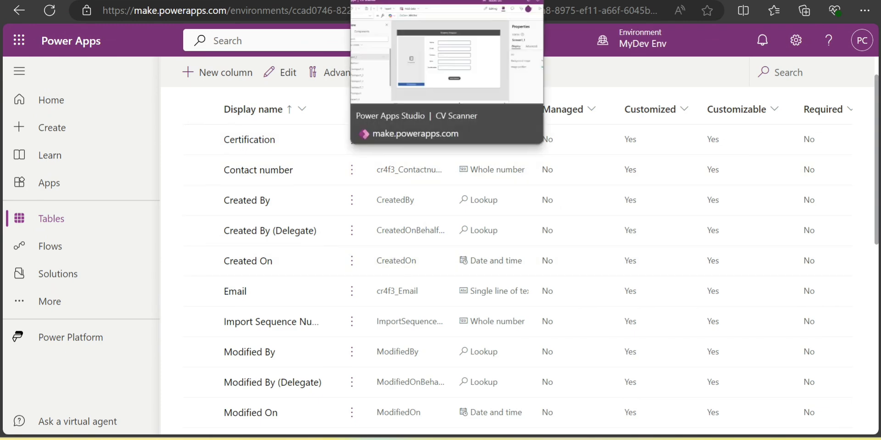
# Step: Reopen the CV Scanner app for editing from the apps list, dismiss the introductory messages and override its read-only state
pyautogui.click(390, 1)
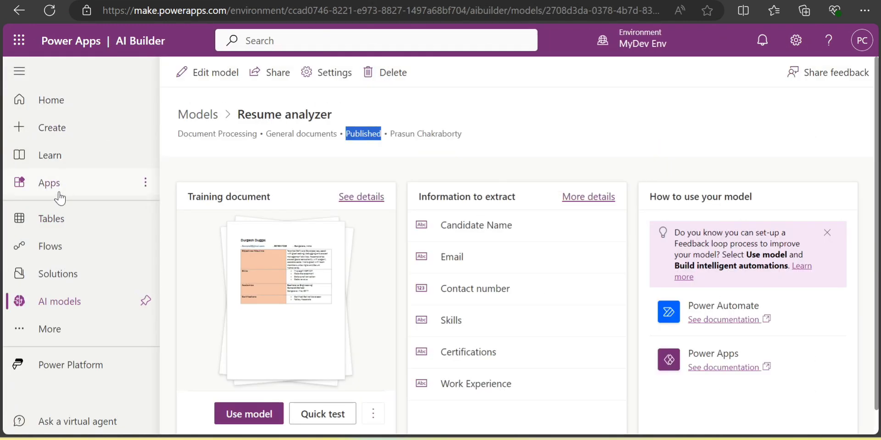
pyautogui.click(58, 190)
pyautogui.scroll(-4, 410, 255)
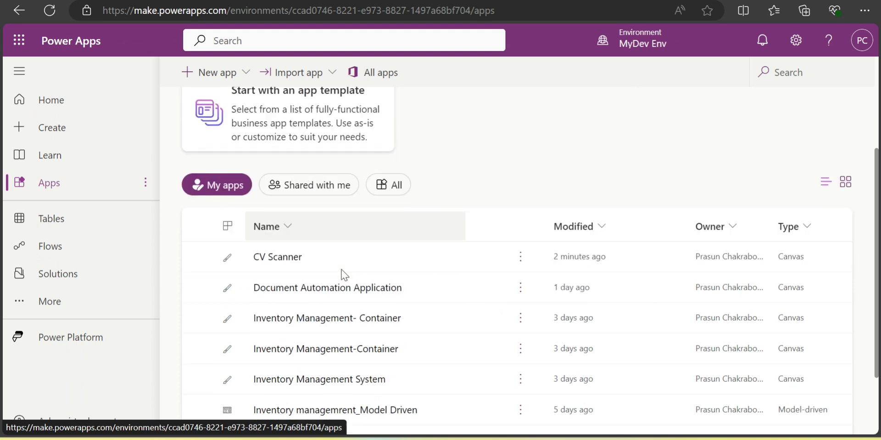
pyautogui.click(476, 250)
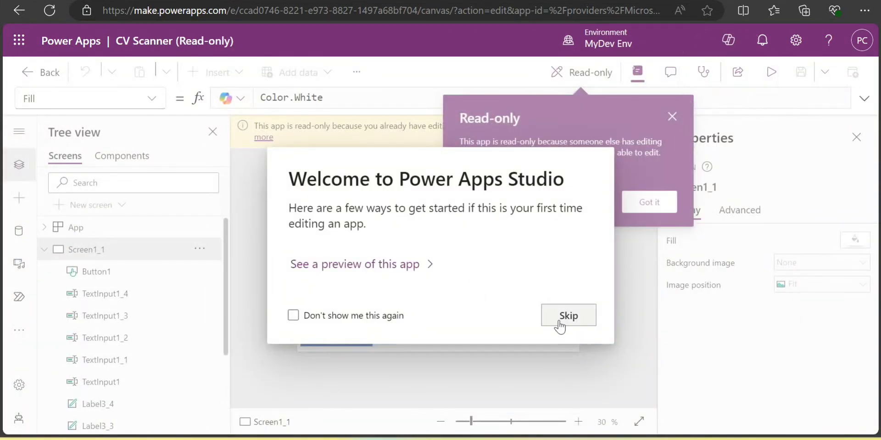
pyautogui.click(571, 316)
pyautogui.click(648, 202)
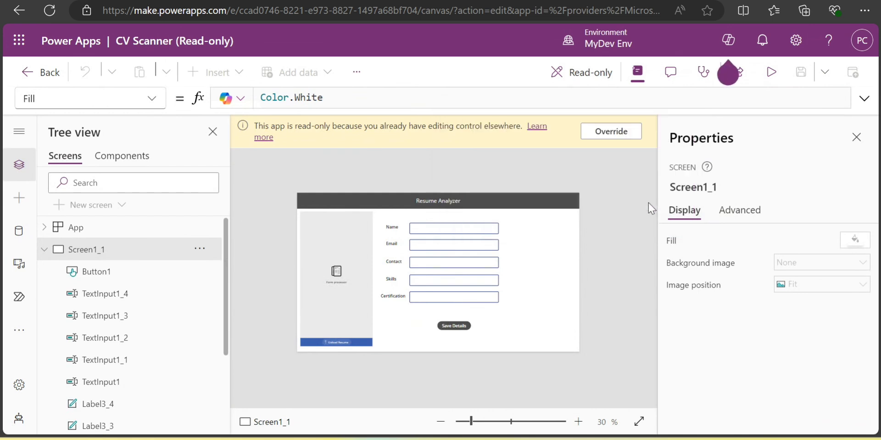
pyautogui.click(620, 133)
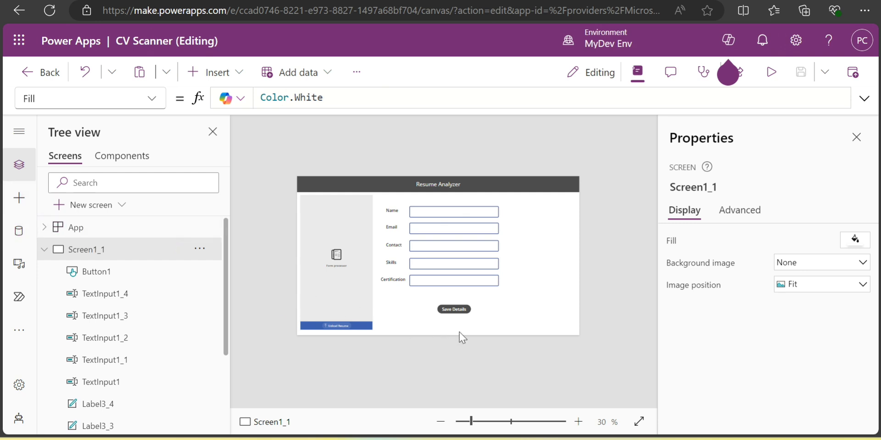
# Step: Add the Resume Details Dataverse table to the app as a data source, searching for "resume"
pyautogui.click(453, 310)
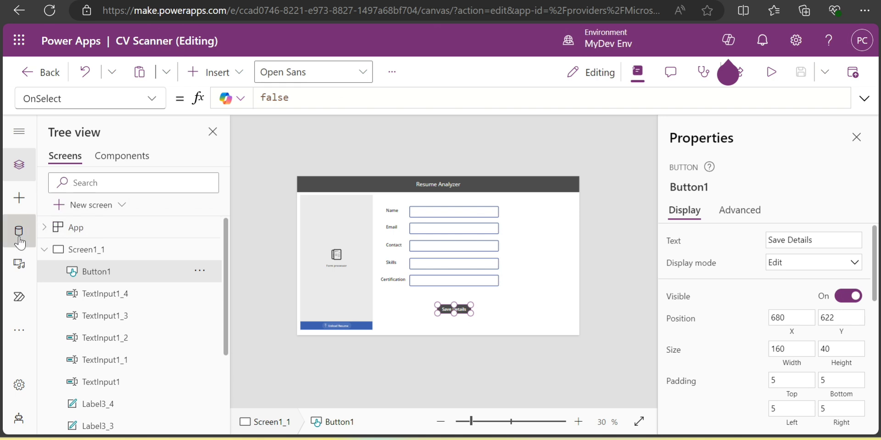
pyautogui.click(19, 230)
pyautogui.click(148, 278)
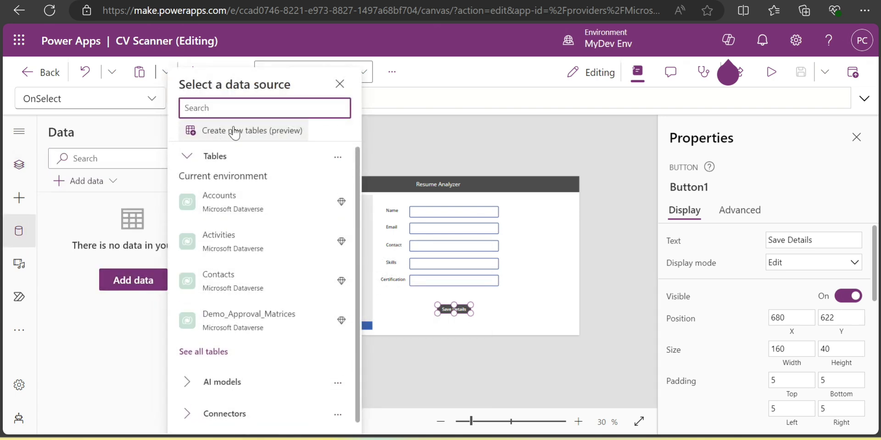
pyautogui.write('resume')
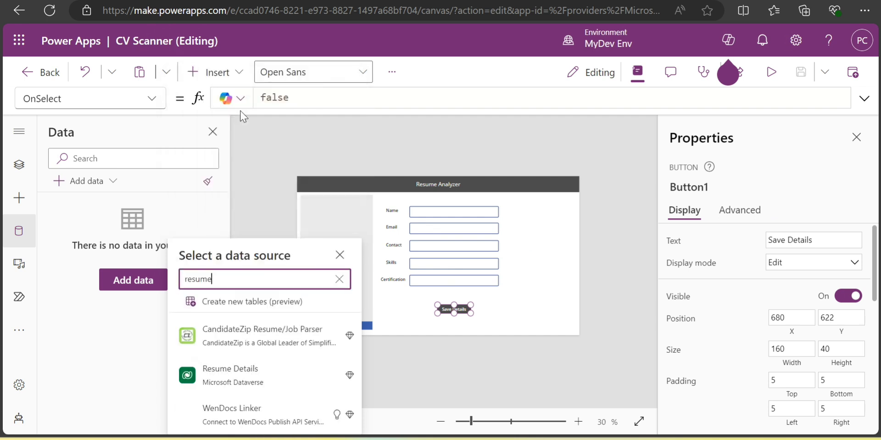
pyautogui.click(278, 379)
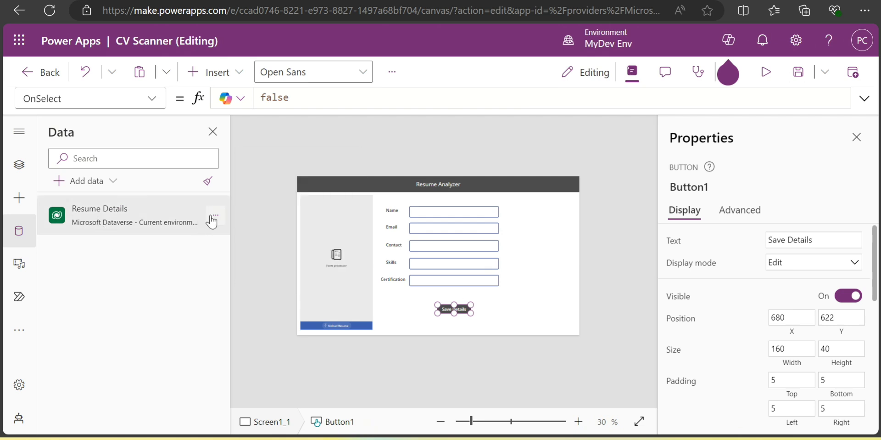
pyautogui.moveTo(177, 224)
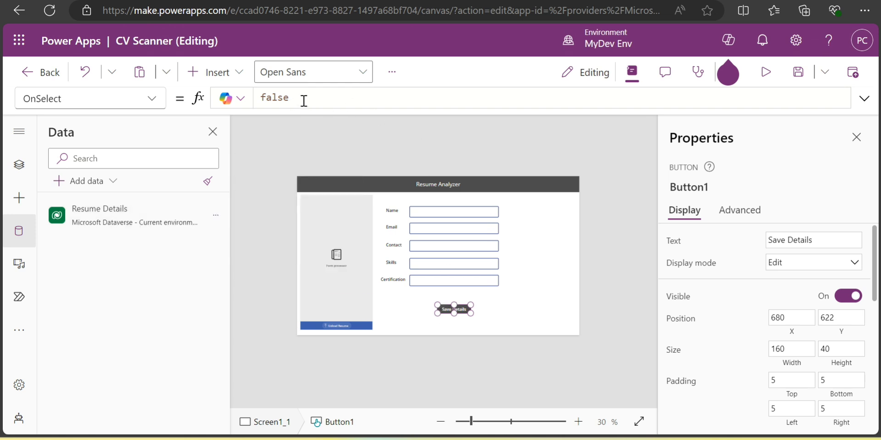
pyautogui.moveTo(303, 98); pyautogui.dragTo(250, 98)
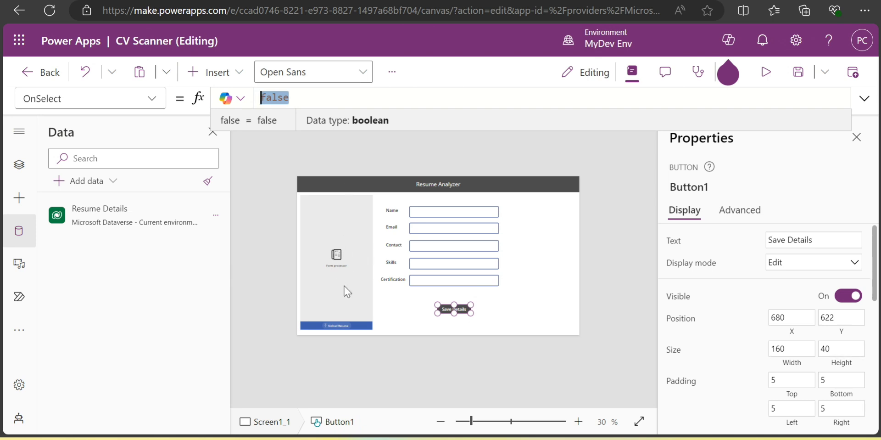
# Step: Inspect the Default property of the Name text input and the form processor control on the canvas
pyautogui.click(579, 420)
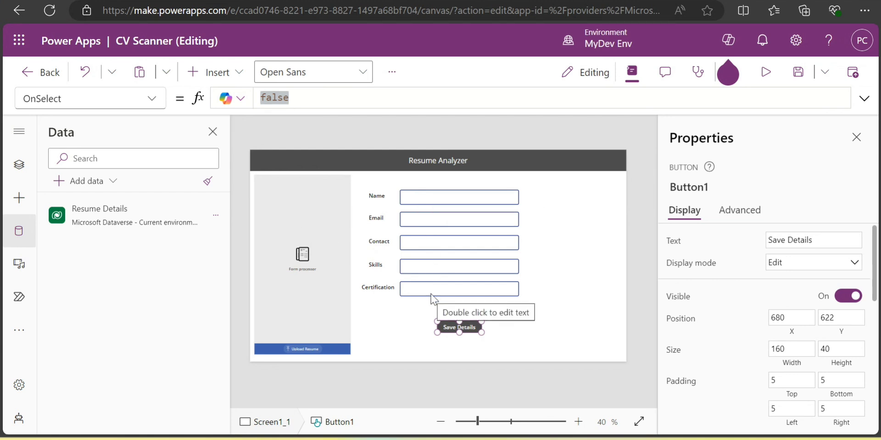
pyautogui.click(423, 195)
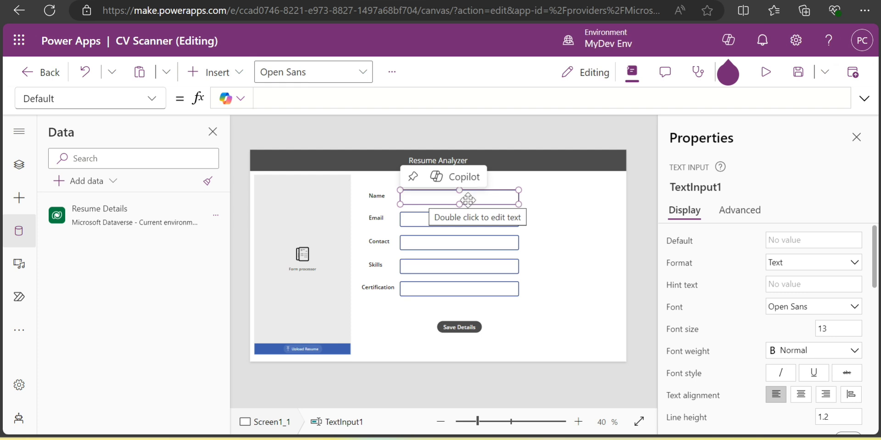
pyautogui.click(56, 93)
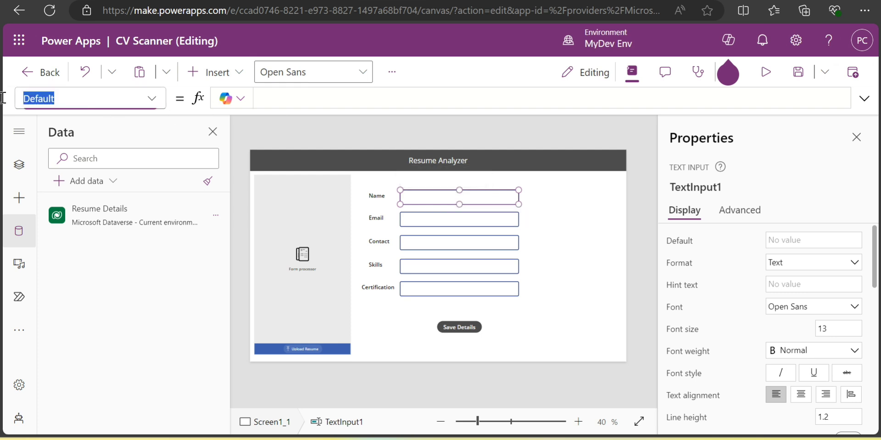
pyautogui.click(316, 98)
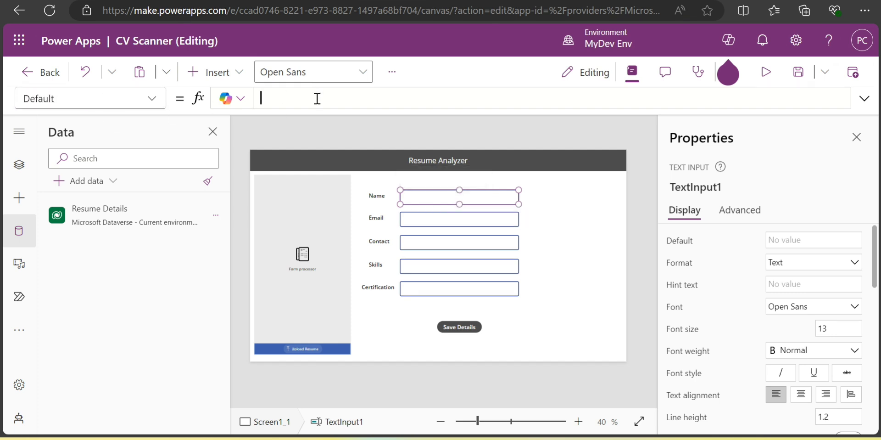
pyautogui.click(297, 202)
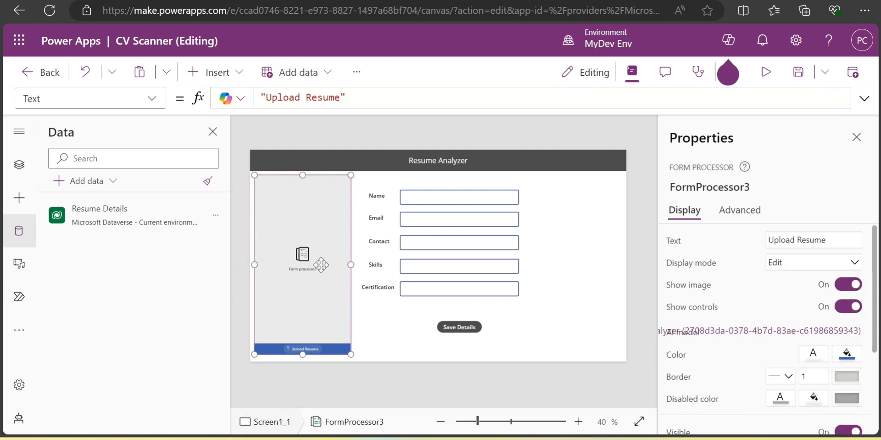
# Step: Set the Default property of the Name text input to FormProcessor3.Results.'Candidate Name'
pyautogui.click(460, 189)
pyautogui.click(298, 97)
pyautogui.write('formpro')
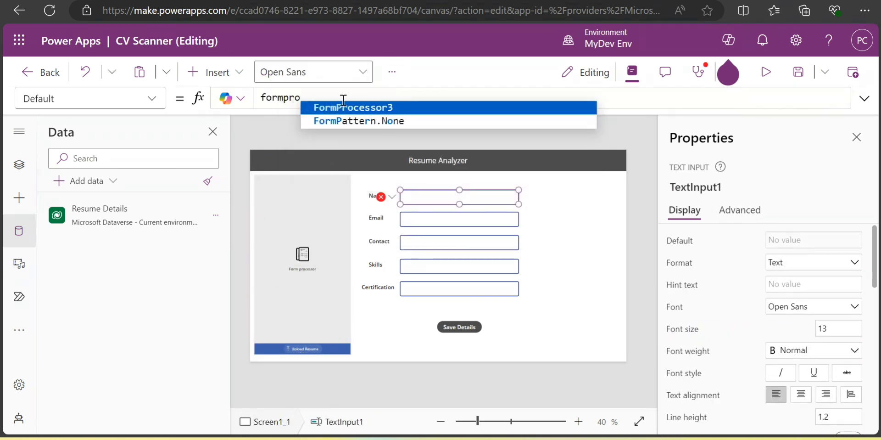
pyautogui.click(356, 104)
pyautogui.write('.')
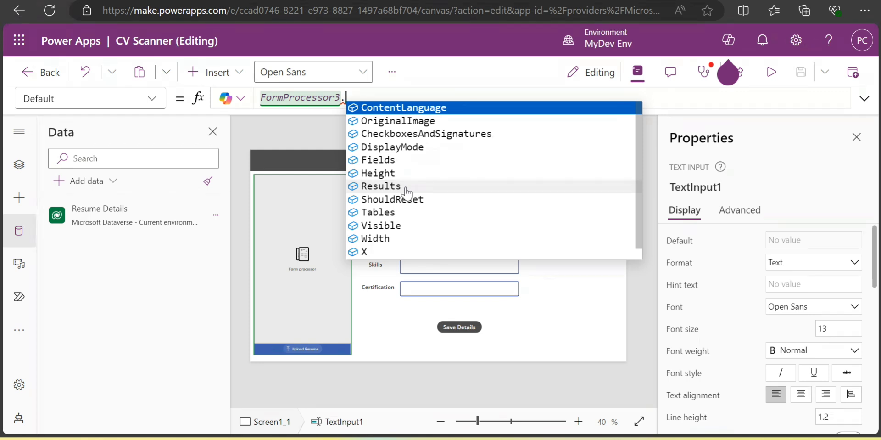
pyautogui.click(381, 186)
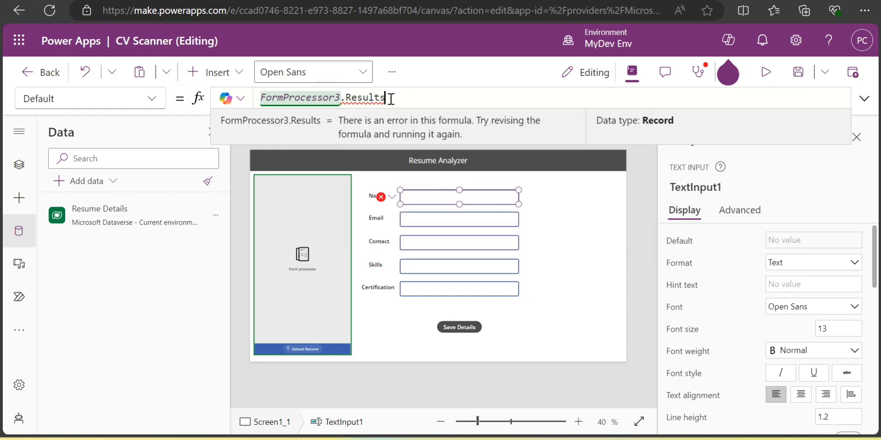
pyautogui.write('.')
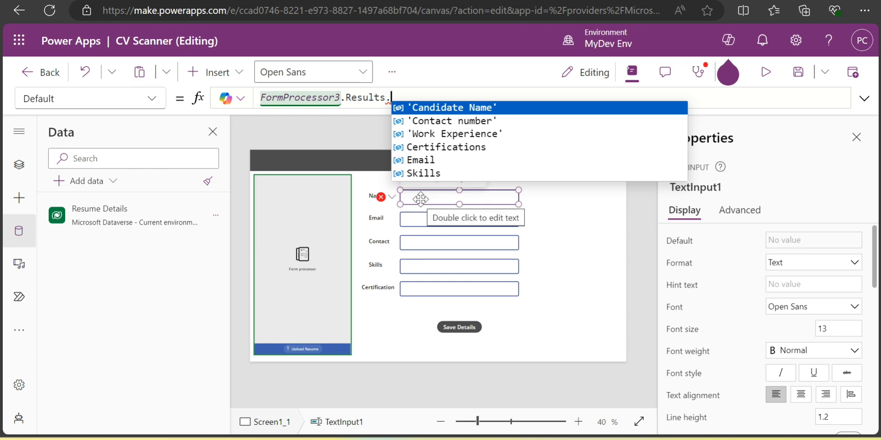
pyautogui.click(461, 109)
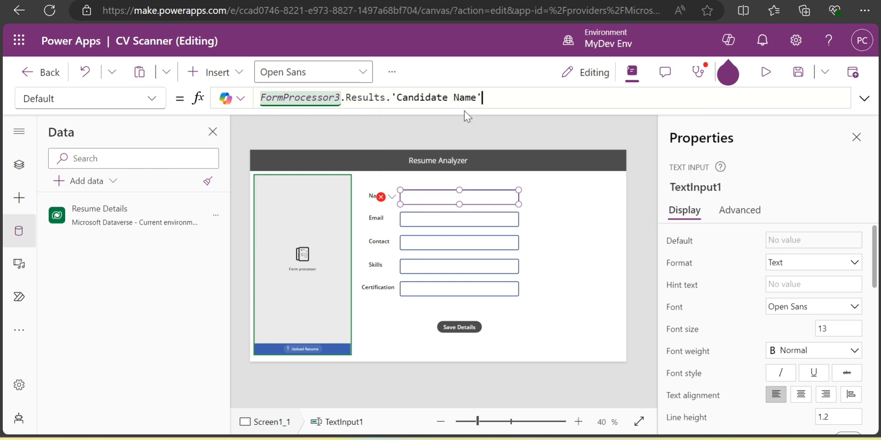
# Step: Complete the Name text input's Default formula as FormProcessor3.Results.'Candidate Name'.Value
pyautogui.write('.')
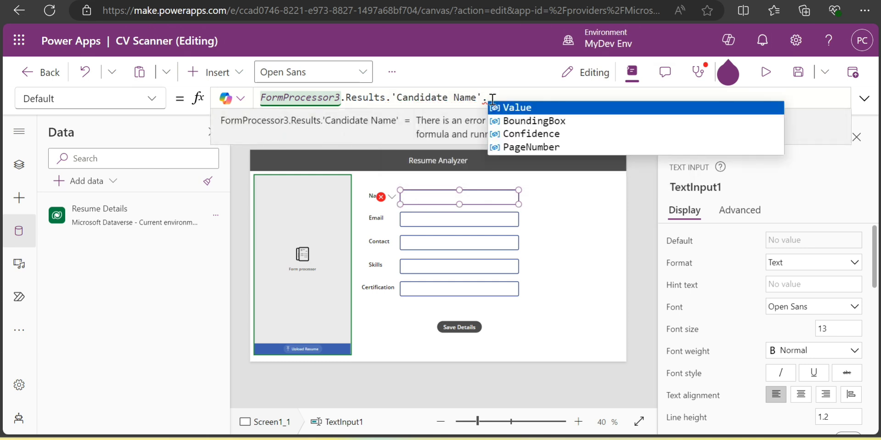
pyautogui.click(517, 109)
pyautogui.moveTo(482, 96); pyautogui.dragTo(387, 97)
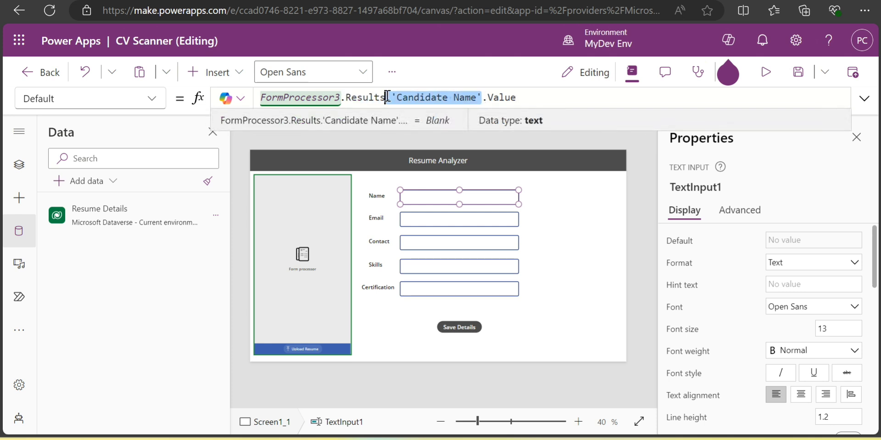
pyautogui.click(520, 97)
pyautogui.moveTo(521, 97); pyautogui.dragTo(483, 97)
pyautogui.click(517, 96)
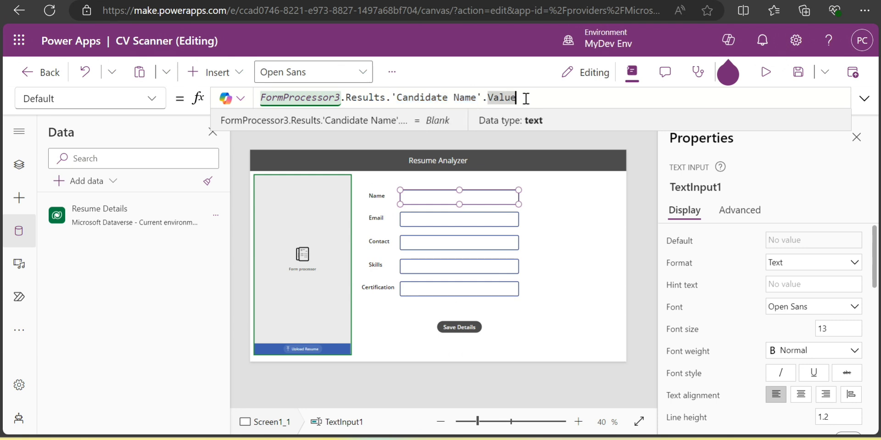
# Step: Copy the Name formula to the Email text input's Default property and adapt it to FormProcessor3.Results.Email.Value
pyautogui.hotkey('ctrl', 'a')
pyautogui.hotkey('ctrl', 'c')
pyautogui.click(444, 221)
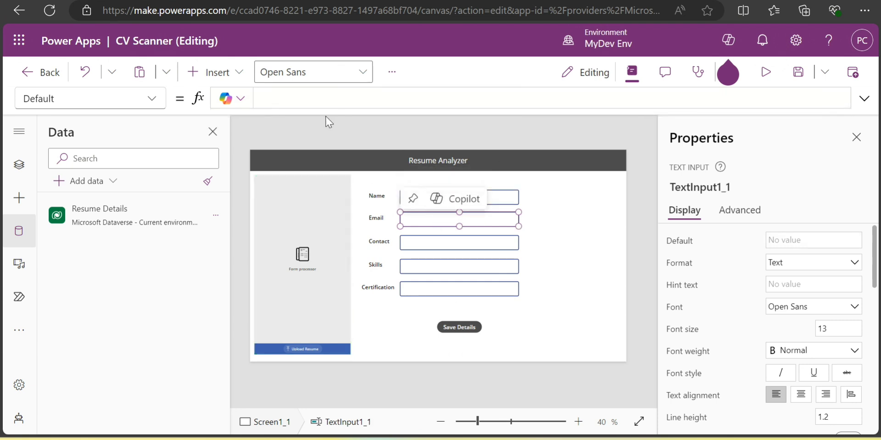
pyautogui.click(279, 98)
pyautogui.hotkey('ctrl', 'v')
pyautogui.moveTo(526, 97); pyautogui.dragTo(393, 98)
pyautogui.press('BackSpace')
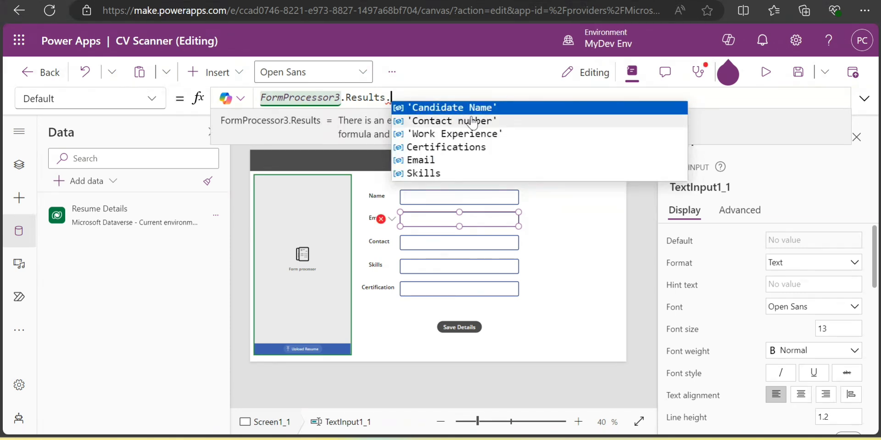
pyautogui.click(474, 159)
pyautogui.write('.')
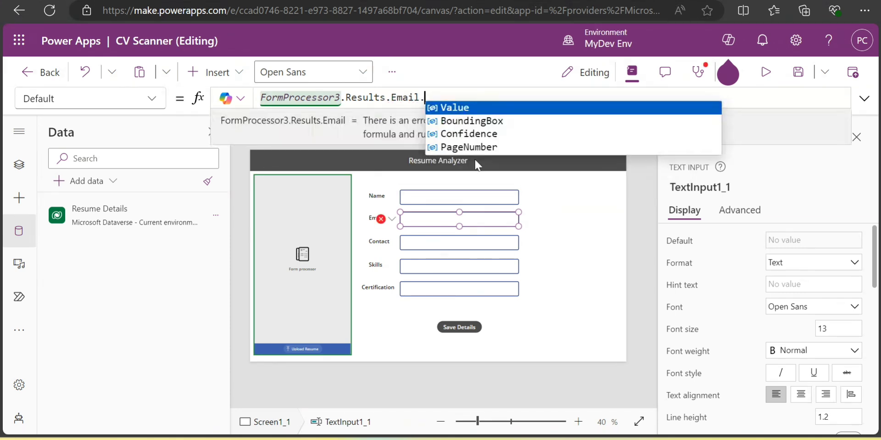
pyautogui.click(504, 108)
# Step: Set the Default property of the Contact text input to FormProcessor3.Results.'Contact number'.Value
pyautogui.click(436, 243)
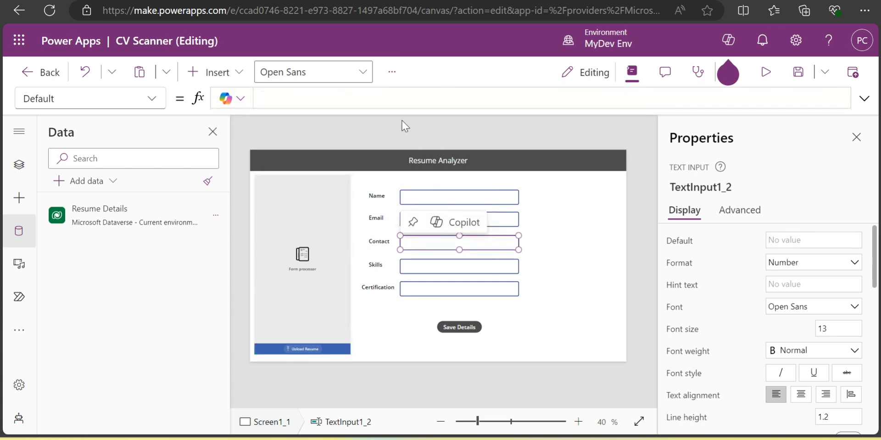
pyautogui.click(361, 99)
pyautogui.hotkey('ctrl', 'v')
pyautogui.moveTo(395, 96); pyautogui.dragTo(518, 100)
pyautogui.press('BackSpace')
pyautogui.write('con')
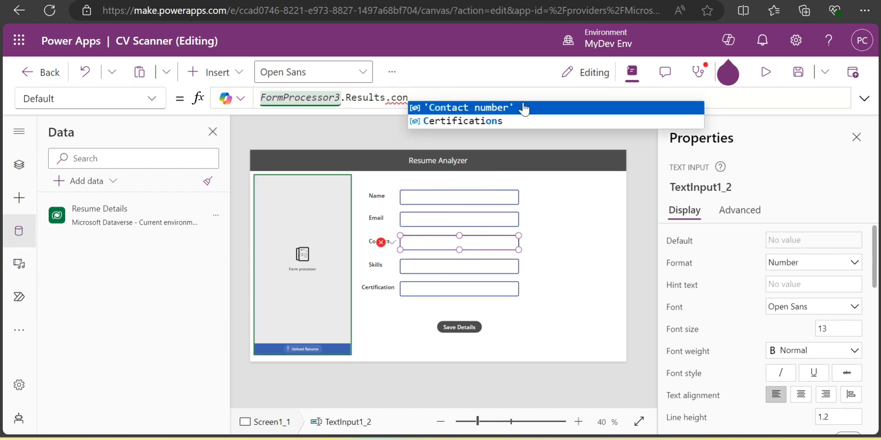
pyautogui.click(525, 108)
pyautogui.write('.')
pyautogui.press('Down')
pyautogui.press('Down')
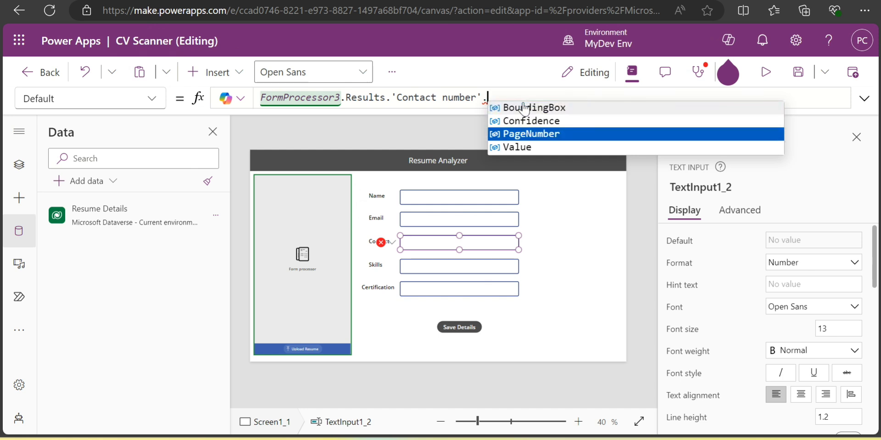
pyautogui.press('Down')
pyautogui.press('Tab')
# Step: Set the Default property of the Skills text input to FormProcessor3.Results.Skills.Value
pyautogui.click(416, 267)
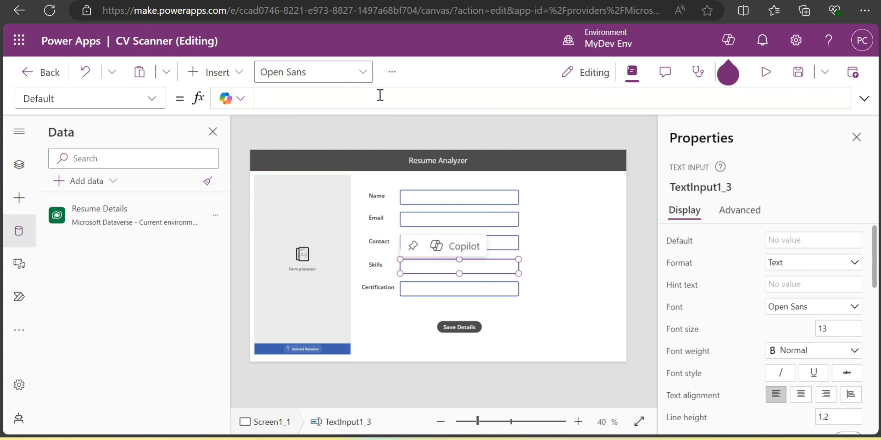
pyautogui.moveTo(527, 97); pyautogui.dragTo(392, 99)
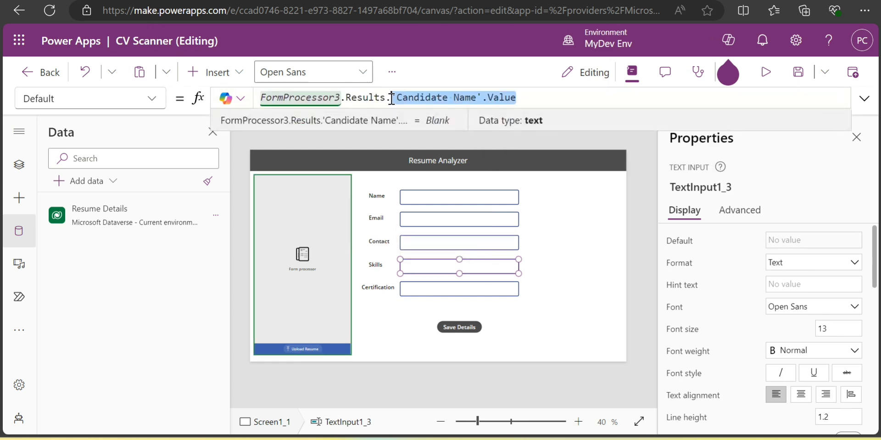
pyautogui.press('BackSpace')
pyautogui.write('Skills.')
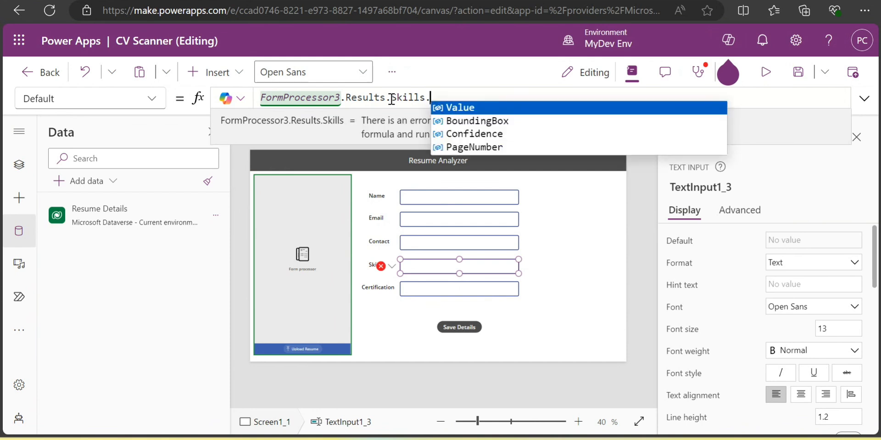
pyautogui.write('v')
pyautogui.press('Tab')
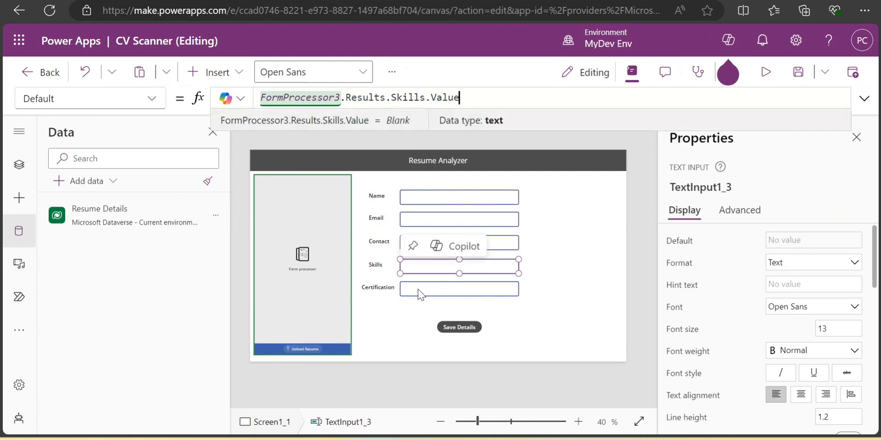
# Step: Set the Default property of the Certification text input to FormProcessor3.Results.Certifications.Value
pyautogui.click(418, 290)
pyautogui.click(341, 99)
pyautogui.hotkey('ctrl', 'v')
pyautogui.press('BackSpace')
pyautogui.press('BackSpace')
pyautogui.press('BackSpace')
pyautogui.press('BackSpace')
pyautogui.press('BackSpace')
pyautogui.press('BackSpace')
pyautogui.press('BackSpace')
pyautogui.press('BackSpace')
pyautogui.press('BackSpace')
pyautogui.press('BackSpace')
pyautogui.press('BackSpace')
pyautogui.press('BackSpace')
pyautogui.press('BackSpace')
pyautogui.press('BackSpace')
pyautogui.press('BackSpace')
pyautogui.press('BackSpace')
pyautogui.press('BackSpace')
pyautogui.press('BackSpace')
pyautogui.press('BackSpace')
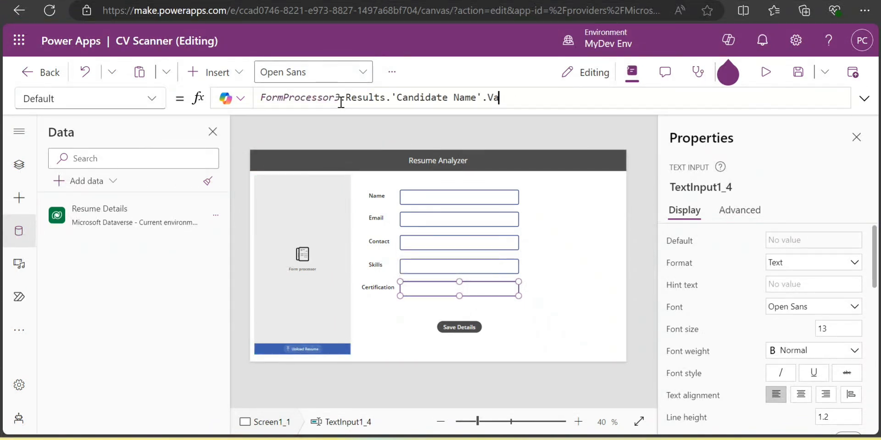
pyautogui.write('.cer')
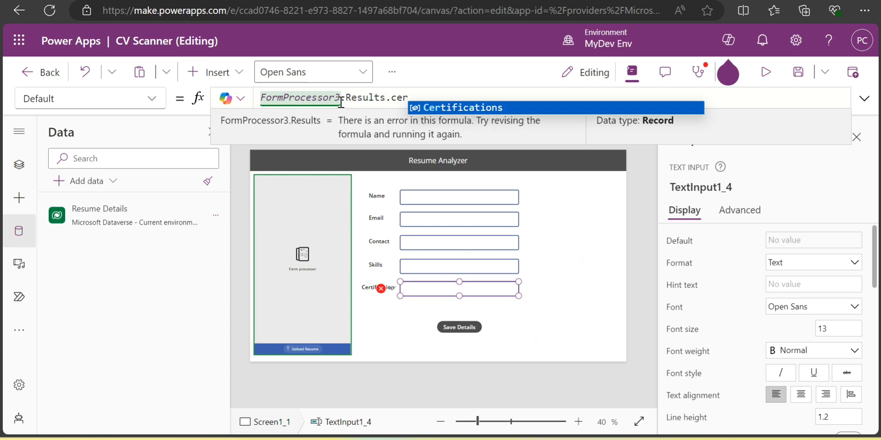
pyautogui.press('Tab')
pyautogui.write('.')
pyautogui.press('Tab')
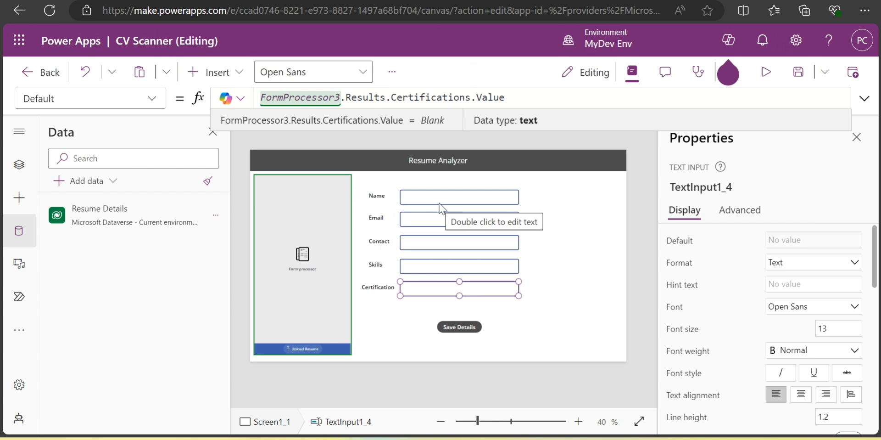
# Step: Save the app and test it in preview by uploading the candidate's multi-page resume PDF from the Desktop
pyautogui.click(798, 72)
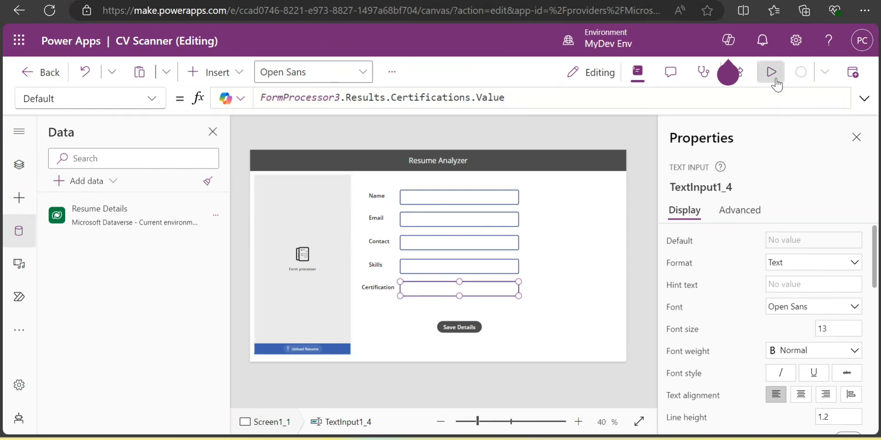
pyautogui.click(775, 78)
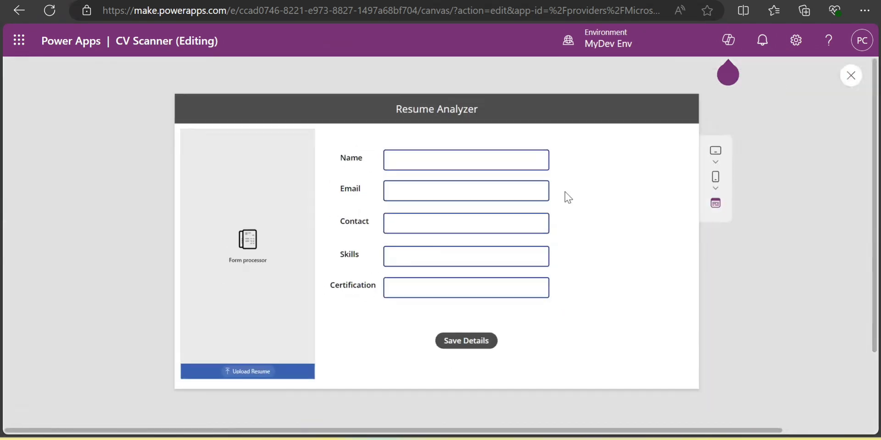
pyautogui.click(248, 375)
pyautogui.scroll(-2, 238, 206)
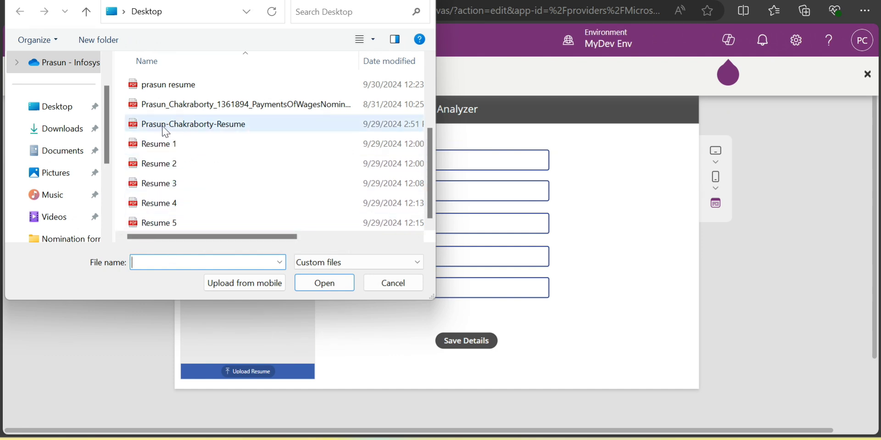
pyautogui.click(215, 127)
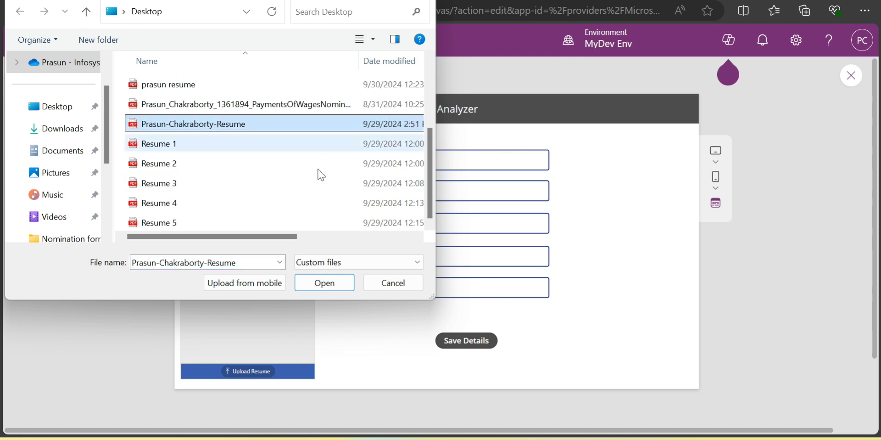
pyautogui.click(320, 283)
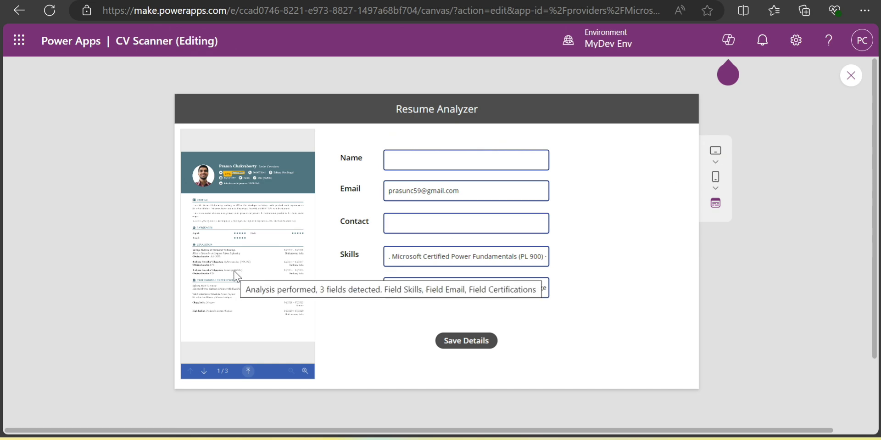
# Step: Replace the analyzed document with the candidate's simple one-page resume PDF from the Desktop
pyautogui.click(249, 372)
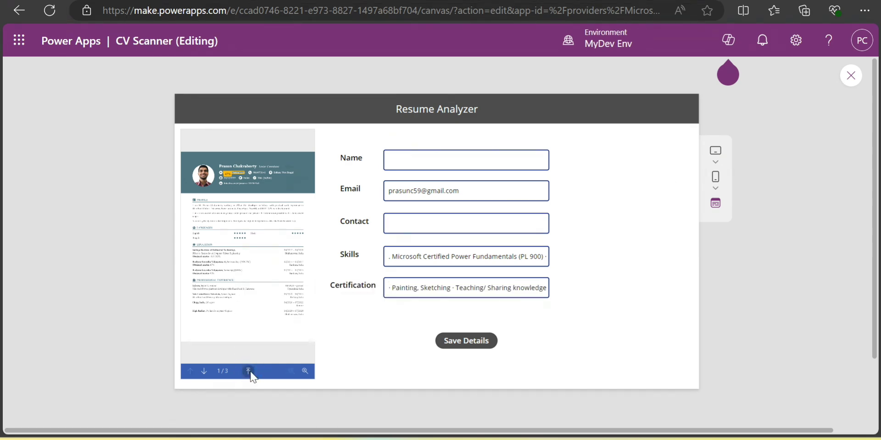
pyautogui.scroll(1, 201, 152)
pyautogui.click(191, 140)
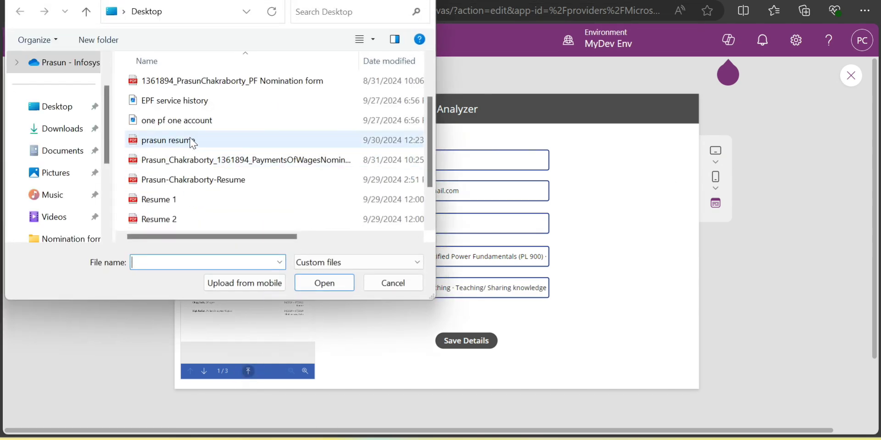
pyautogui.click(322, 283)
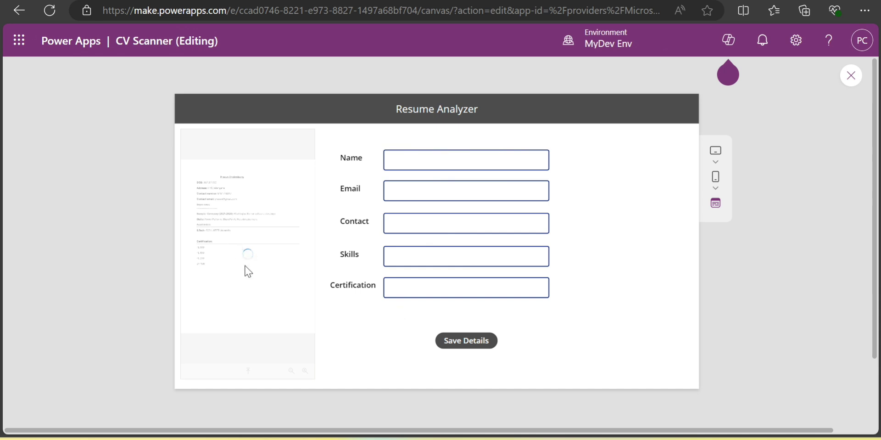
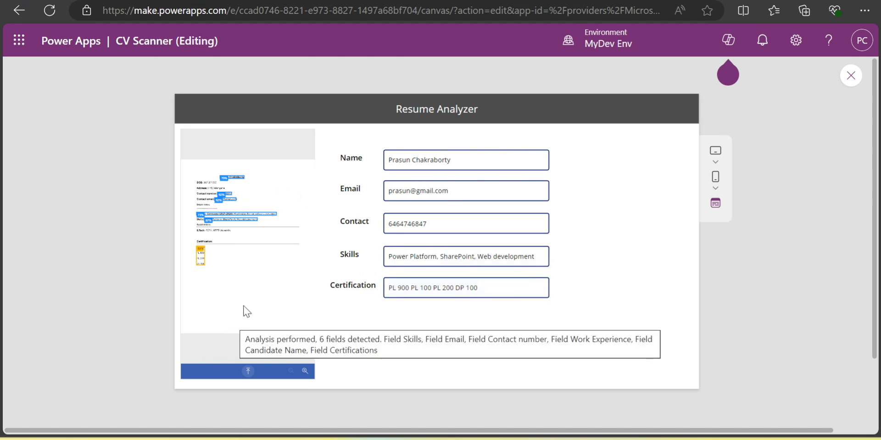
# Step: Test the form processor with another sample resume PDF and reload the candidate's one-page resume
pyautogui.click(248, 372)
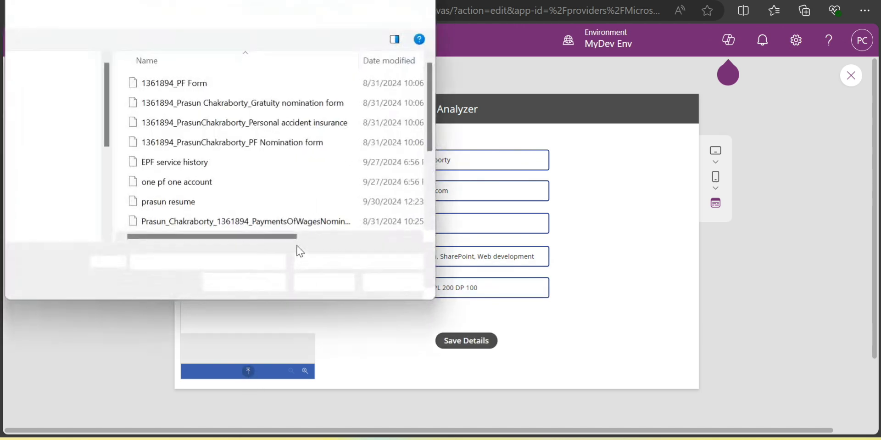
pyautogui.scroll(-2, 189, 184)
pyautogui.click(175, 203)
pyautogui.click(324, 283)
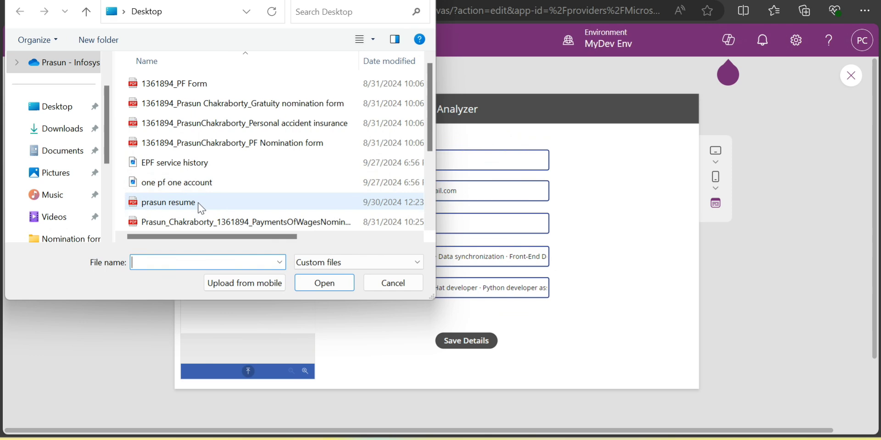
pyautogui.click(199, 204)
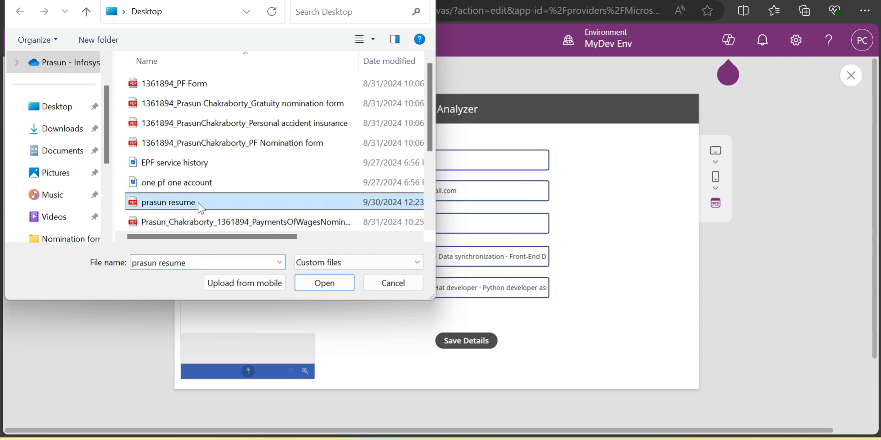
pyautogui.click(325, 285)
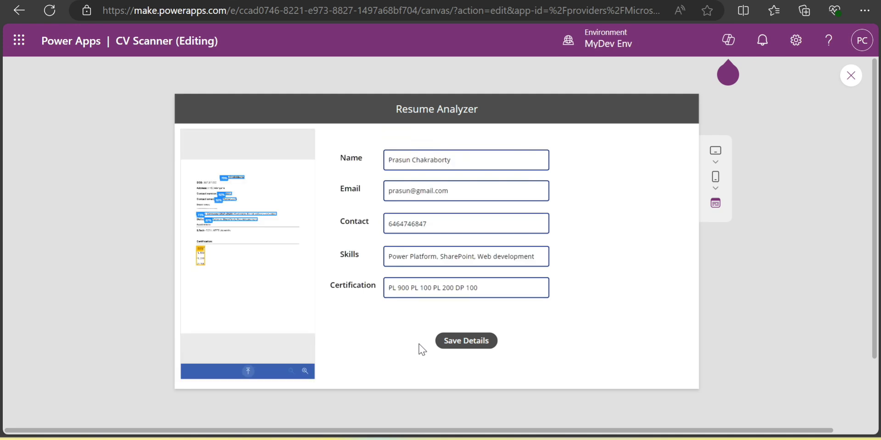
# Step: Leave the preview, dismiss the tip, and review the Default formulas of the Name, Email and Contact text inputs
pyautogui.press('Escape')
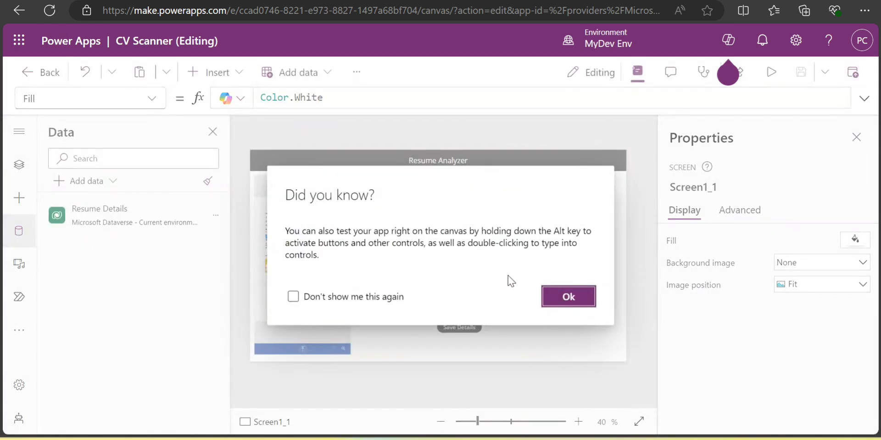
pyautogui.click(567, 297)
pyautogui.click(450, 327)
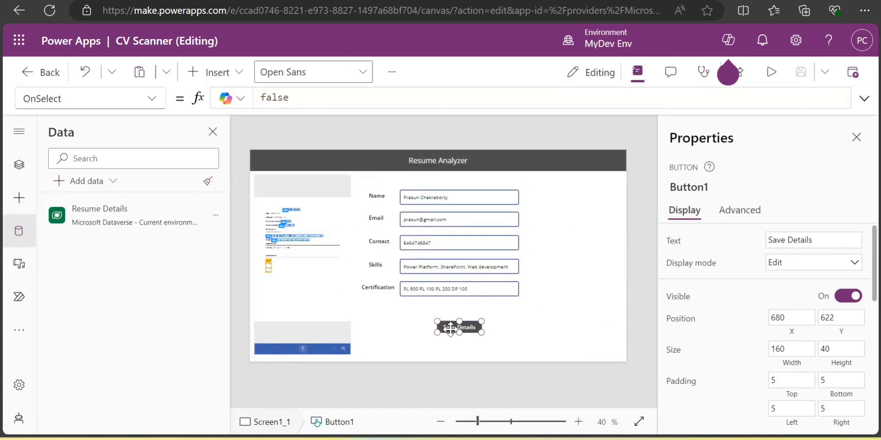
pyautogui.click(448, 206)
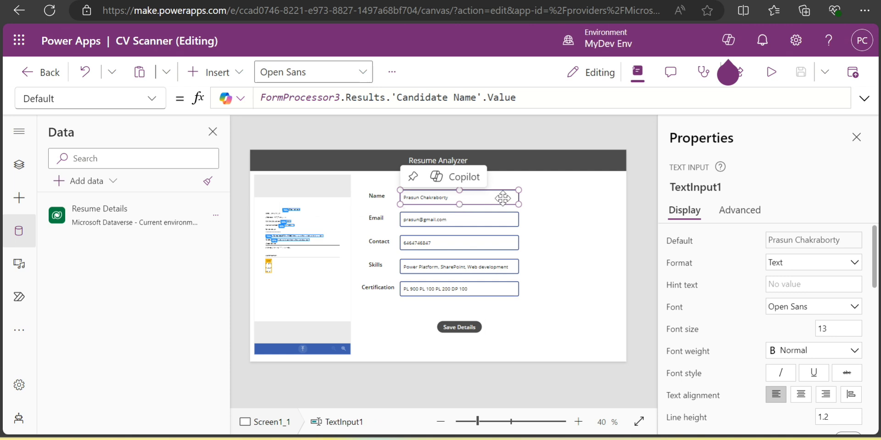
pyautogui.click(446, 220)
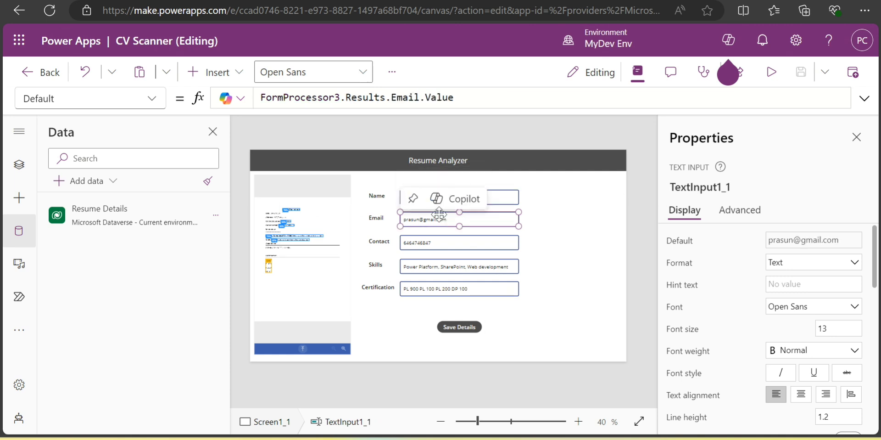
pyautogui.click(469, 238)
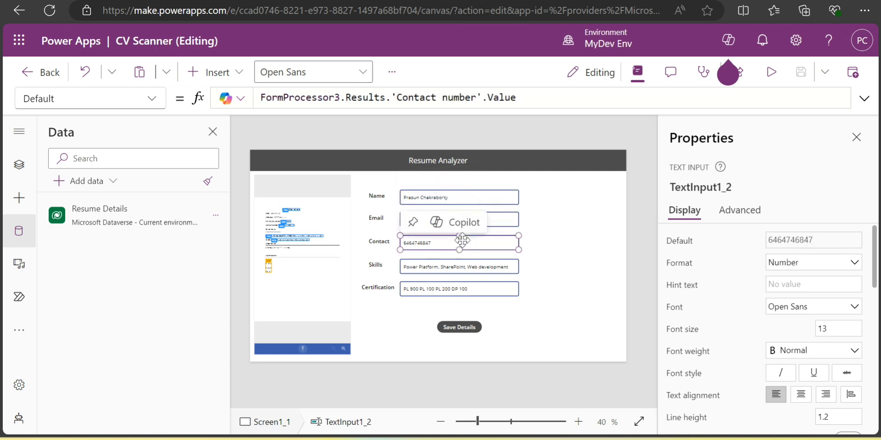
# Step: Replace the Save Details button's OnSelect formula with the start of a Patch call targeting 'Resume Details'
pyautogui.click(457, 327)
pyautogui.doubleClick(264, 97)
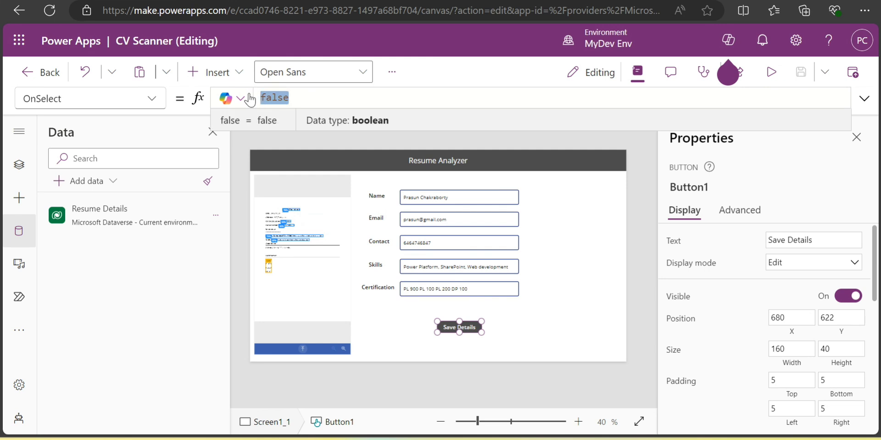
pyautogui.write('patcvhh')
pyautogui.press('Tab')
pyautogui.write("'Resume Details'")
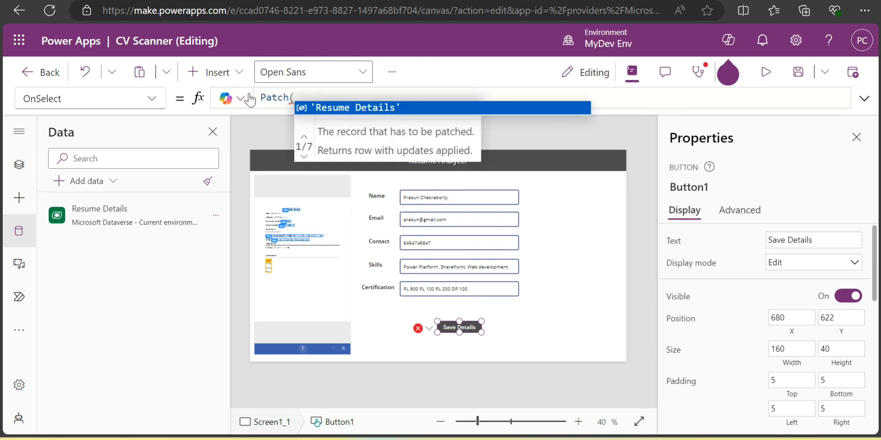
pyautogui.press('Tab')
# Step: Add Defaults('Resume Details') as the Patch base record, followed by an empty multi-line update record, and close the call
pyautogui.write(',default')
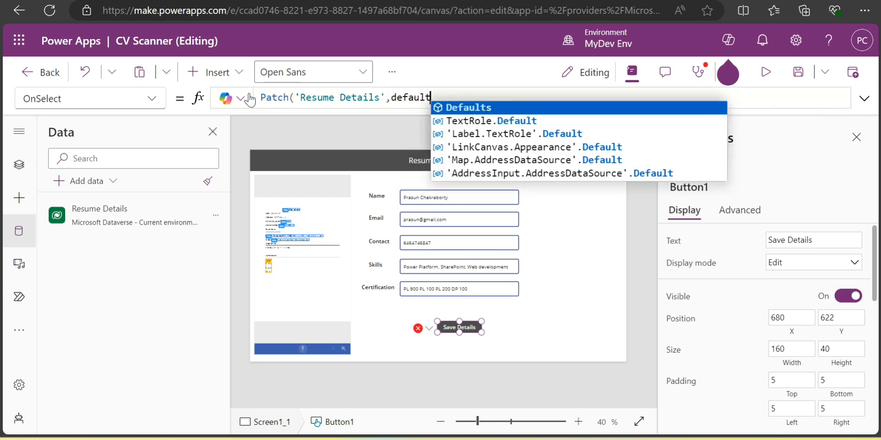
pyautogui.press('Tab')
pyautogui.write('(resume')
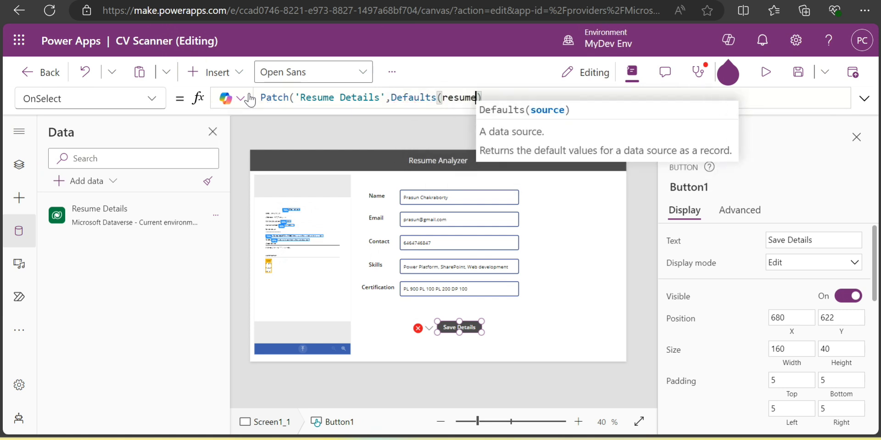
pyautogui.press('Tab')
pyautogui.write('),{')
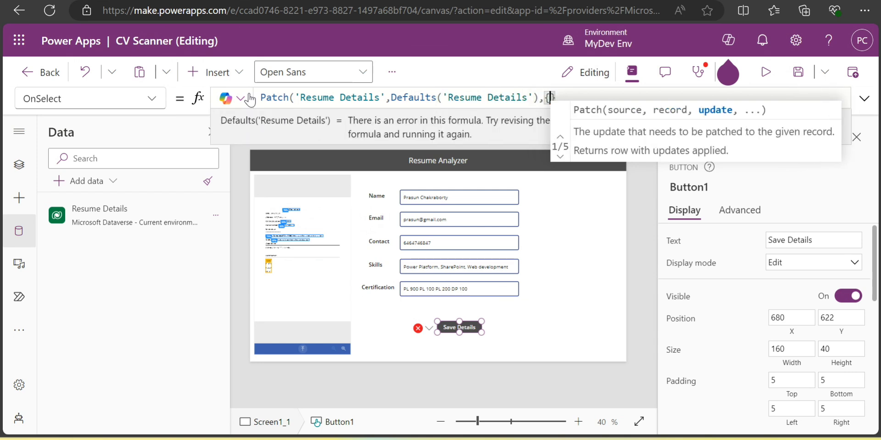
pyautogui.hotkey('shift', 'Return')
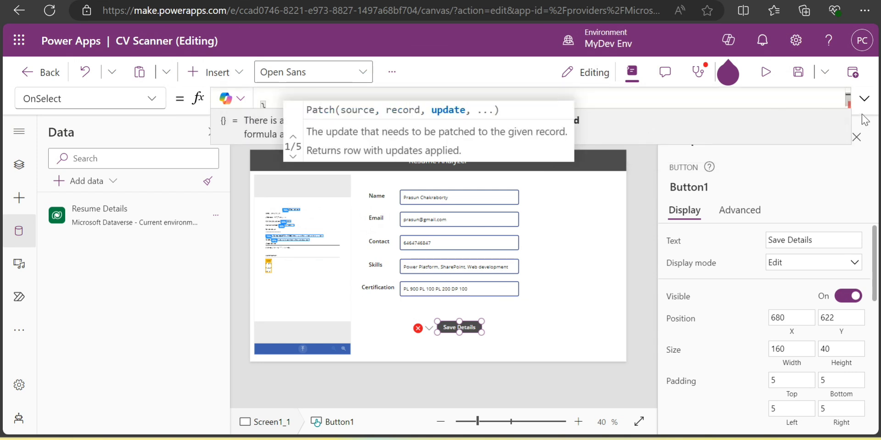
pyautogui.click(864, 98)
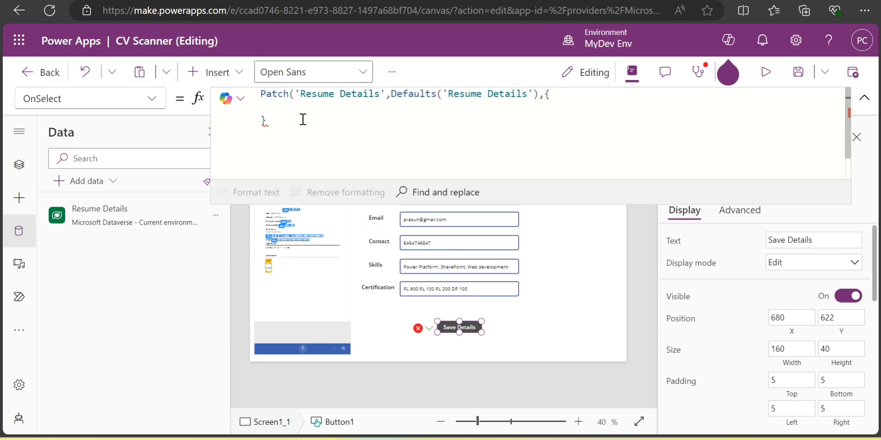
pyautogui.write(')')
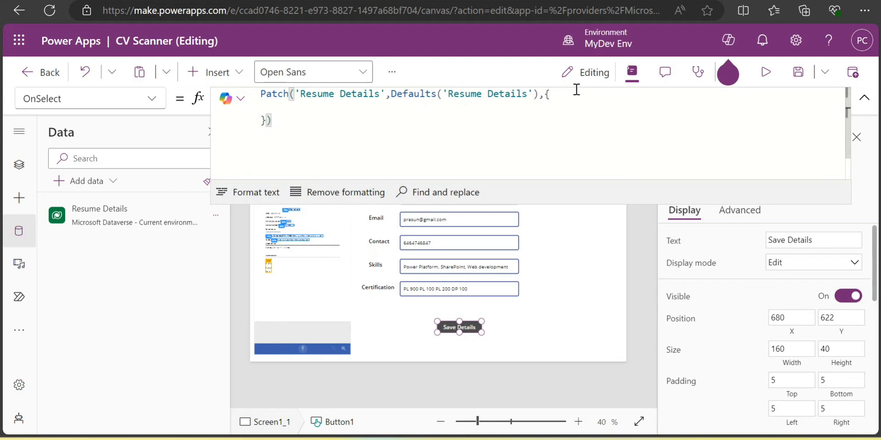
# Step: Map the Name column to TextInput1.Text inside the Patch update record
pyautogui.click(557, 94)
pyautogui.hotkey('shift', 'Return')
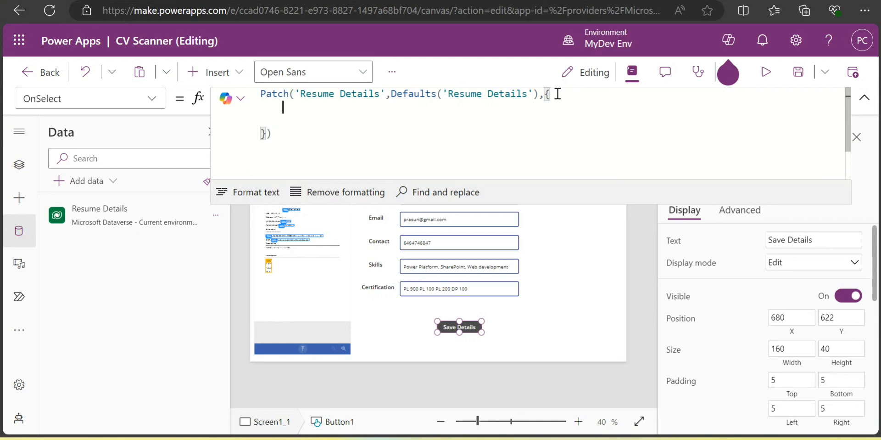
pyautogui.write('Can')
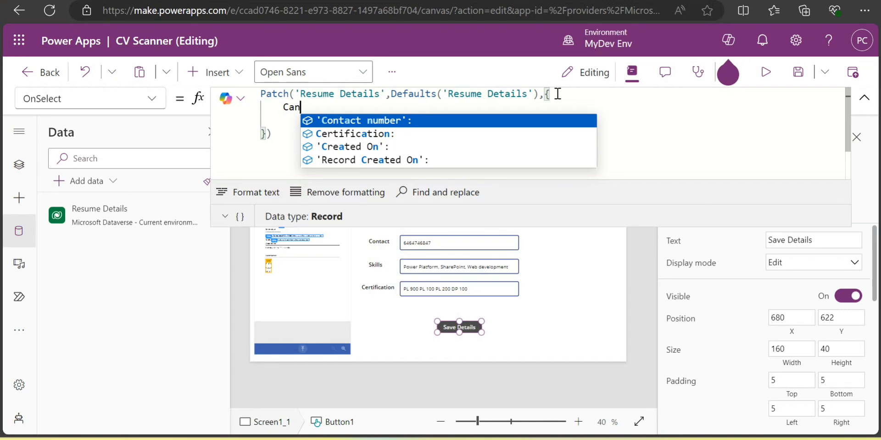
pyautogui.press('BackSpace')
pyautogui.press('BackSpace')
pyautogui.press('BackSpace')
pyautogui.write('Name')
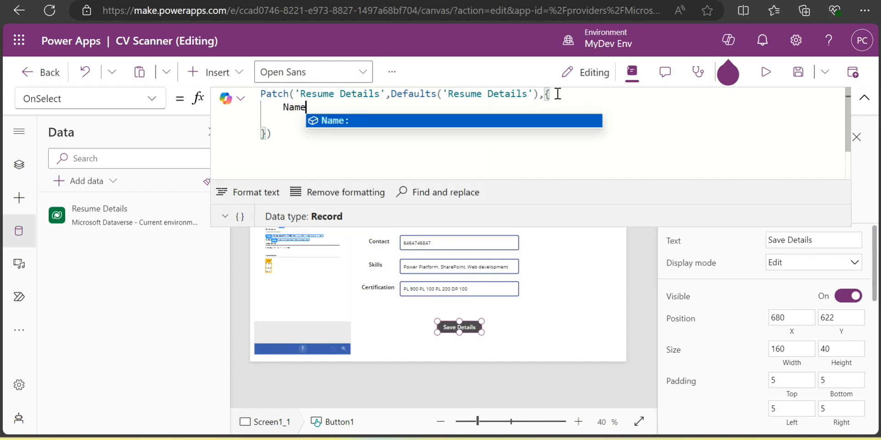
pyautogui.write(':text')
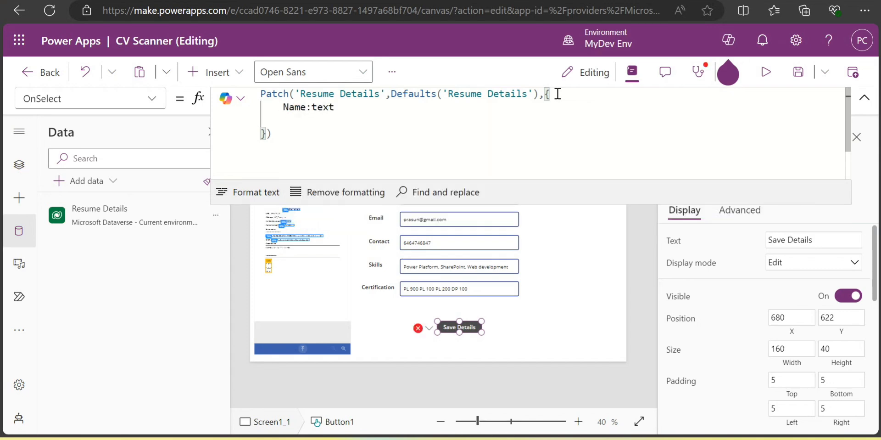
pyautogui.write('tinput')
pyautogui.press('BackSpace')
pyautogui.press('BackSpace')
pyautogui.press('BackSpace')
pyautogui.press('BackSpace')
pyautogui.press('BackSpace')
pyautogui.press('BackSpace')
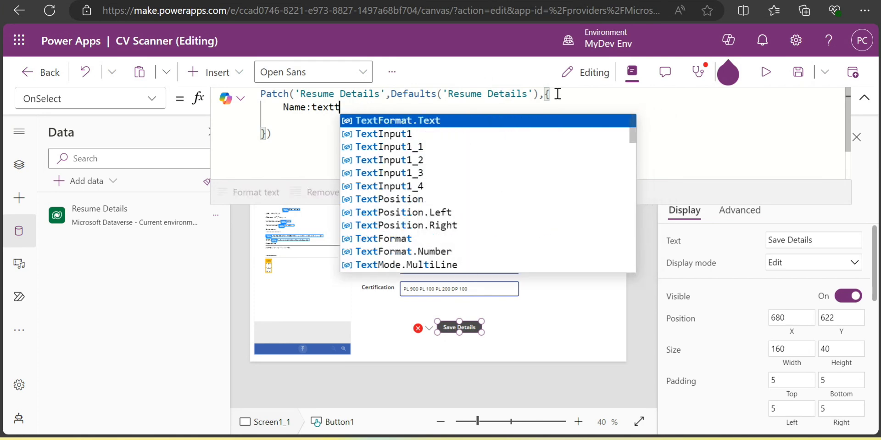
pyautogui.press('Down')
pyautogui.press('Down')
pyautogui.press('Down')
pyautogui.press('Down')
pyautogui.press('Tab')
pyautogui.write('.Text,')
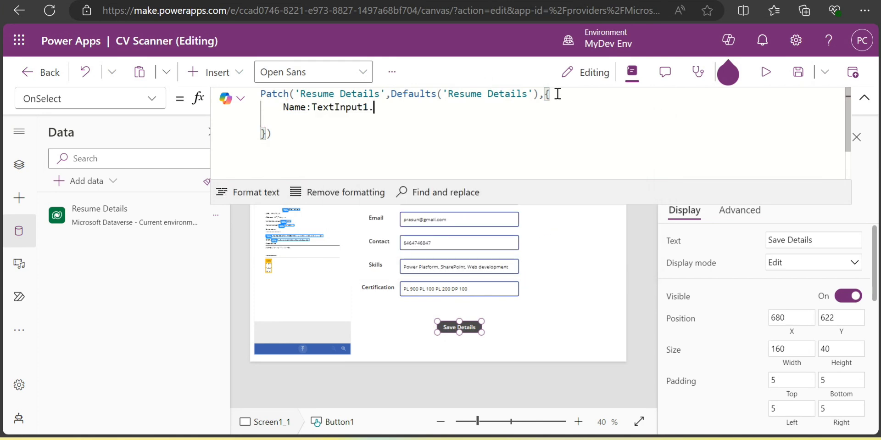
# Step: Start an Email entry on a new line of the update record and check the column names of the Resume Details table
pyautogui.press('Return')
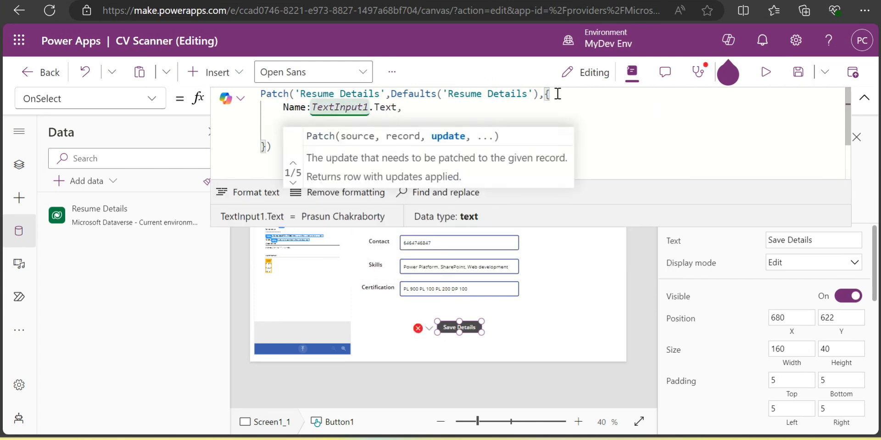
pyautogui.write('candida')
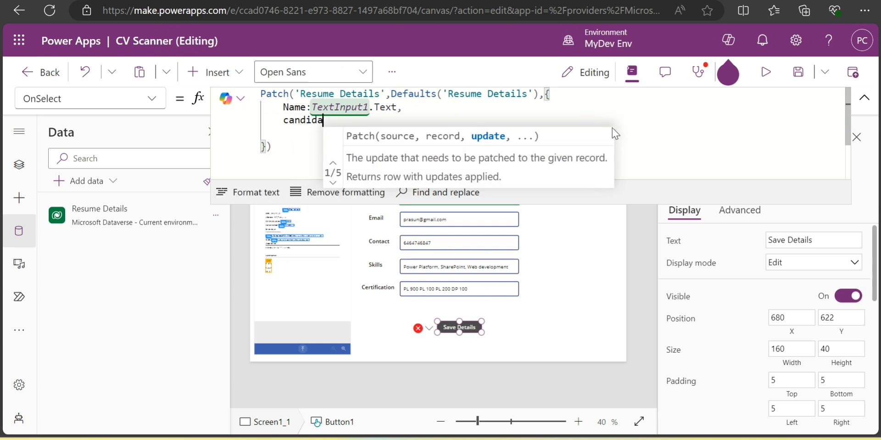
pyautogui.press('BackSpace')
pyautogui.press('BackSpace')
pyautogui.press('BackSpace')
pyautogui.press('BackSpace')
pyautogui.press('BackSpace')
pyautogui.press('BackSpace')
pyautogui.press('BackSpace')
pyautogui.write('Email')
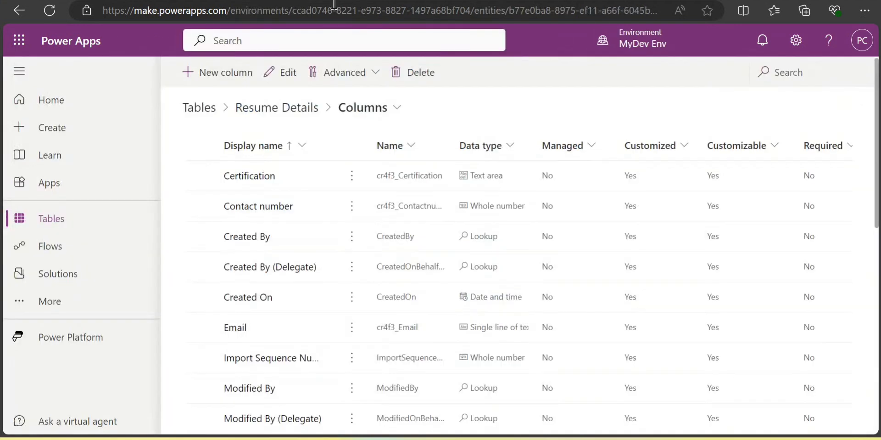
pyautogui.scroll(-2, 277, 291)
pyautogui.scroll(-6, 278, 291)
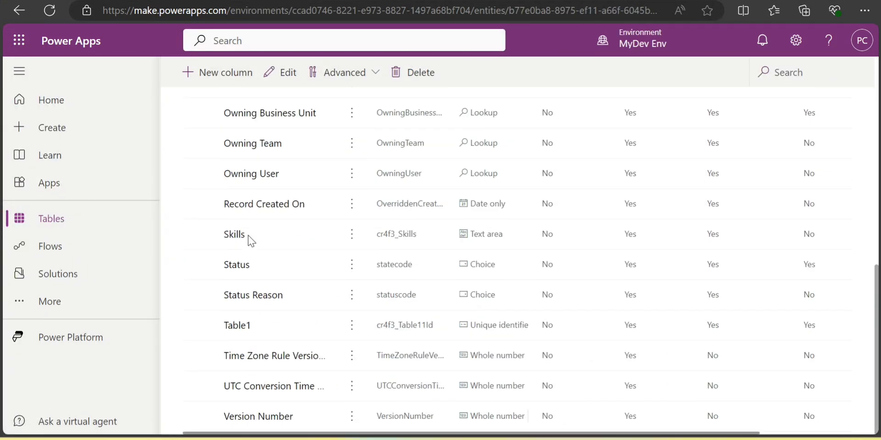
pyautogui.scroll(8, 325, 226)
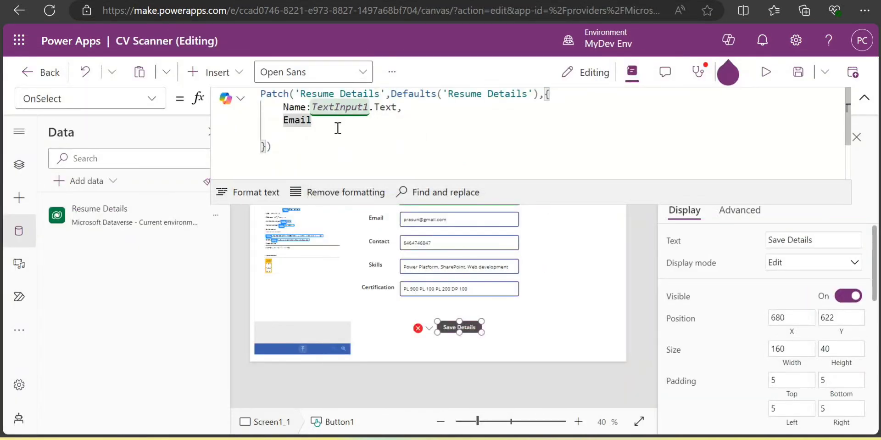
# Step: Check the Email text input's control name and map the Email column to TextInput1_1.Text in the Save Details Patch formula
pyautogui.write(':')
pyautogui.click(458, 218)
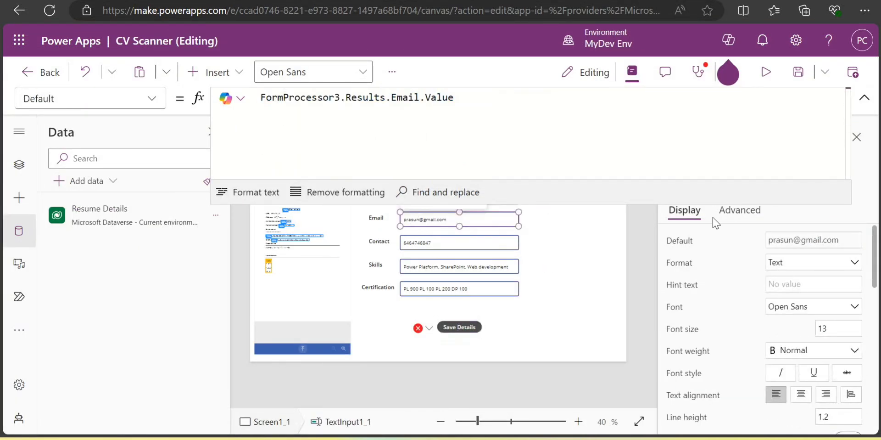
pyautogui.click(863, 105)
pyautogui.click(698, 188)
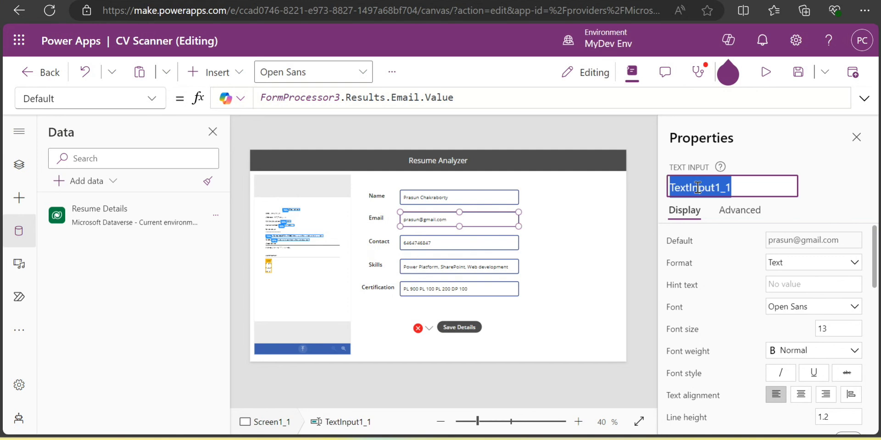
pyautogui.click(429, 327)
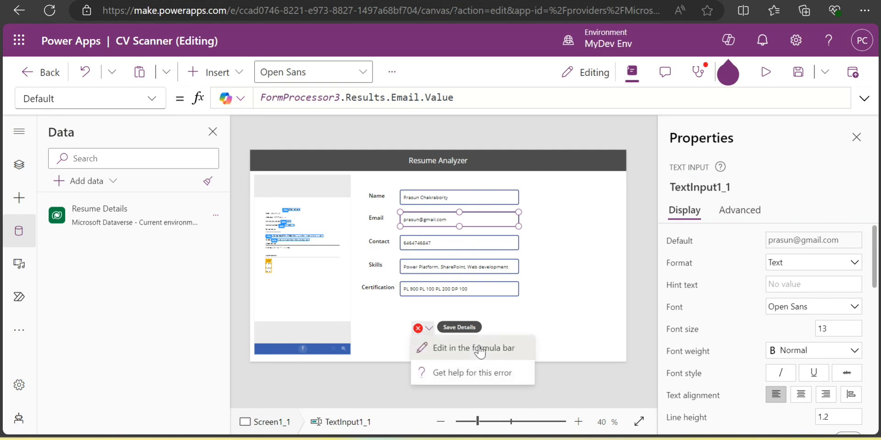
pyautogui.click(459, 346)
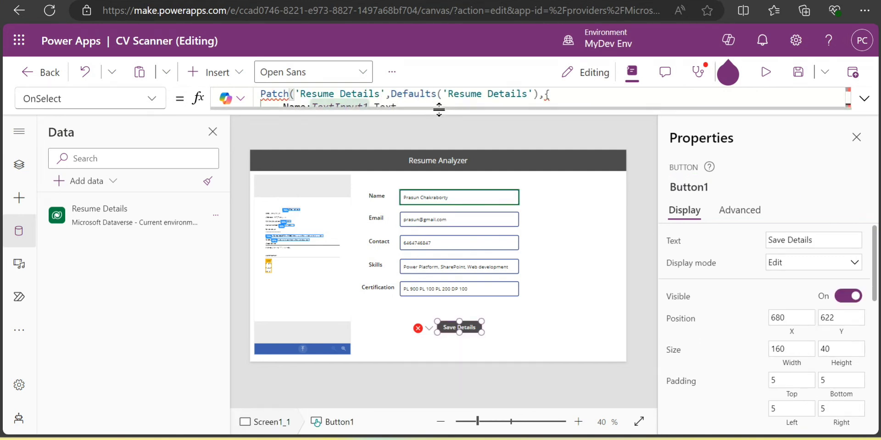
pyautogui.moveTo(438, 110); pyautogui.dragTo(439, 153)
pyautogui.click(356, 129)
pyautogui.write('Email:TextInput1_1')
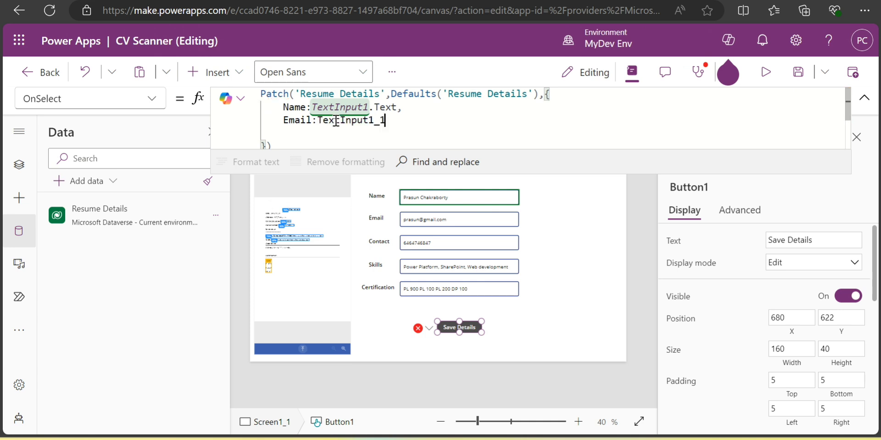
pyautogui.write('.Text,')
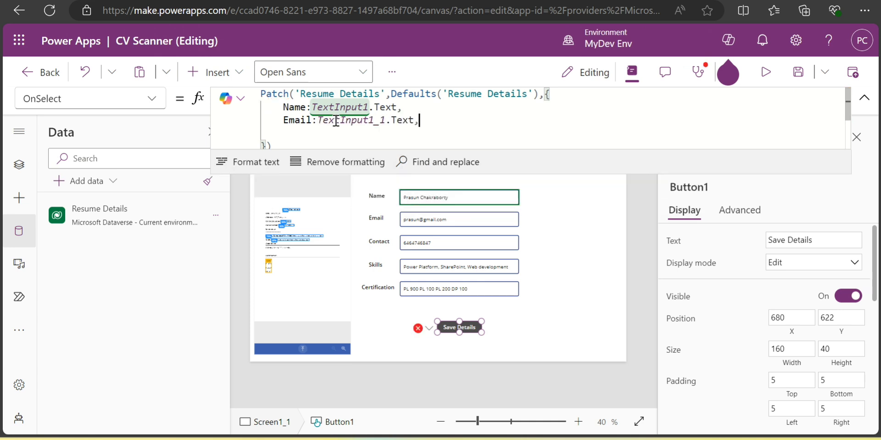
# Step: Map the 'Contact number' column to TextInput1_2.Text on a new line of the update record
pyautogui.hotkey('shift', 'Return')
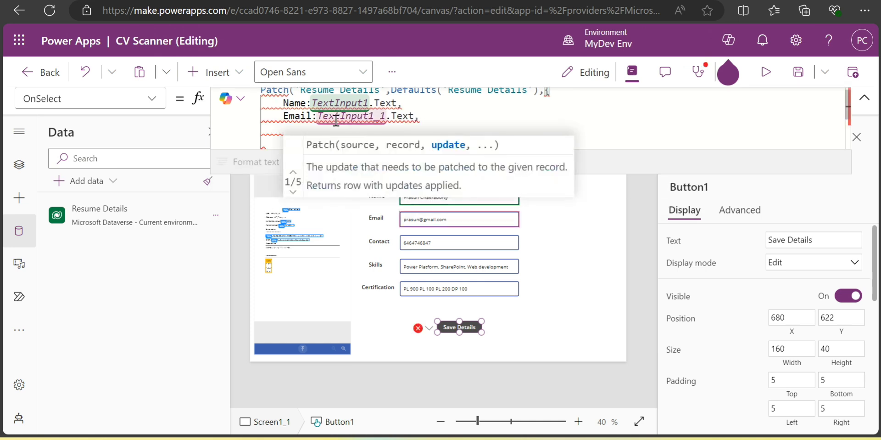
pyautogui.write('Con')
pyautogui.press('Tab')
pyautogui.write(':')
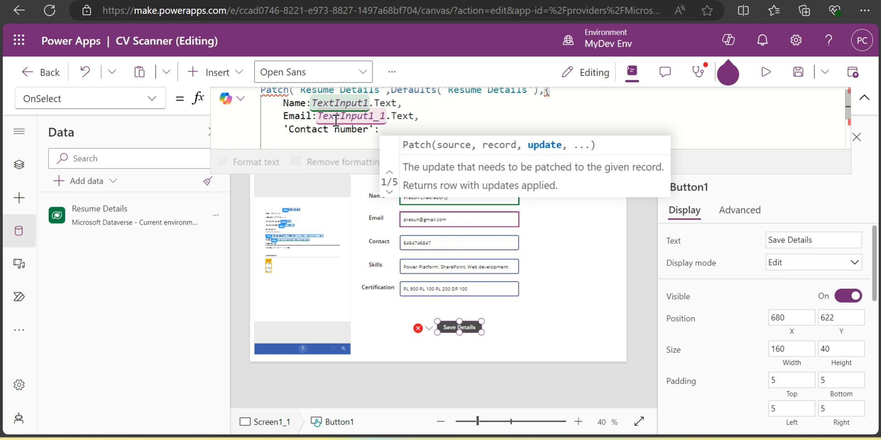
pyautogui.write('text')
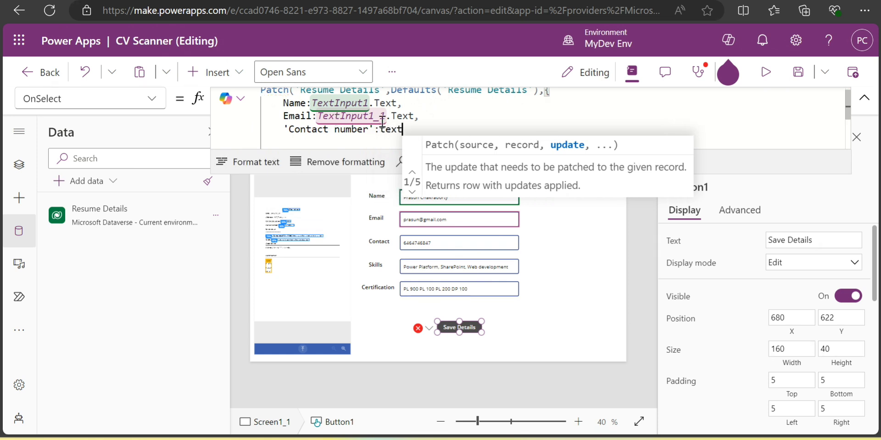
pyautogui.write('input1_2.te')
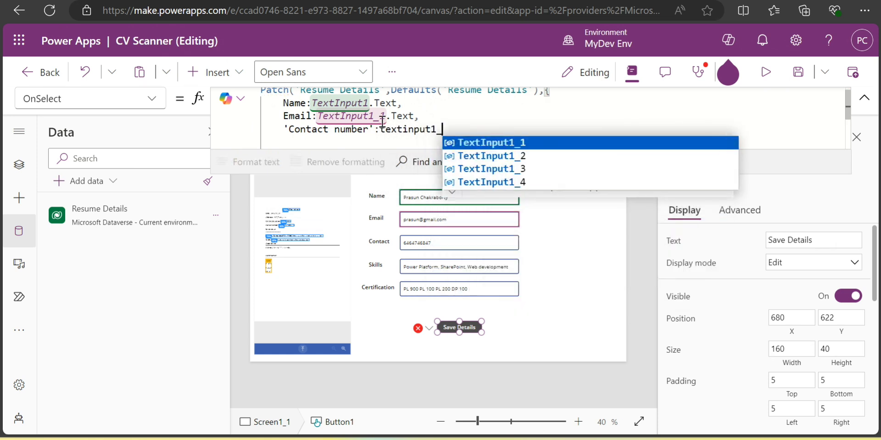
pyautogui.press('Tab')
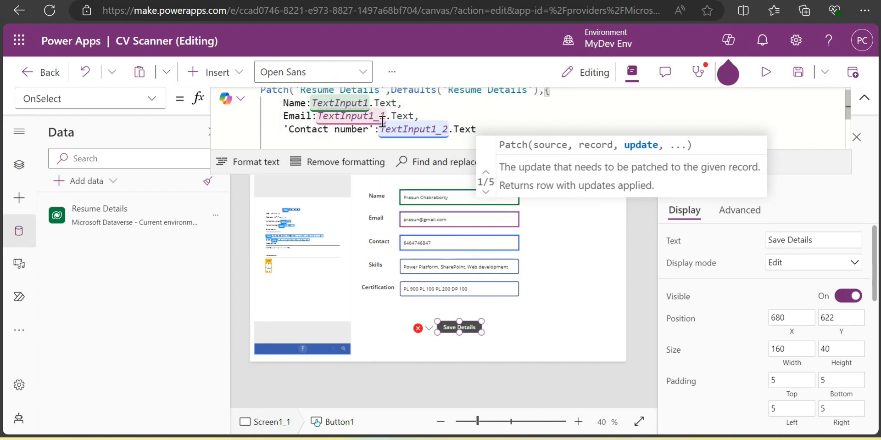
pyautogui.write(',')
# Step: Map the Skills column to TextInput1_3.Text on a new line of the update record
pyautogui.press('Return')
pyautogui.write('skill')
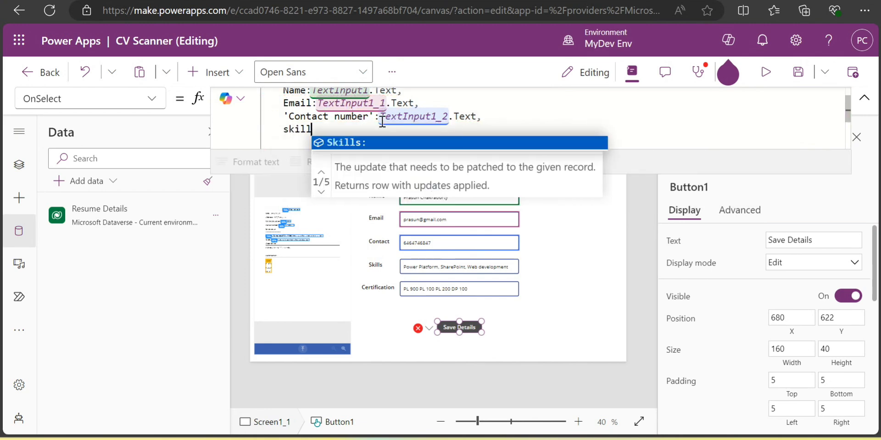
pyautogui.press('Tab')
pyautogui.write(':text')
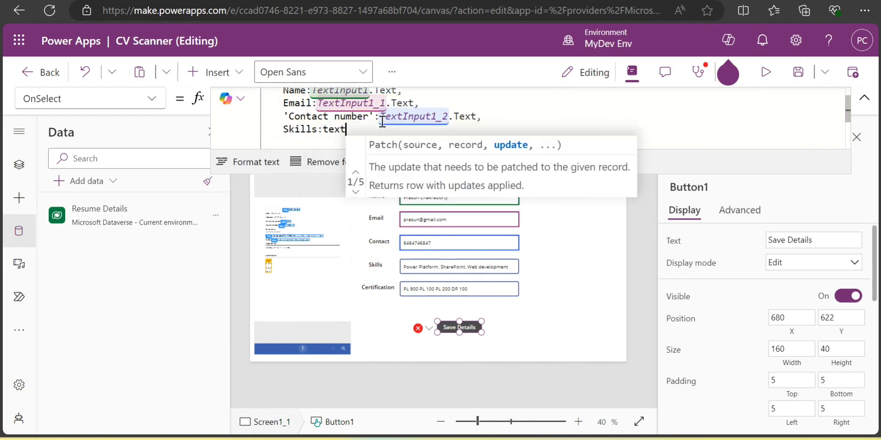
pyautogui.write('input')
pyautogui.press('Tab')
pyautogui.write('_3')
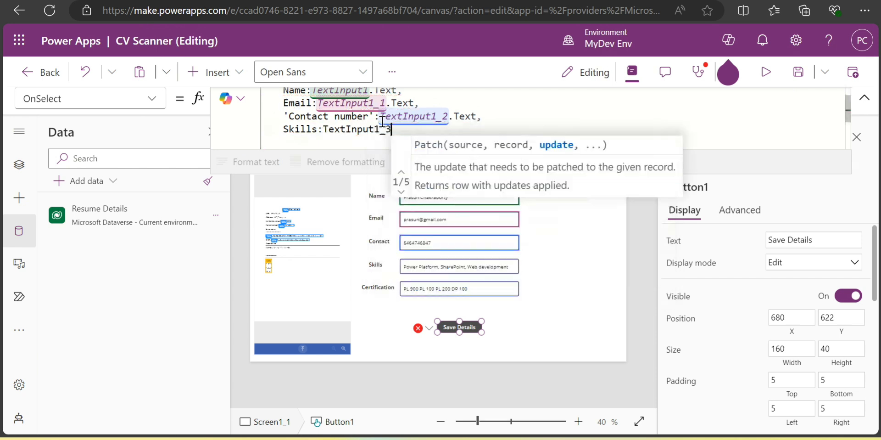
pyautogui.write('.text')
pyautogui.press('Tab')
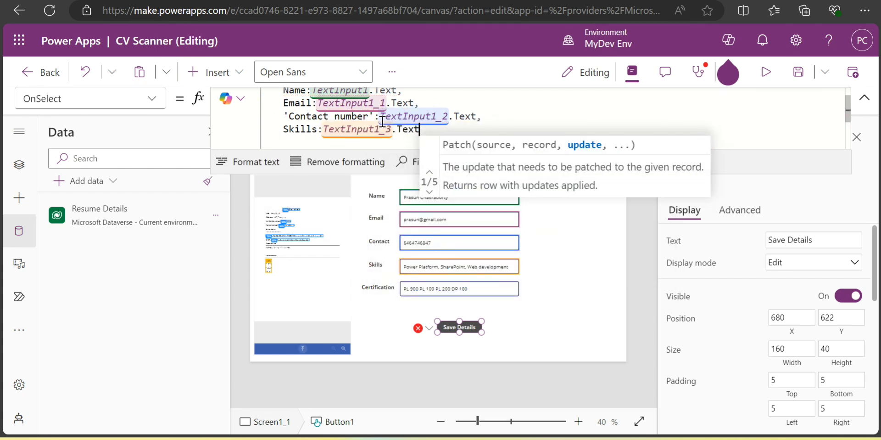
pyautogui.write(',')
# Step: Map the Certification column to TextInput1_4.Text on a new line of the update record
pyautogui.hotkey('shift', 'Return')
pyautogui.write('certifi')
pyautogui.press('Tab')
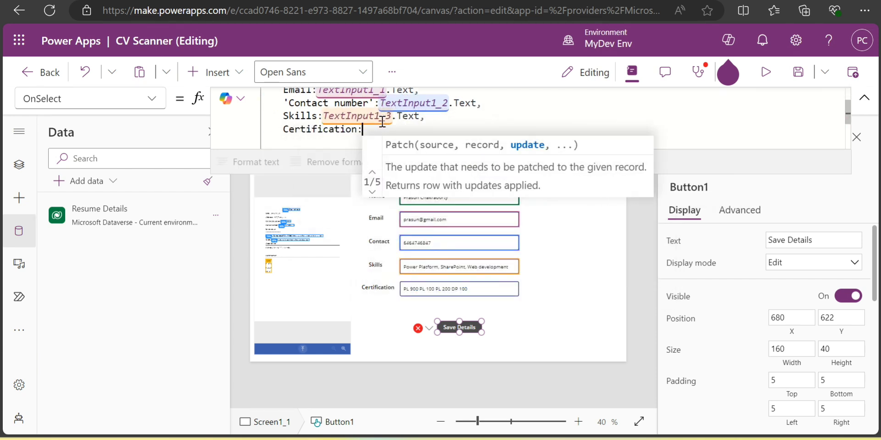
pyautogui.write('text')
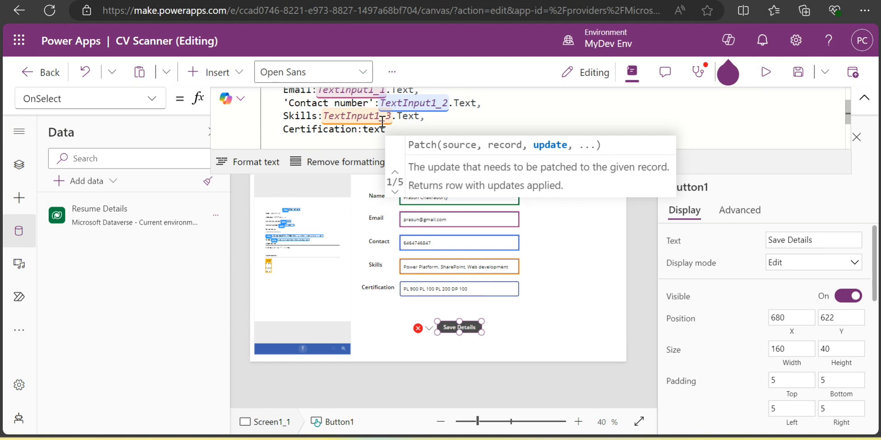
pyautogui.write('input')
pyautogui.press('Down')
pyautogui.press('Down')
pyautogui.press('Down')
pyautogui.press('Down')
pyautogui.press('Tab')
pyautogui.write('.')
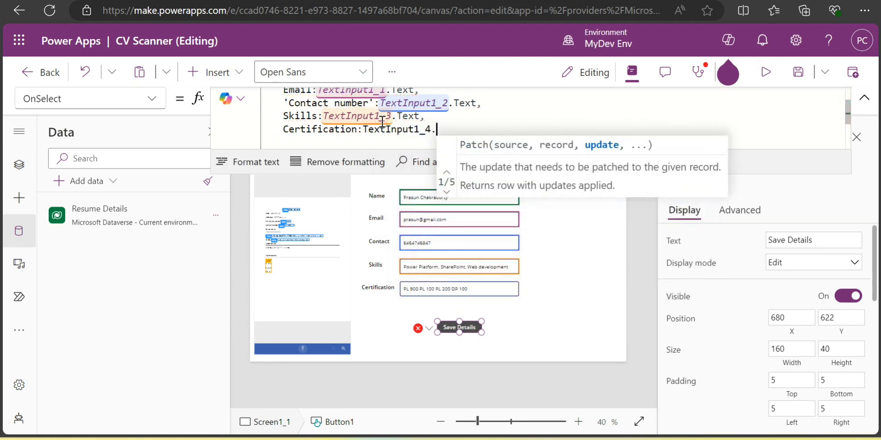
pyautogui.press('Tab')
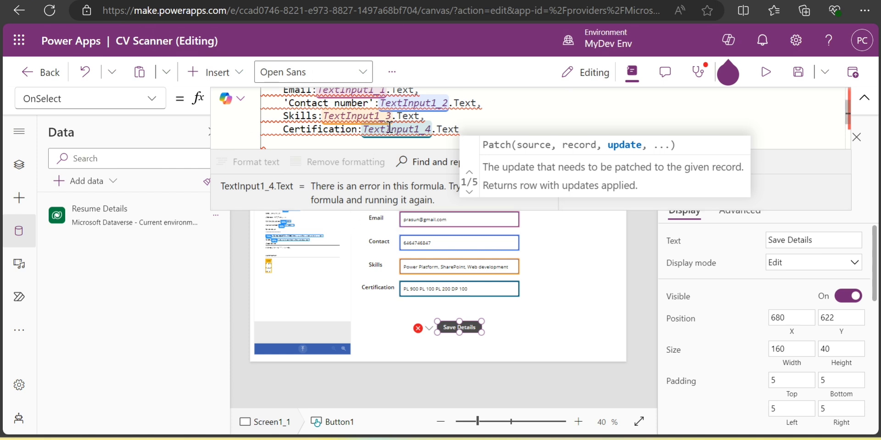
# Step: Enlarge the formula editing area and check the lines of the Patch formula for the cause of the error
pyautogui.scroll(-1, 389, 128)
pyautogui.scroll(2, 307, 123)
pyautogui.scroll(-1, 351, 128)
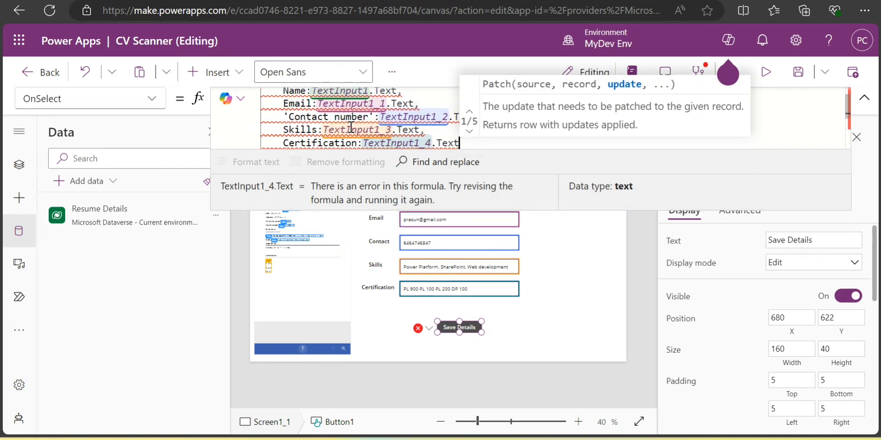
pyautogui.scroll(-1, 351, 128)
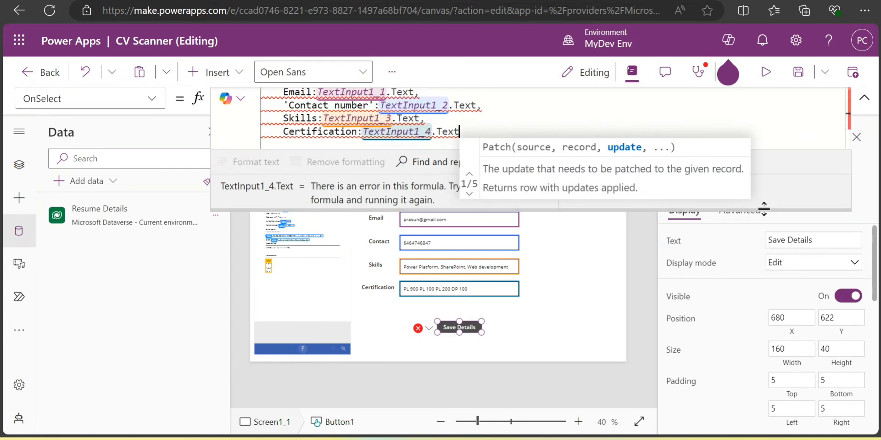
pyautogui.moveTo(764, 209); pyautogui.dragTo(732, 306)
pyautogui.scroll(1, 456, 185)
pyautogui.moveTo(389, 162)
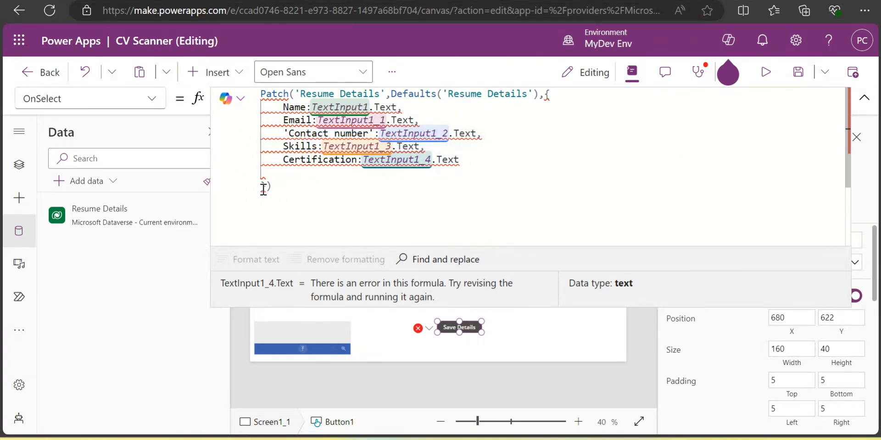
pyautogui.moveTo(339, 108)
pyautogui.moveTo(379, 134)
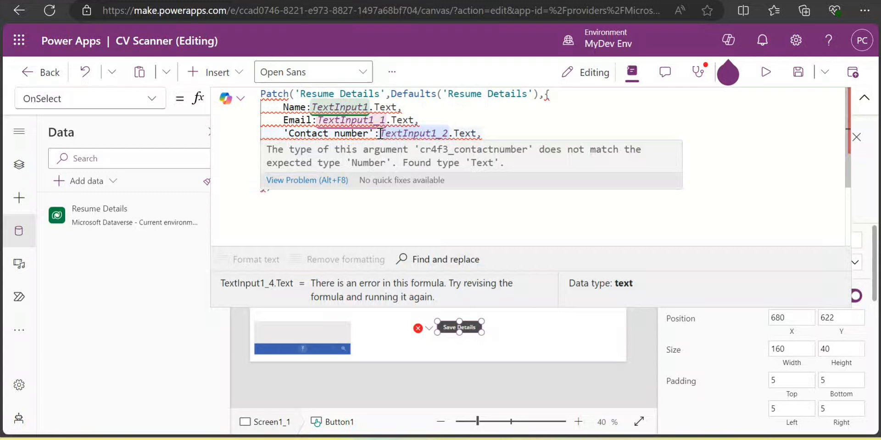
# Step: Wrap TextInput1_2.Text in a Value() function on the 'Contact number' line of the Patch formula
pyautogui.moveTo(382, 133); pyautogui.dragTo(481, 133)
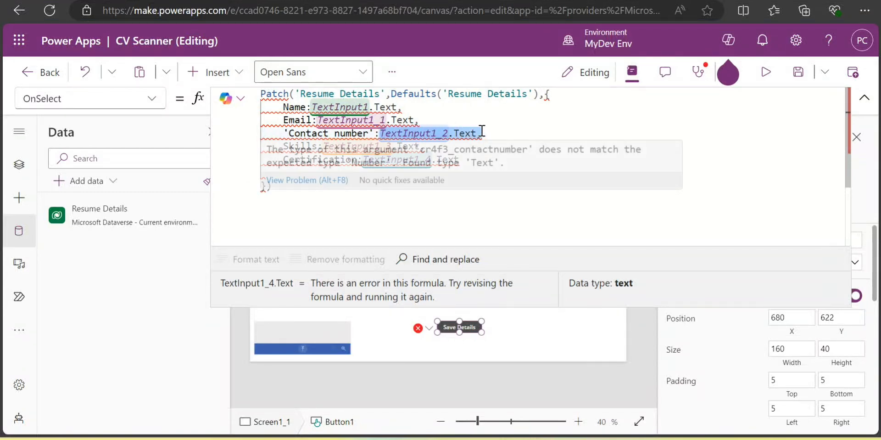
pyautogui.click(382, 133)
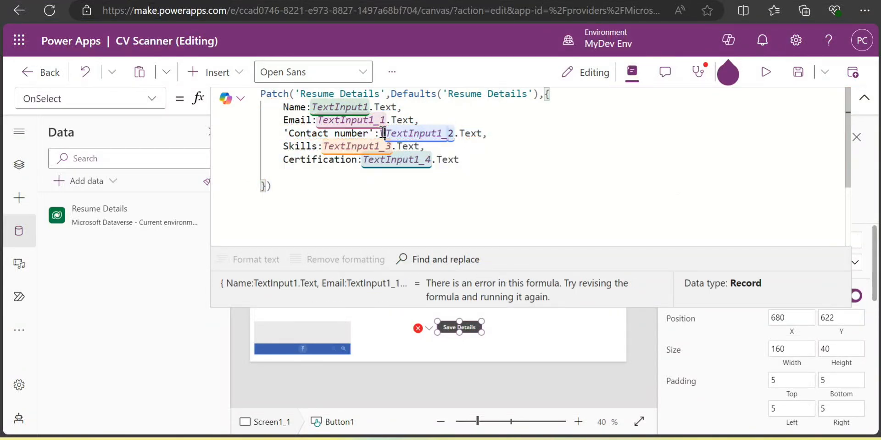
pyautogui.write('Value(')
pyautogui.press('Right')
pyautogui.press('Right')
pyautogui.press('Right')
pyautogui.press('Right')
pyautogui.press('Right')
pyautogui.press('Right')
pyautogui.press('Right')
pyautogui.press('Right')
pyautogui.press('Right')
pyautogui.press('Right')
pyautogui.press('Right')
pyautogui.press('Right')
pyautogui.press('Right')
pyautogui.press('Right')
pyautogui.press('Right')
pyautogui.press('Right')
pyautogui.press('Right')
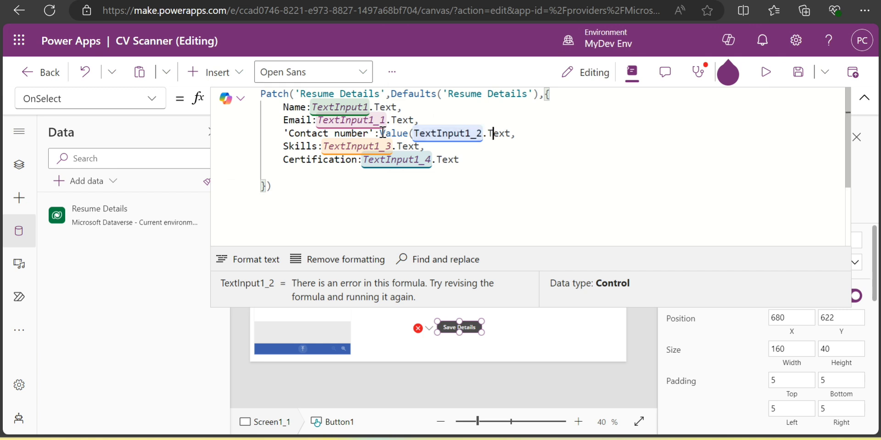
pyautogui.write(')')
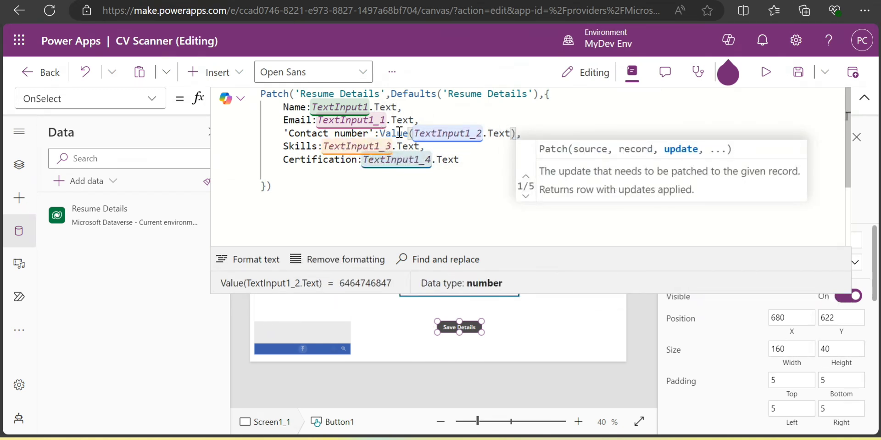
# Step: Add Notify("Resume details is added succefully",NotificationType.Success) after the Patch call, separated by a semicolon
pyautogui.click(286, 192)
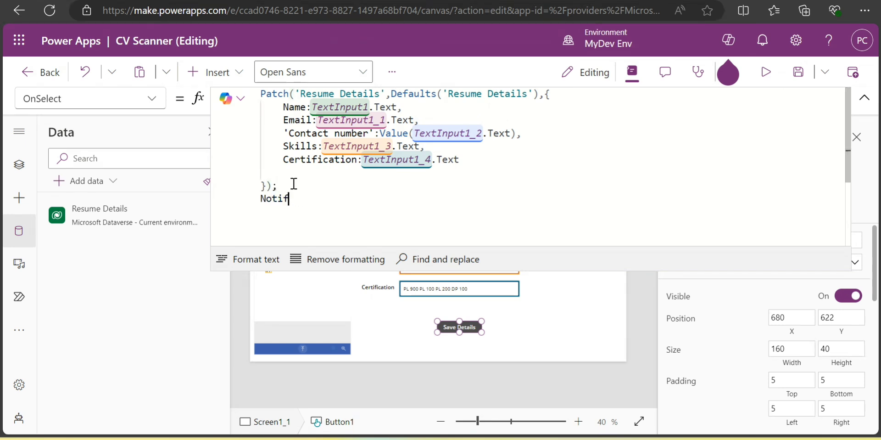
pyautogui.press('Tab')
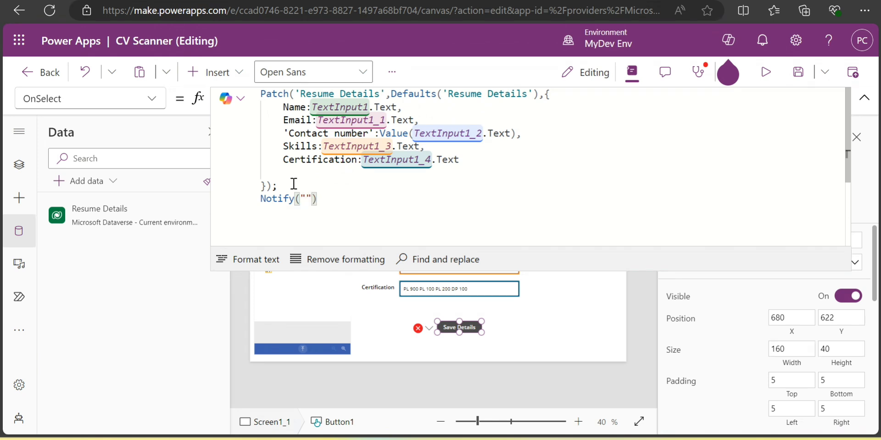
pyautogui.write('"Resume details is ')
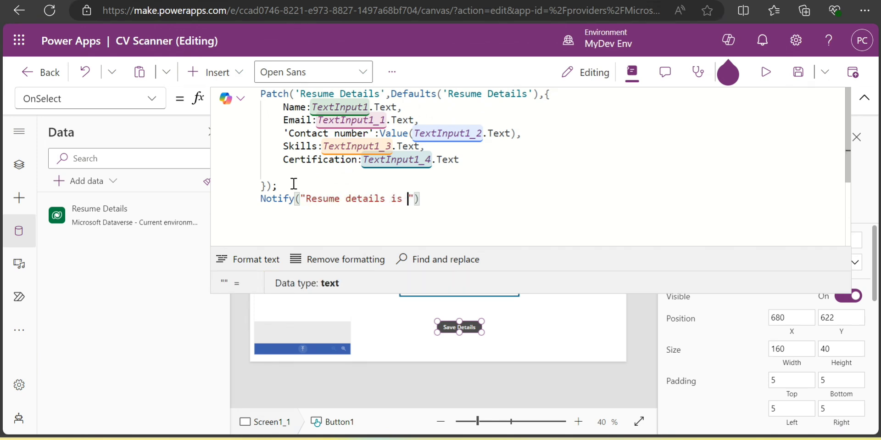
pyautogui.write('added succefully"')
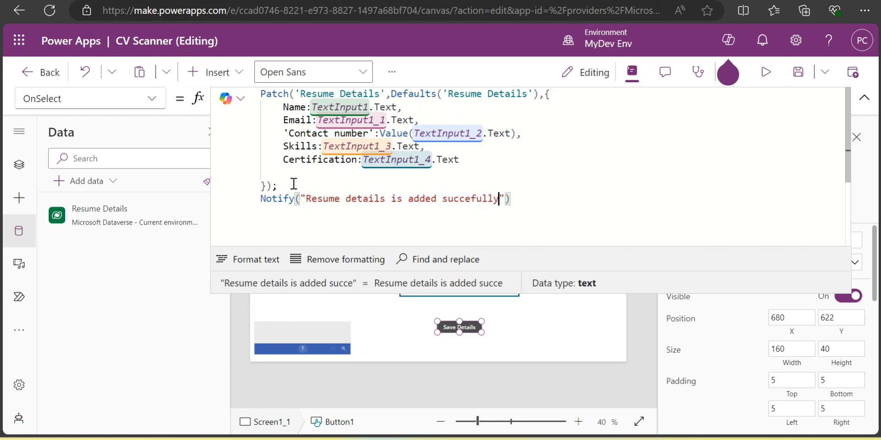
pyautogui.write(',')
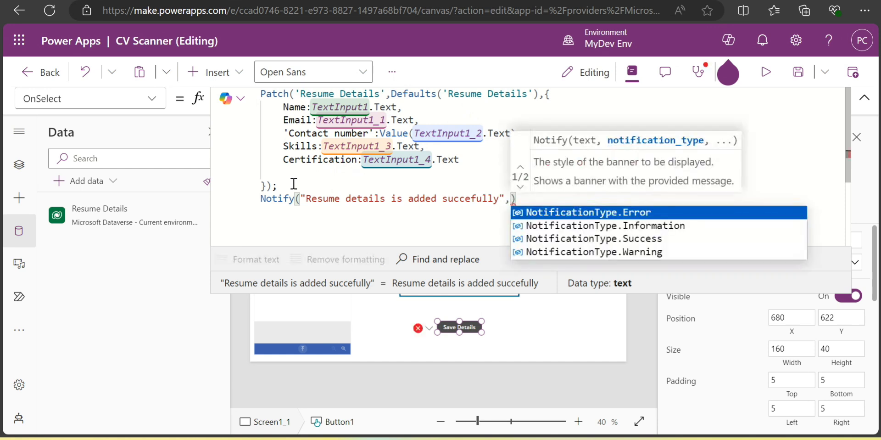
pyautogui.press('Down')
pyautogui.press('Down')
pyautogui.press('Tab')
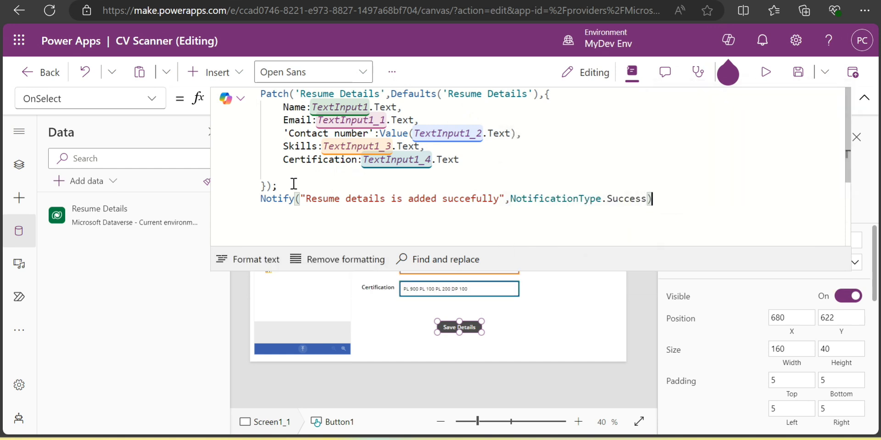
# Step: Test saving the extracted resume details in the app preview and return to the editor
pyautogui.click(765, 72)
pyautogui.click(465, 342)
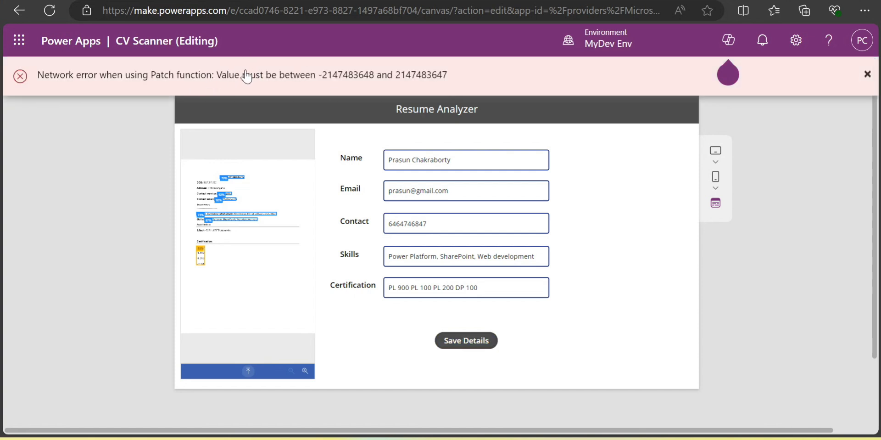
pyautogui.click(866, 74)
pyautogui.click(849, 79)
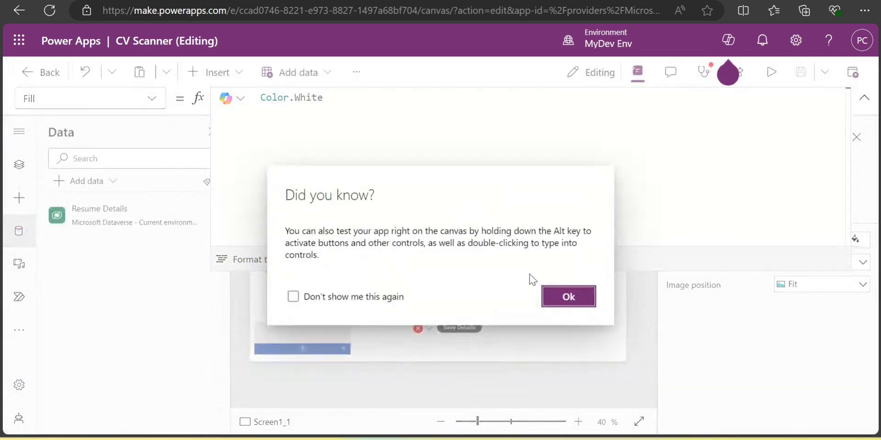
pyautogui.click(565, 300)
# Step: Show the Save Details button's flagged formula from its error indicator and collapse the enlarged formula area
pyautogui.click(423, 327)
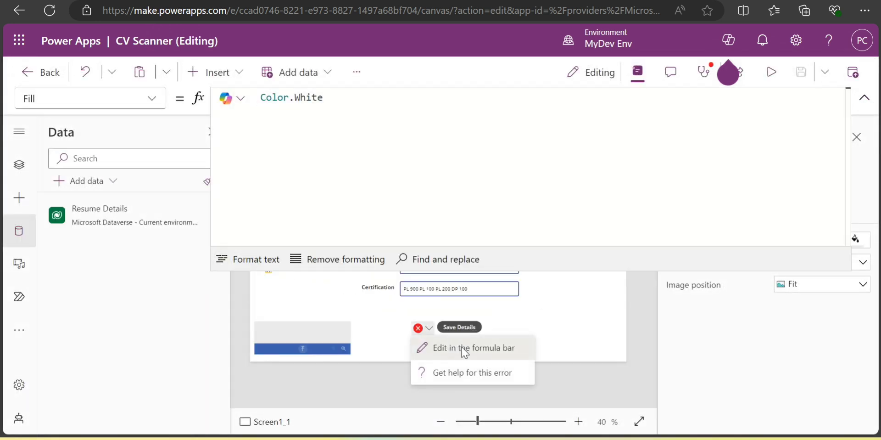
pyautogui.click(464, 349)
pyautogui.click(864, 97)
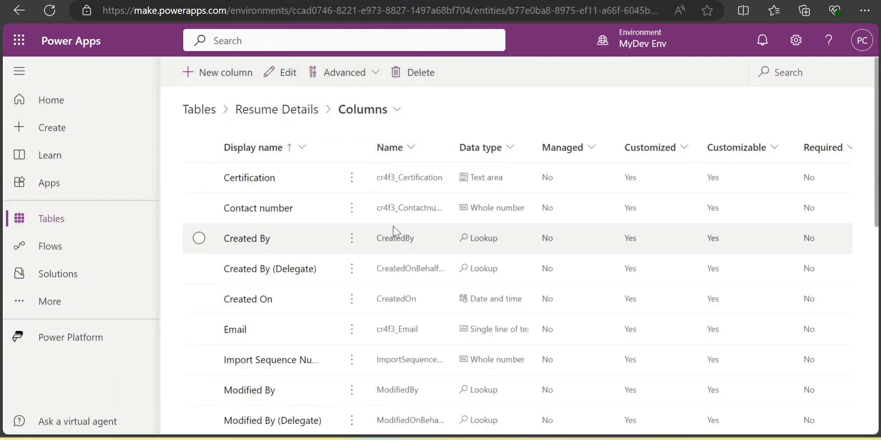
# Step: Switch to the Resume Details table's column list and open the Contact number column for editing
pyautogui.scroll(-2, 275, 301)
pyautogui.scroll(2, 310, 318)
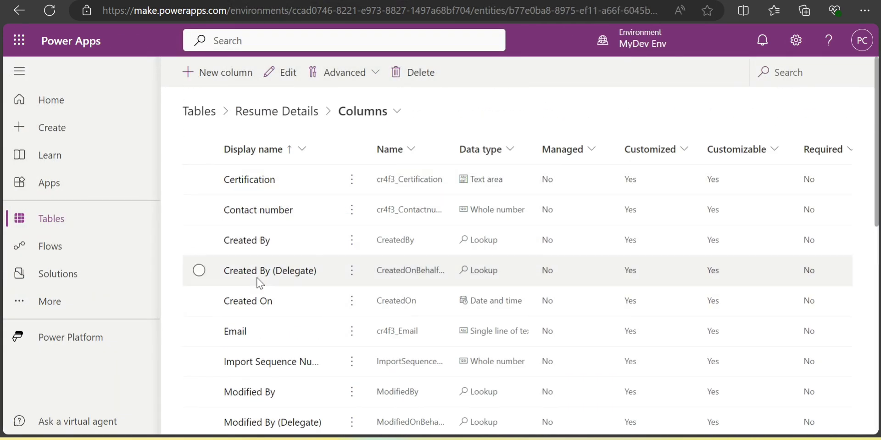
pyautogui.scroll(-5, 257, 285)
pyautogui.scroll(5, 271, 230)
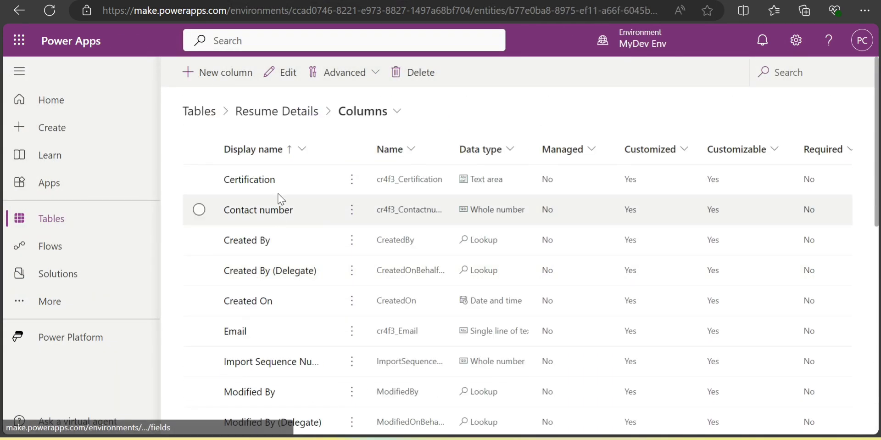
pyautogui.click(352, 211)
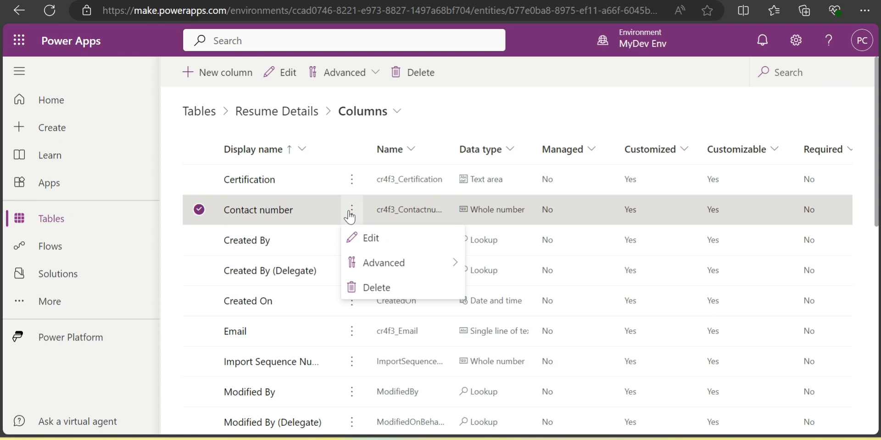
pyautogui.click(395, 247)
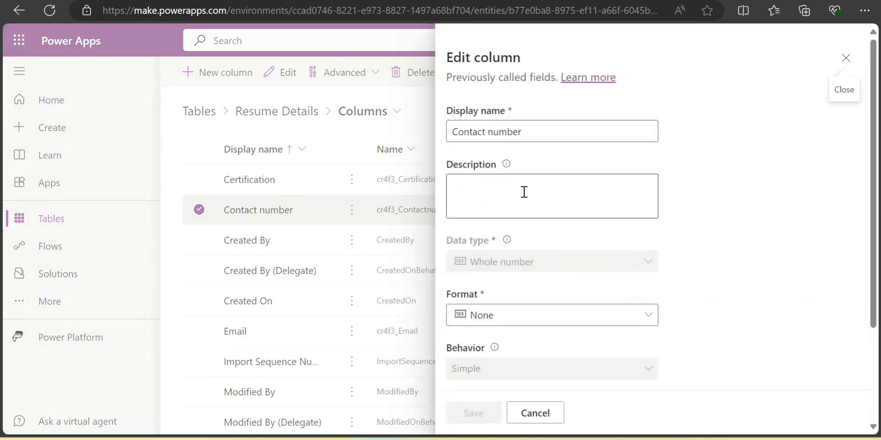
# Step: Set the Contact number column's minimum value to 0 in its advanced options
pyautogui.scroll(-3, 509, 271)
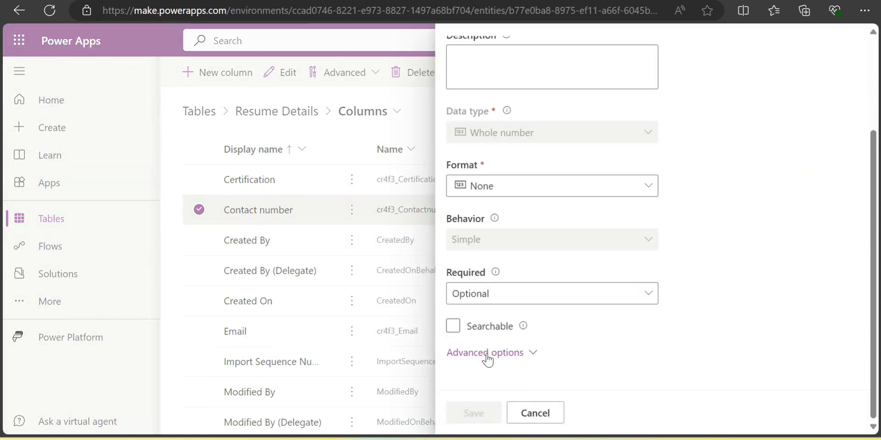
pyautogui.click(487, 353)
pyautogui.scroll(-5, 508, 269)
pyautogui.click(537, 235)
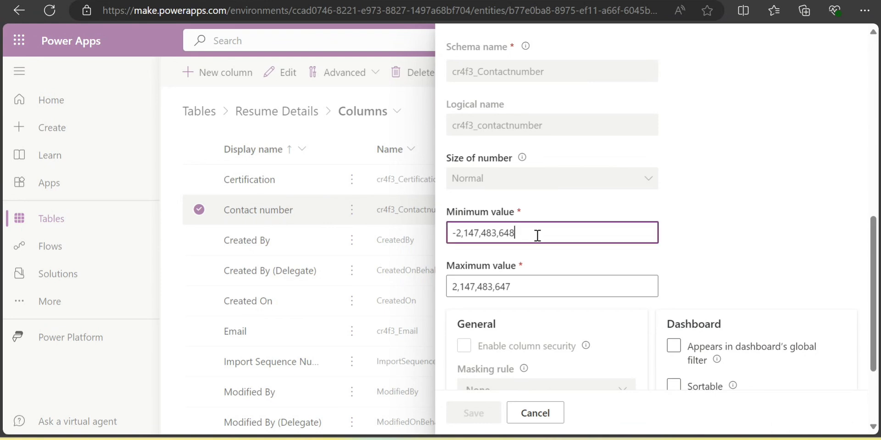
pyautogui.hotkey('ctrl', 'a')
pyautogui.write('0')
pyautogui.press('Tab')
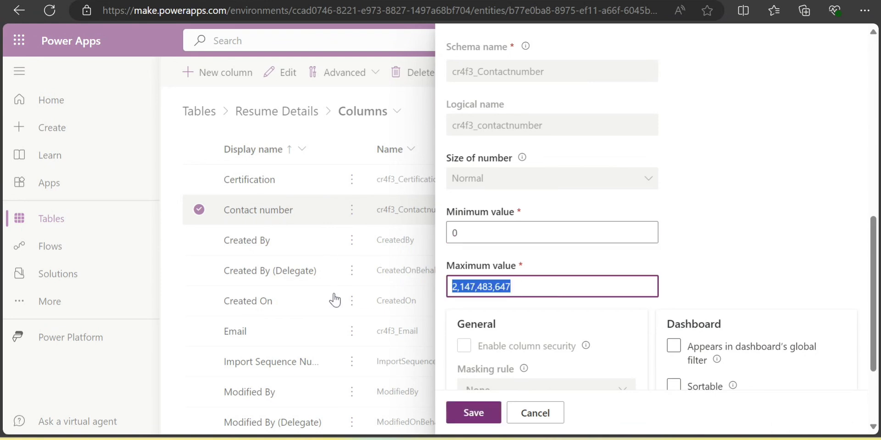
pyautogui.press('BackSpace')
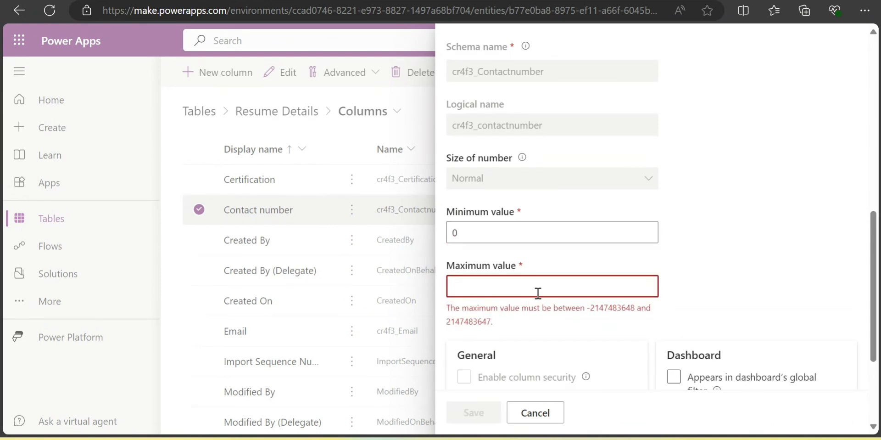
pyautogui.moveTo(490, 321); pyautogui.dragTo(448, 321)
pyautogui.hotkey('ctrl', 'c')
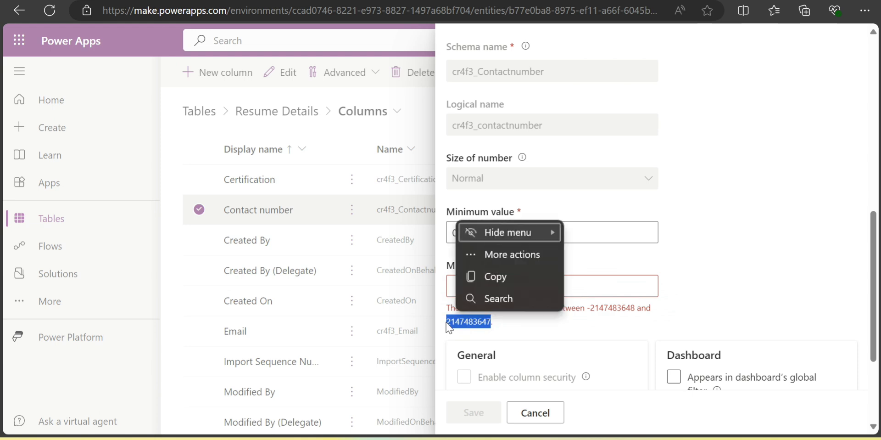
pyautogui.click(589, 285)
pyautogui.hotkey('ctrl', 'v')
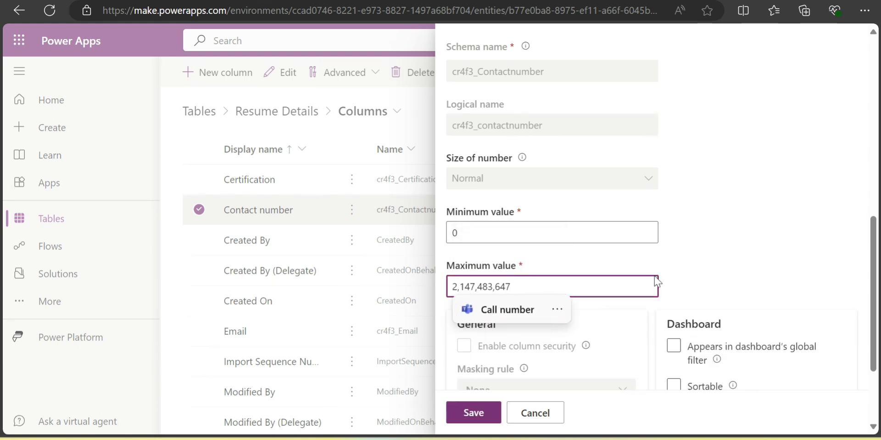
pyautogui.scroll(-2, 681, 277)
pyautogui.click(683, 280)
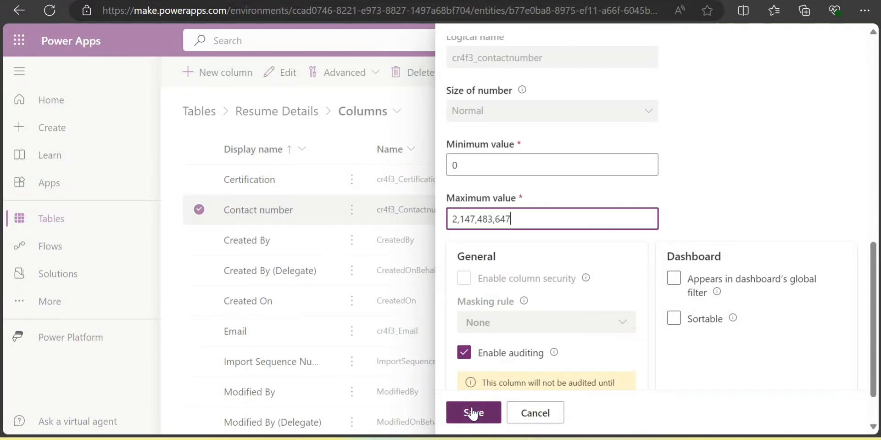
pyautogui.write('8')
pyautogui.press('BackSpace')
pyautogui.click(476, 412)
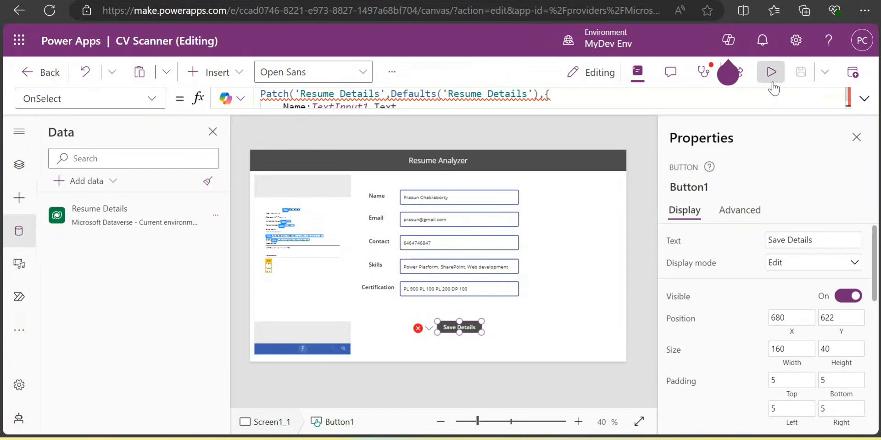
# Step: Preview the app to check the extracted Contact value, and close the preview
pyautogui.click(771, 72)
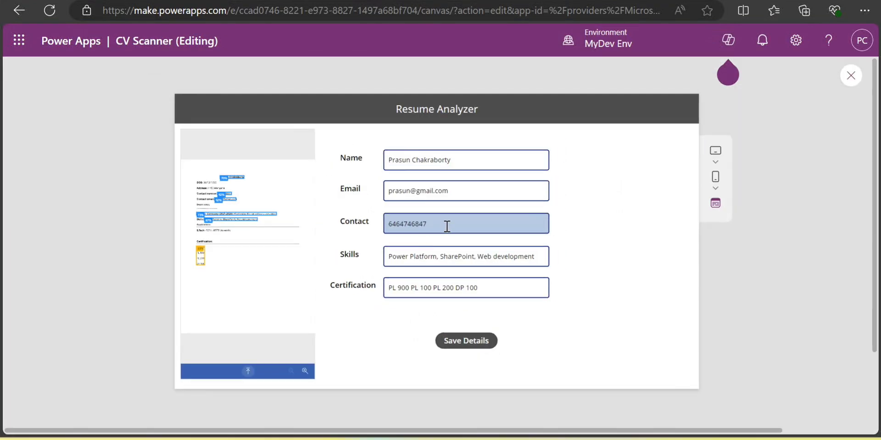
pyautogui.click(447, 225)
pyautogui.moveTo(444, 225); pyautogui.dragTo(379, 229)
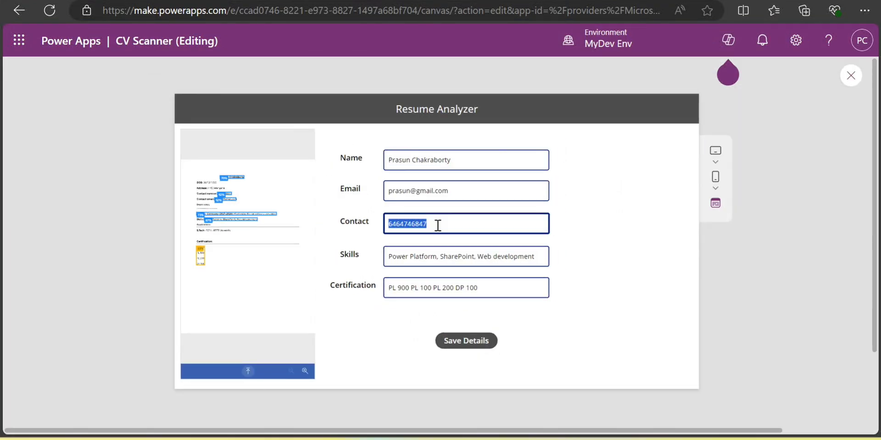
pyautogui.click(851, 75)
# Step: Refresh the Resume Details data source and try the Save Details button on the canvas
pyautogui.click(568, 299)
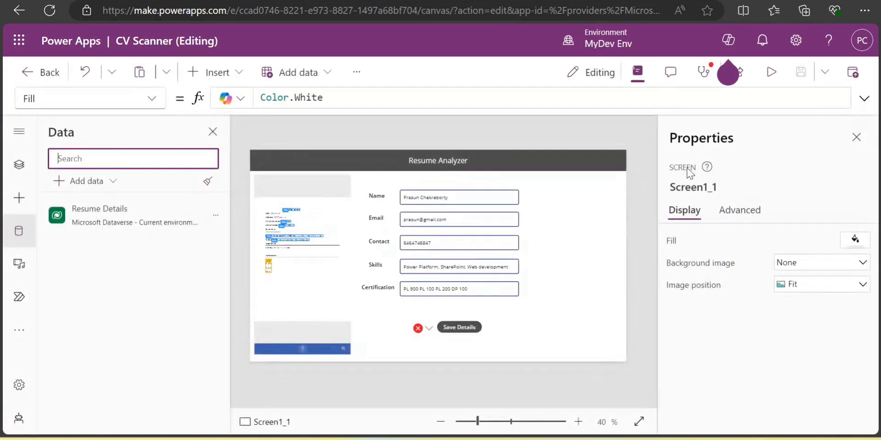
pyautogui.click(216, 214)
pyautogui.click(236, 263)
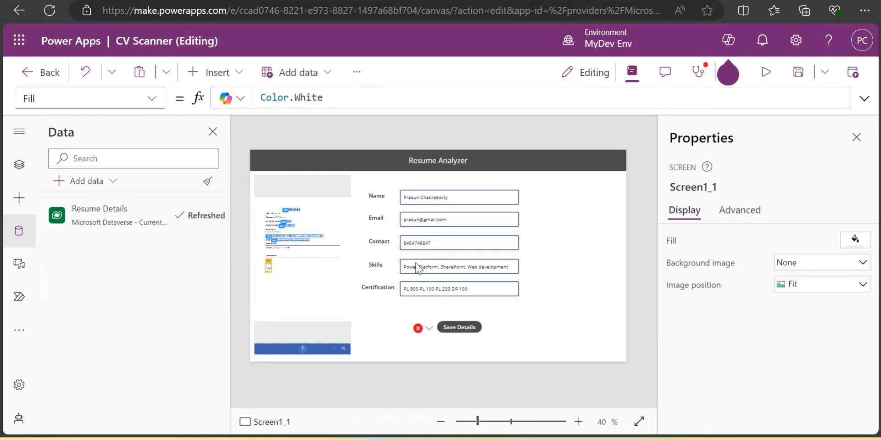
pyautogui.keyDown('alt'); pyautogui.click(458, 327); pyautogui.keyUp('alt')
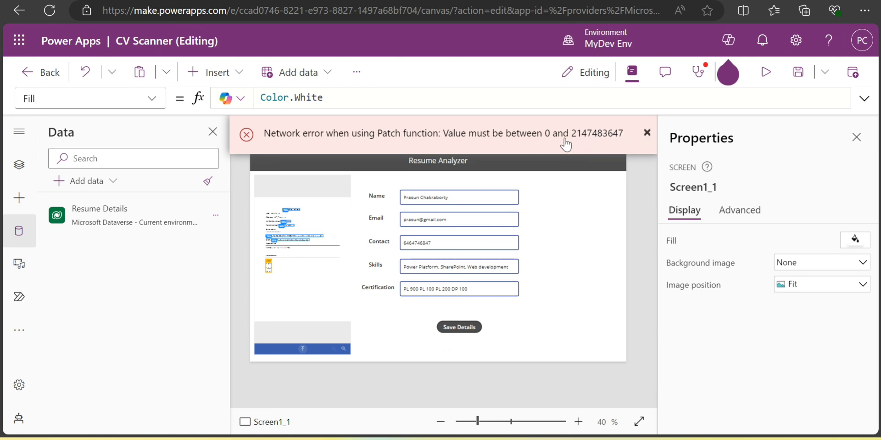
# Step: Preview the app, replace the Contact value with a shorter test phone number, and save the resume details
pyautogui.click(765, 72)
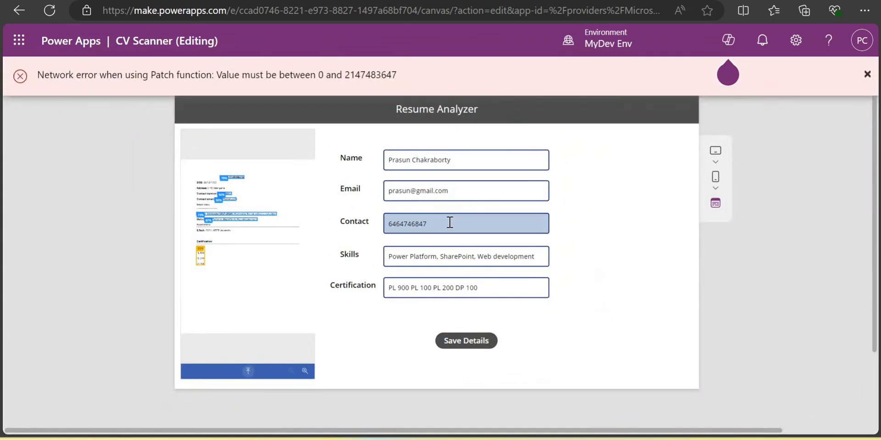
pyautogui.moveTo(450, 222); pyautogui.dragTo(347, 232)
pyautogui.write('12345655')
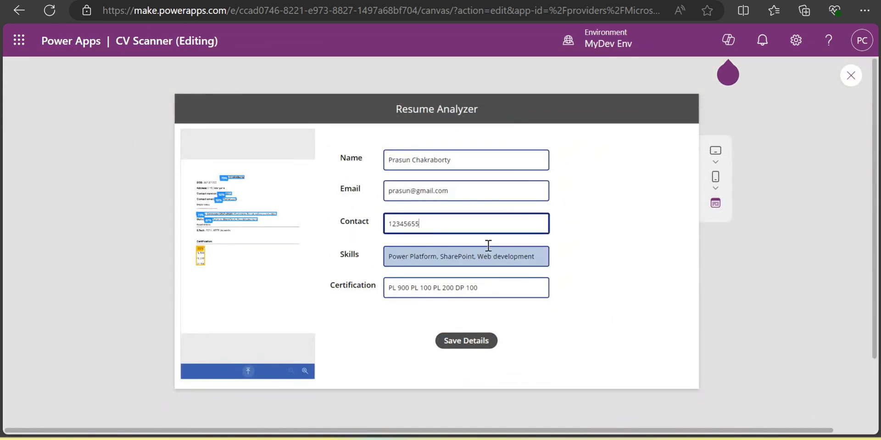
pyautogui.doubleClick(432, 225)
pyautogui.click(654, 225)
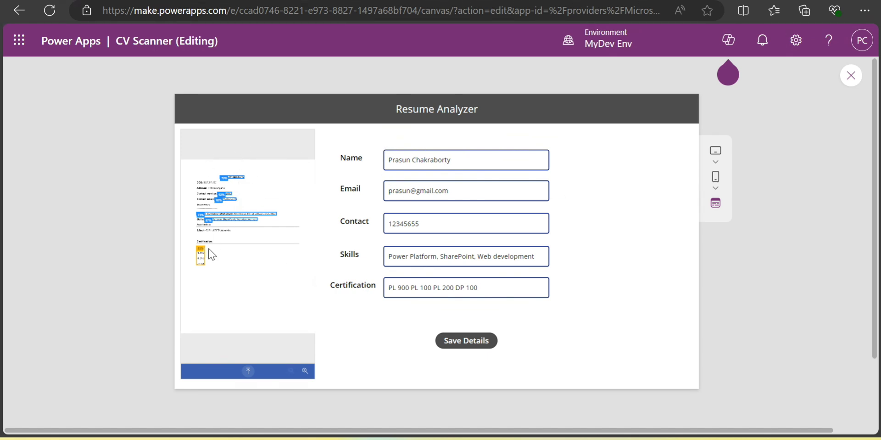
pyautogui.click(482, 344)
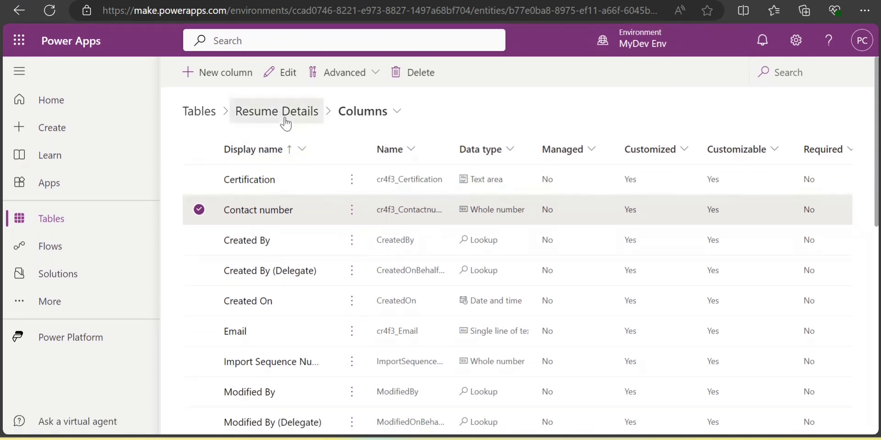
# Step: Switch to the Resume Details table's overview and check its columns and data section for the saved record
pyautogui.click(276, 111)
pyautogui.scroll(-3, 353, 299)
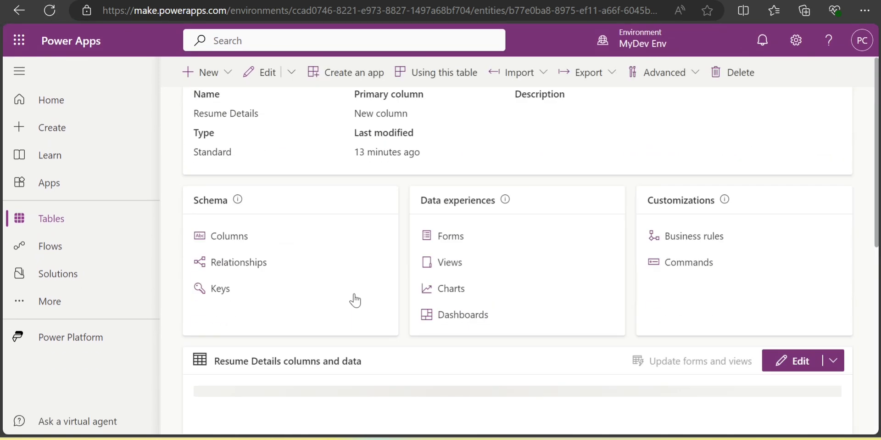
pyautogui.scroll(1, 427, 306)
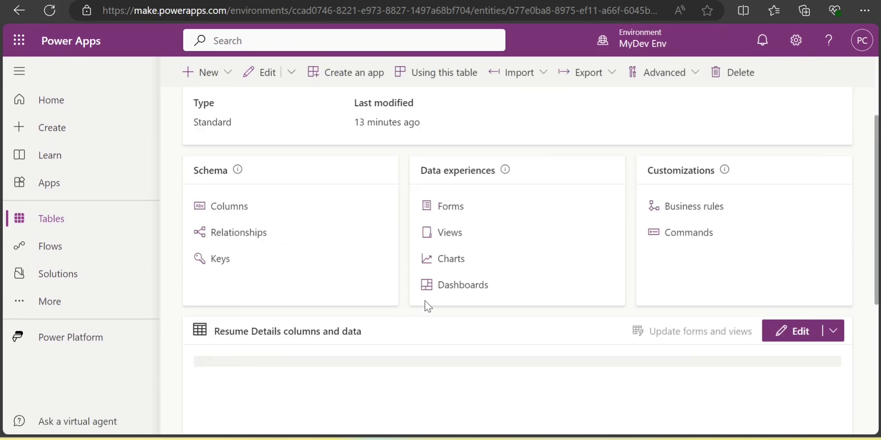